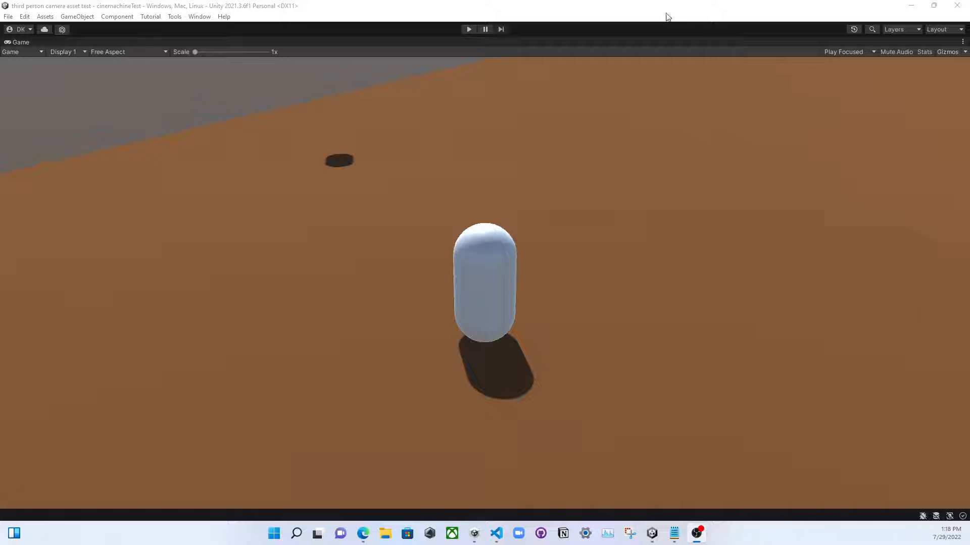
Play-test the finished third-person camera scene, stop it, and switch to the cinemachine project.
left_click(462, 28)
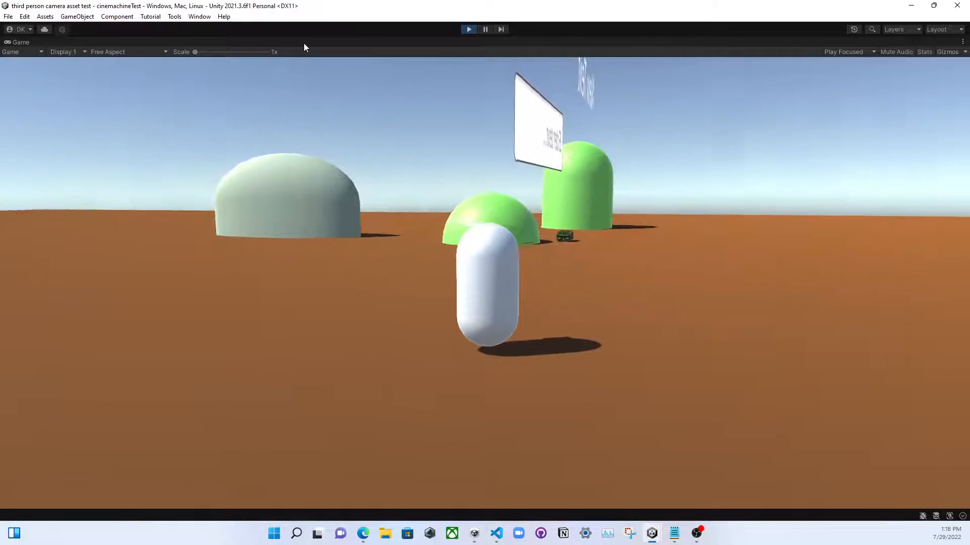
left_click(469, 29)
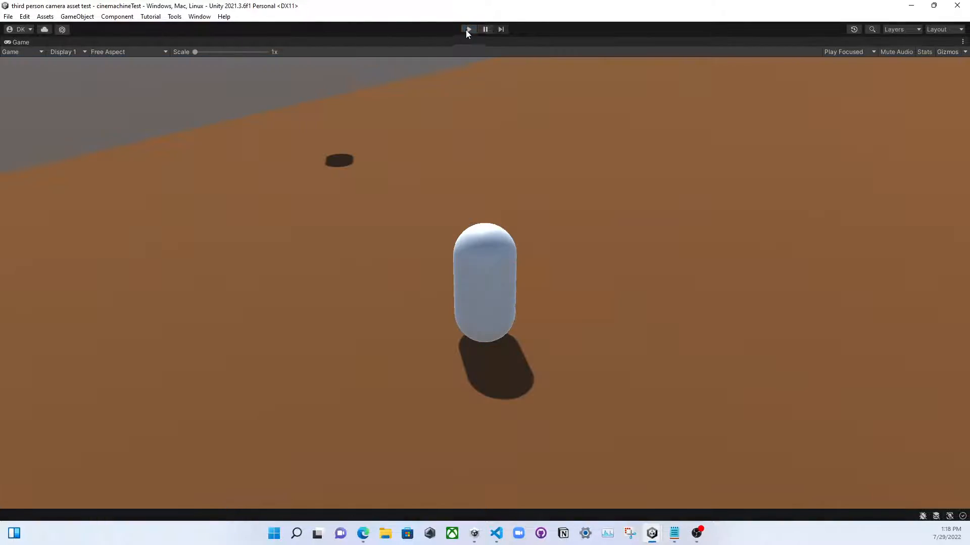
left_click(912, 6)
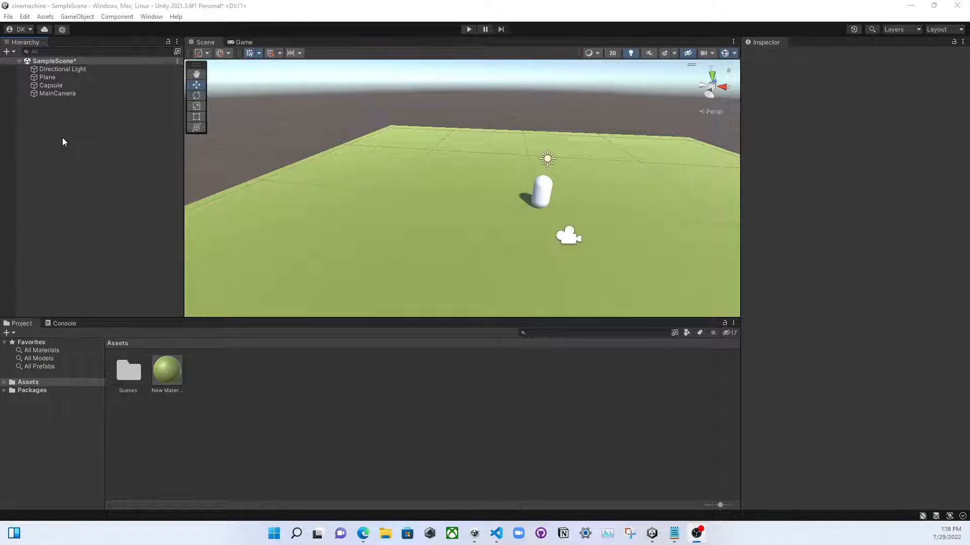
Open the Package Manager on the Unity Registry packages and clear the existing package search.
left_click(153, 17)
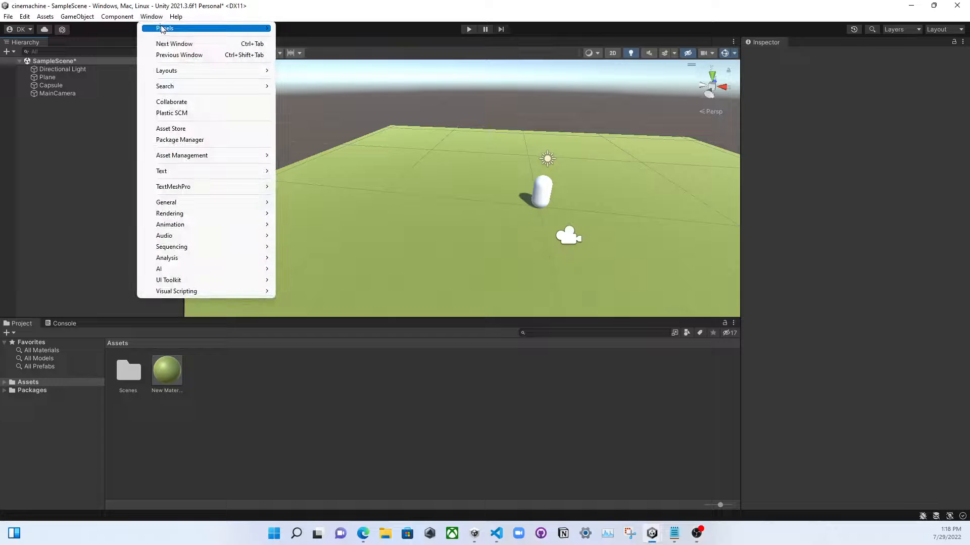
left_click(186, 145)
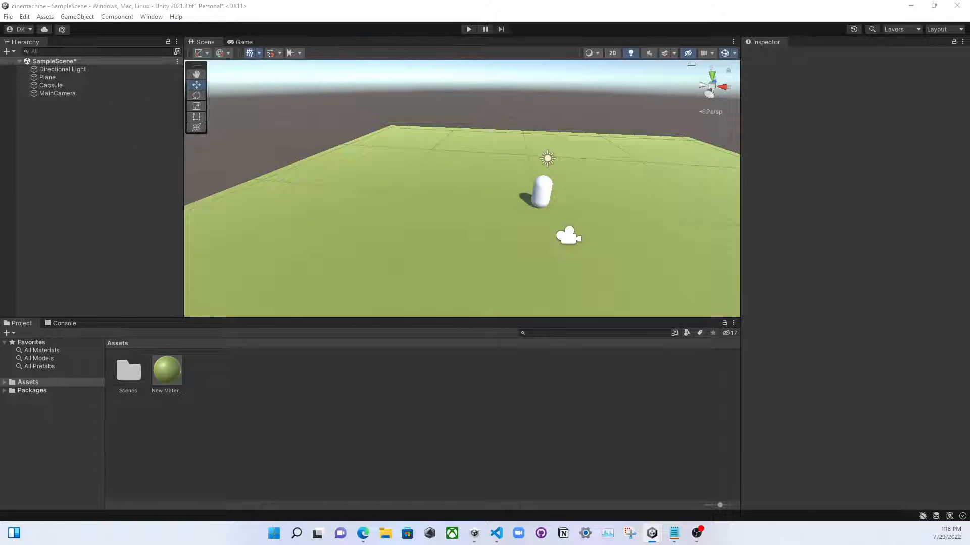
left_click_drag(735, 108, 382, 65)
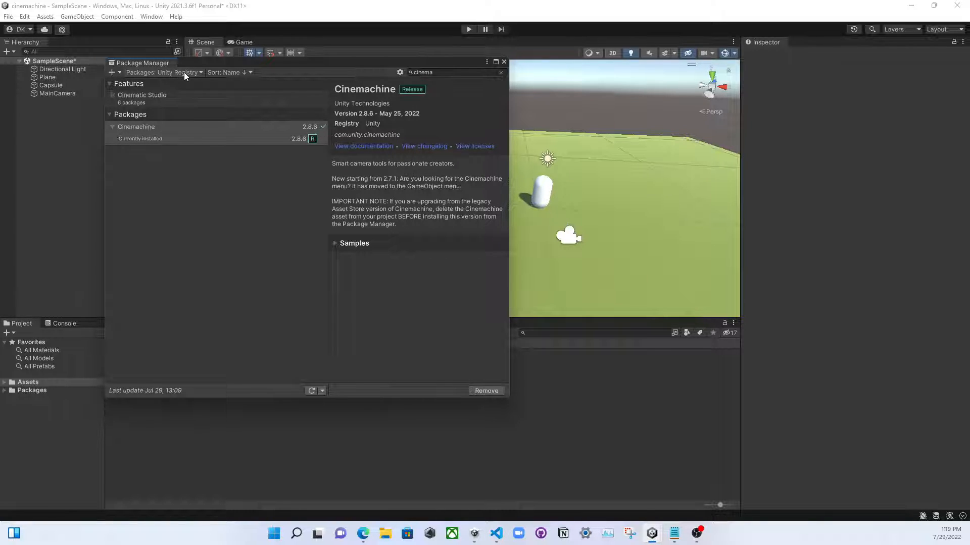
left_click(501, 72)
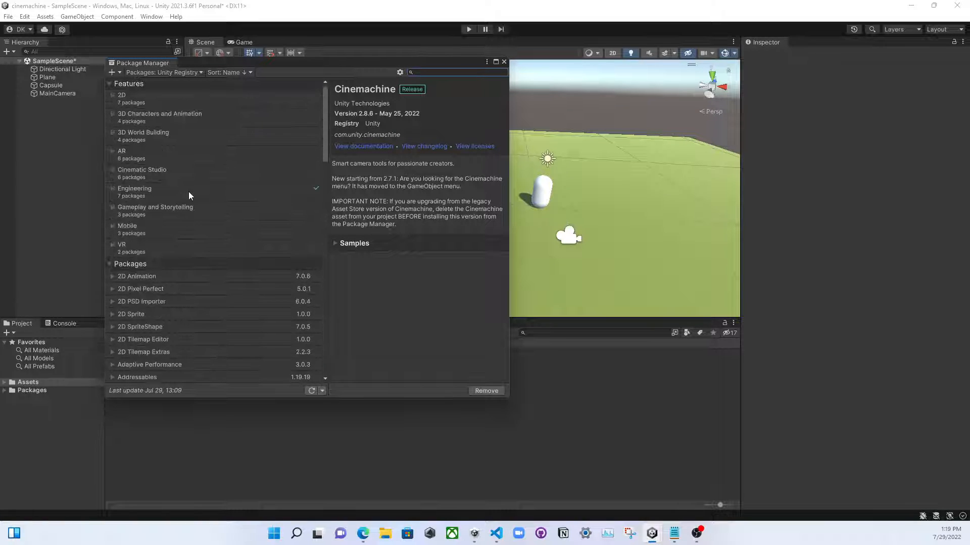
left_click(151, 72)
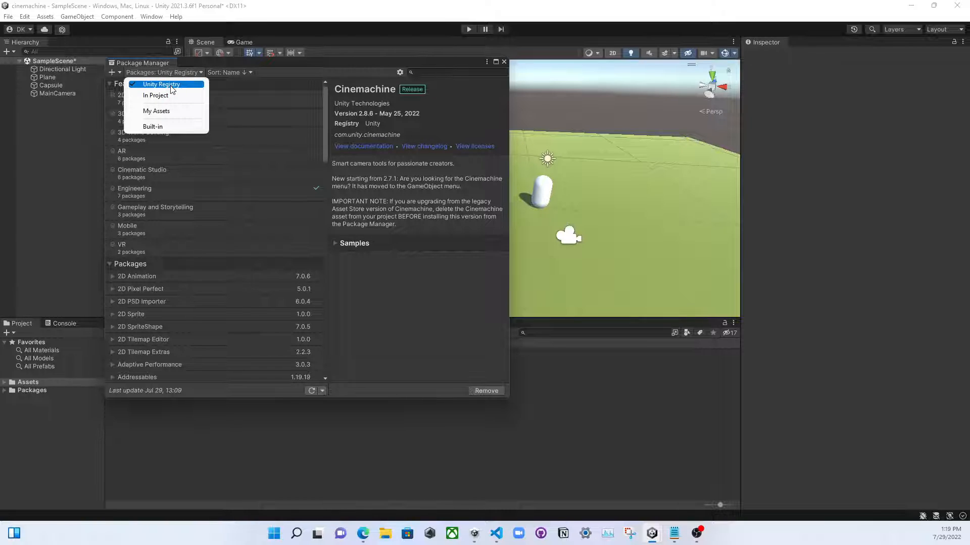
Search the registry for "cinemach", select the installed Cinemachine 2.8.6 package, and refresh the package list.
left_click(420, 72)
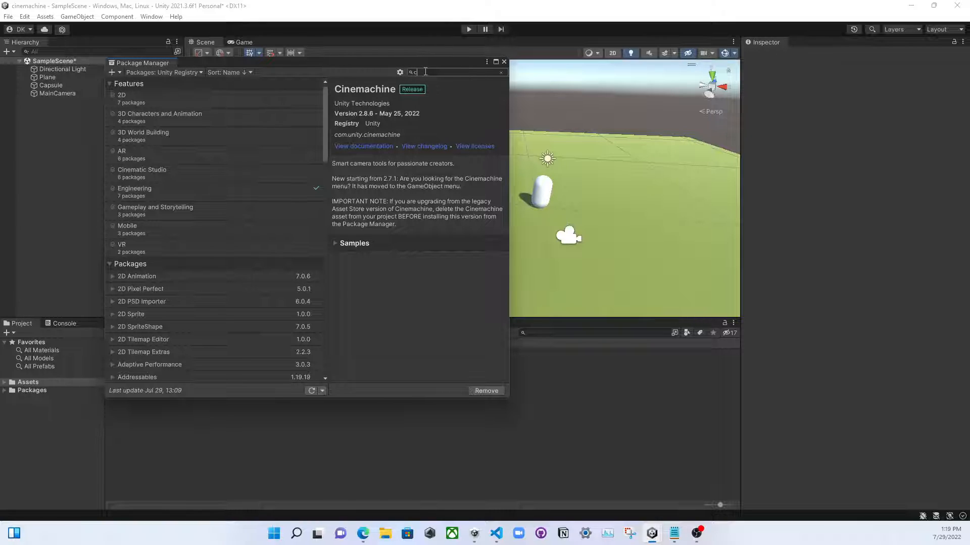
type("cine")
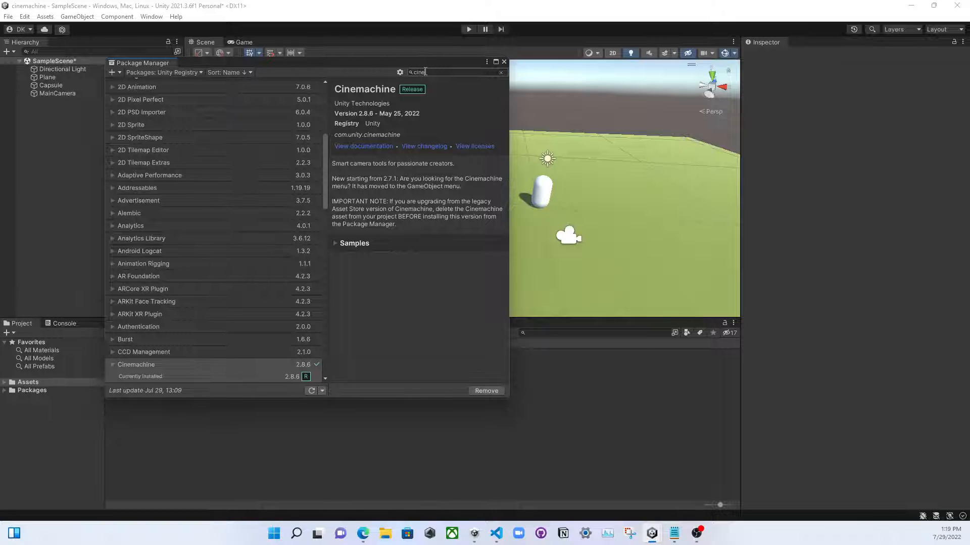
type("mach")
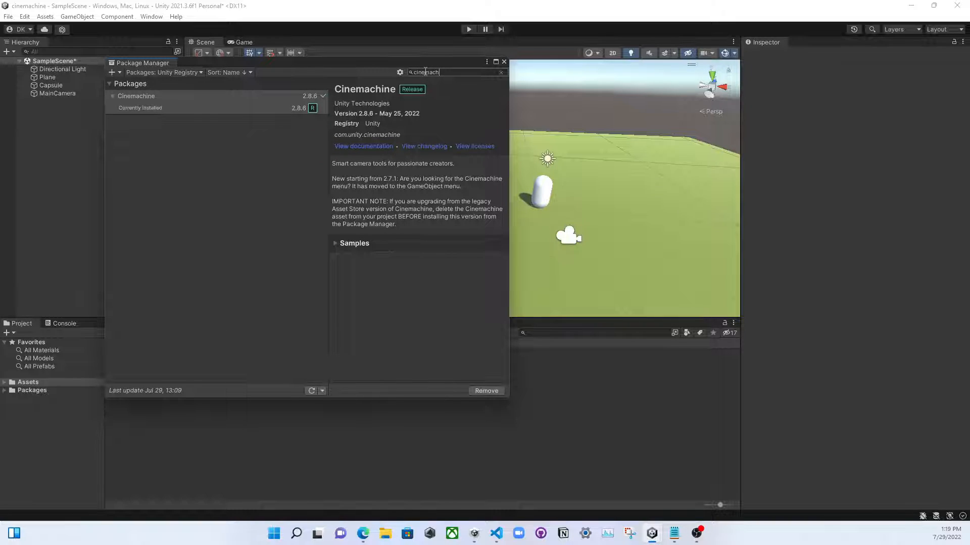
left_click(270, 108)
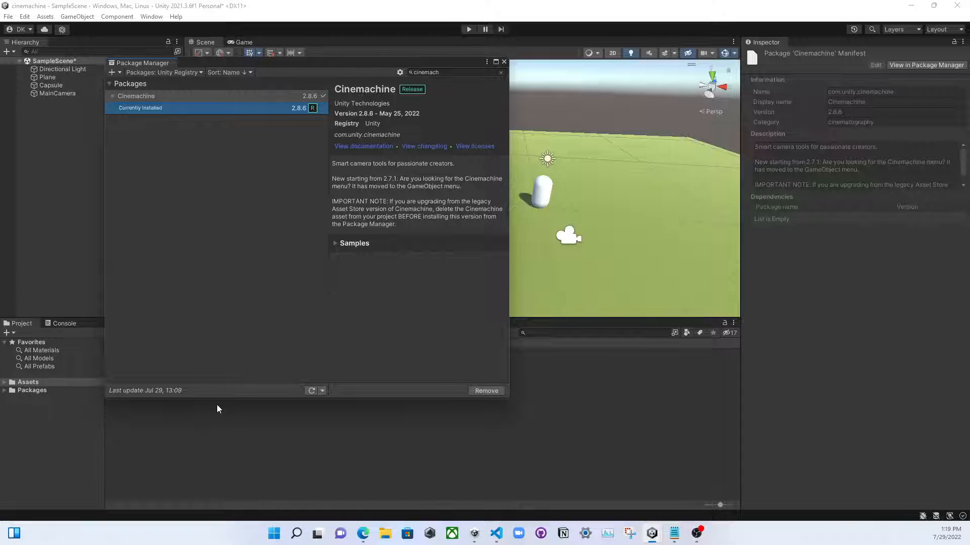
left_click(311, 392)
Check the account options in Unity Hub, including Sign out, and close both the Hub and the Package Manager.
left_click(474, 533)
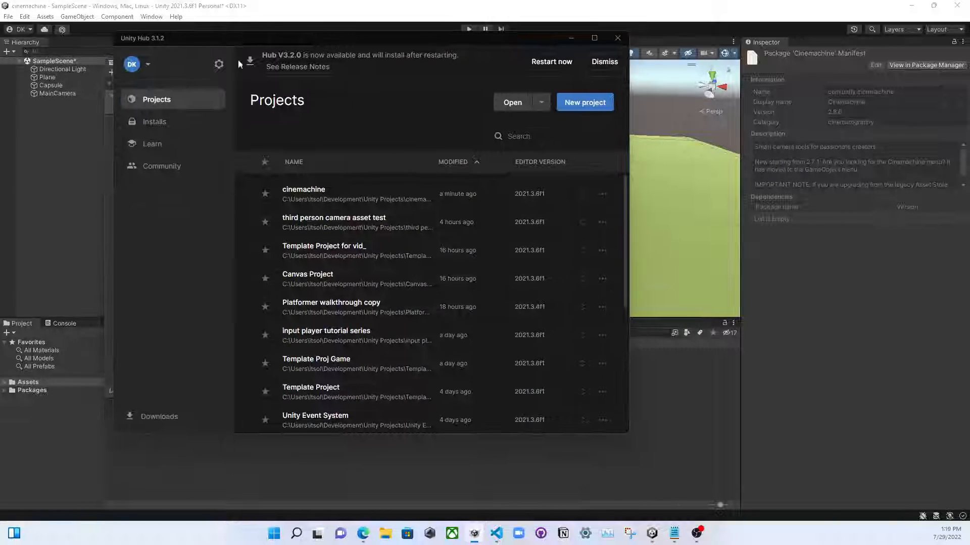
left_click(150, 65)
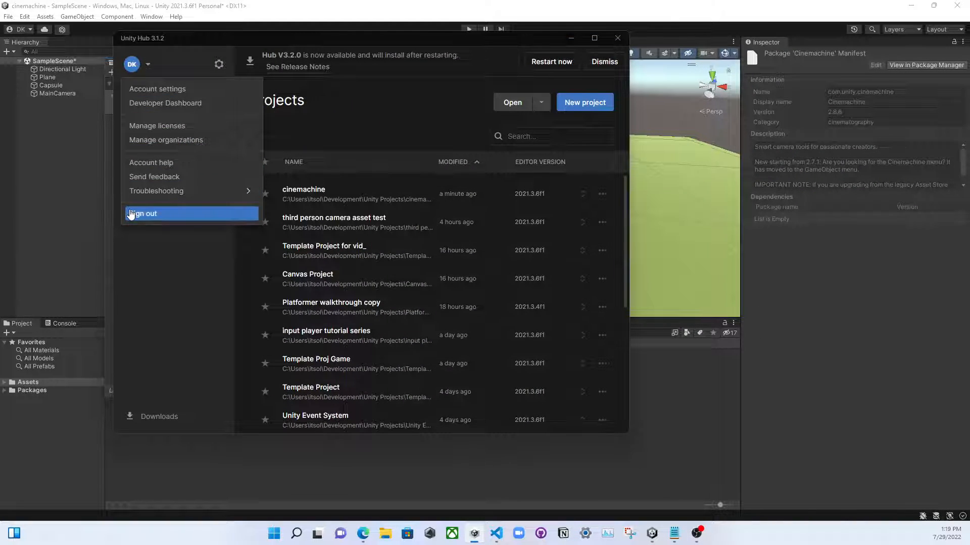
left_click(613, 40)
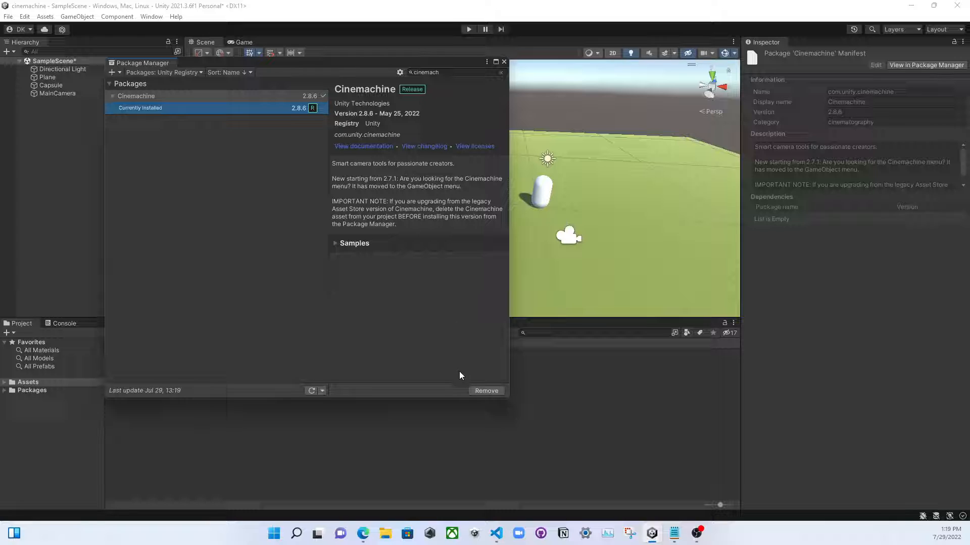
left_click(504, 61)
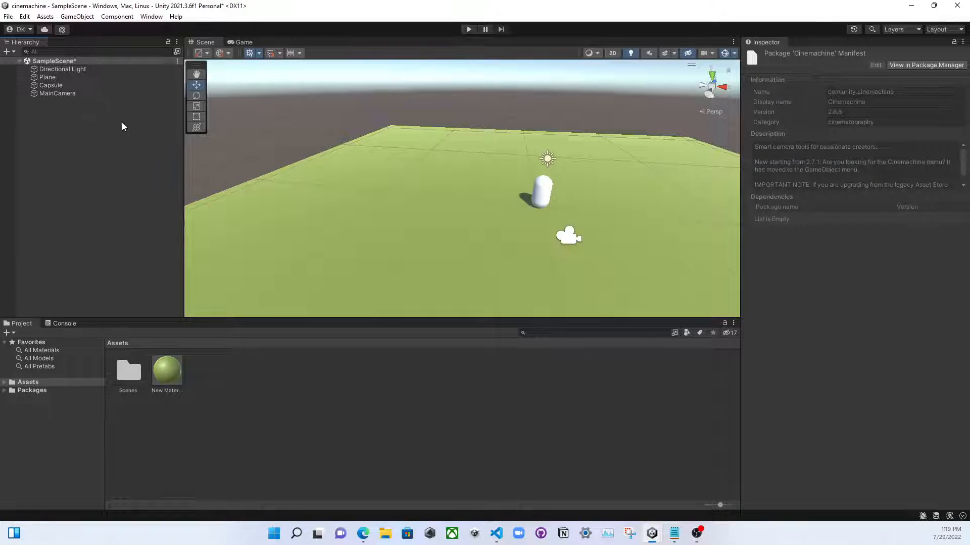
Select the Plane, activate the Scale tool, and examine the ground's extent and transform settings.
scroll(531, 188, "down", 2)
scroll(530, 188, "down", 5)
right_click_drag(455, 223, 531, 277)
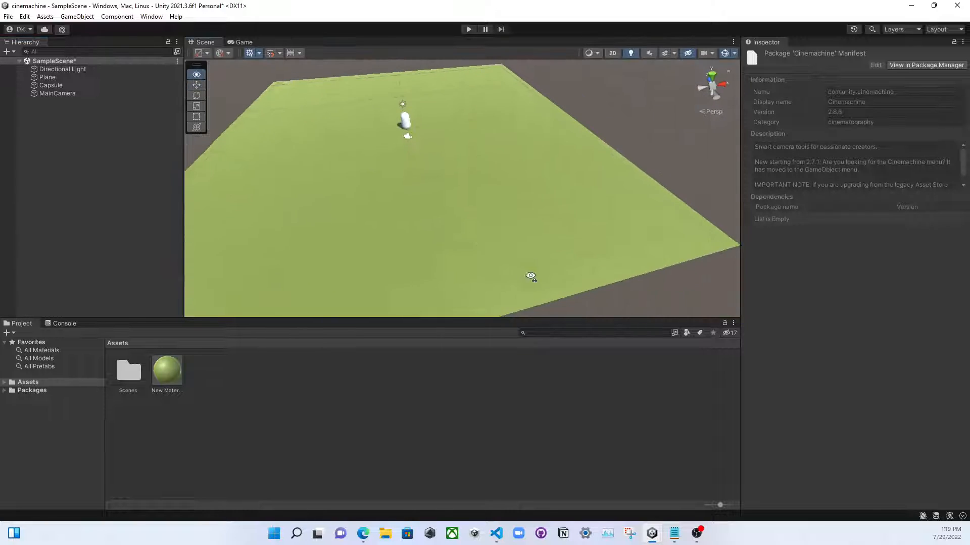
middle_click_drag(455, 221, 528, 223)
scroll(527, 222, "down", 2)
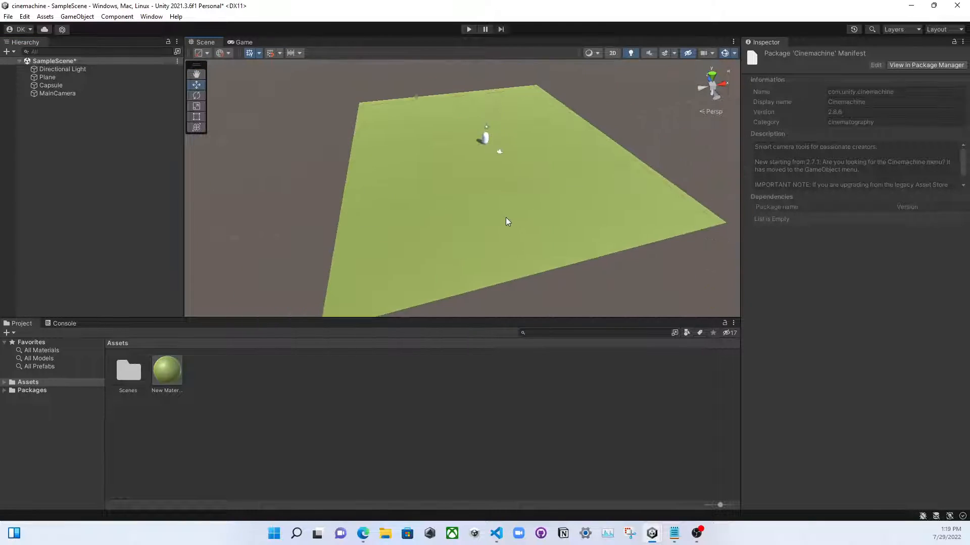
scroll(500, 220, "down", 2)
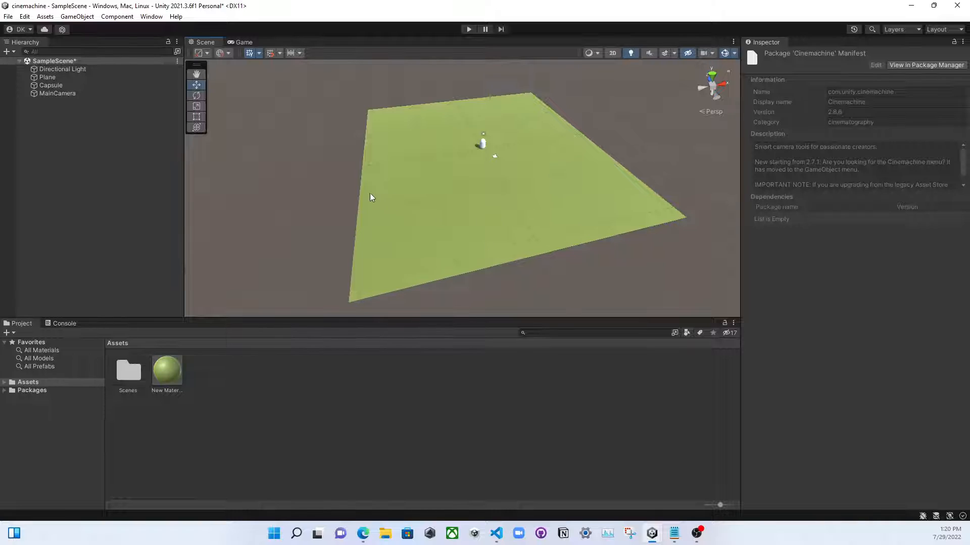
left_click(47, 77)
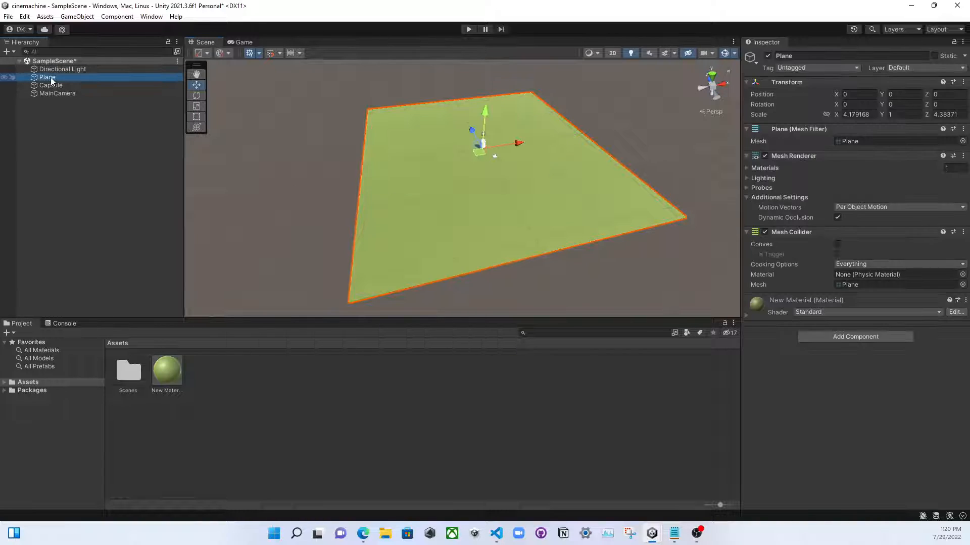
left_click(462, 221)
key("r")
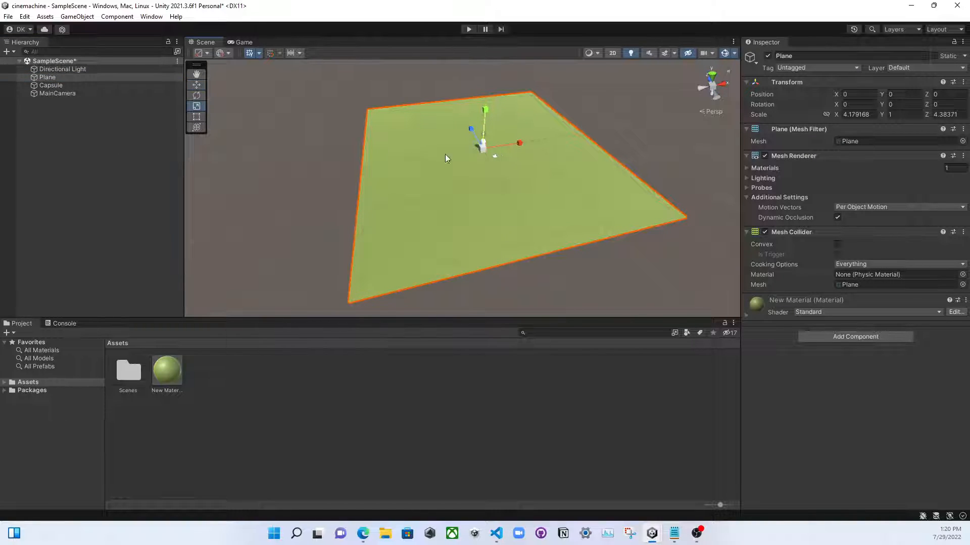
scroll(462, 185, "up", 3)
right_click_drag(462, 185, 448, 136)
middle_click_drag(375, 261, 369, 238)
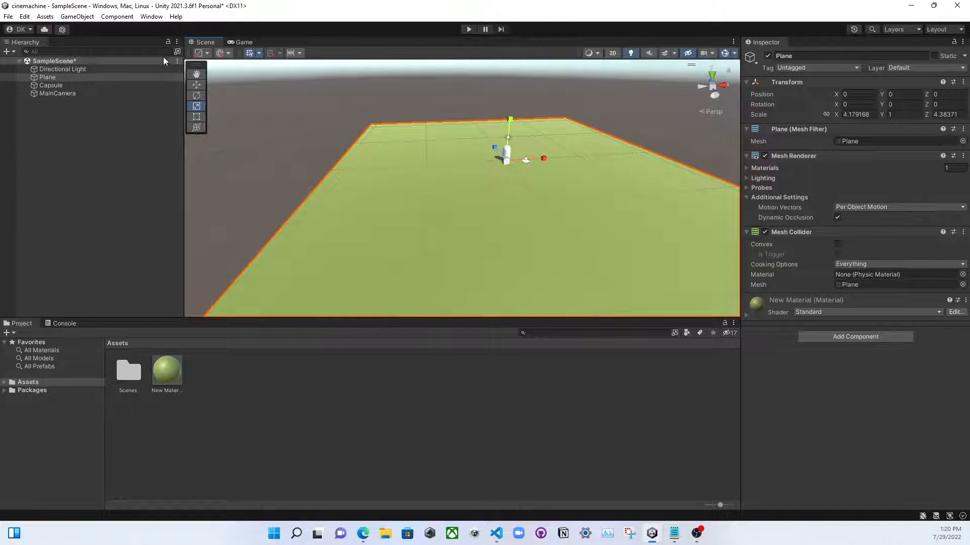
Review the asset creation options in the Assets folder and the Albedo color of New Material.
left_click(197, 75)
right_click(197, 379)
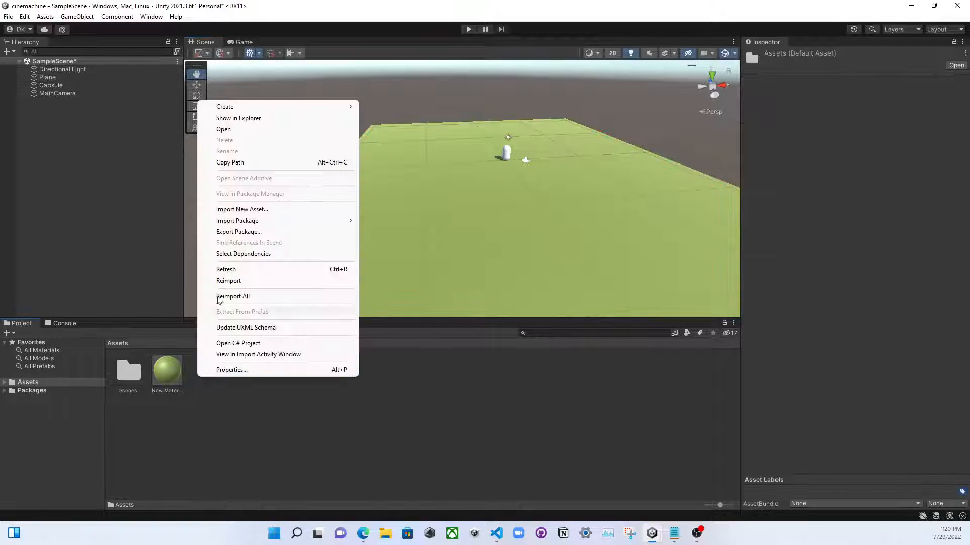
mouse_move(245, 107)
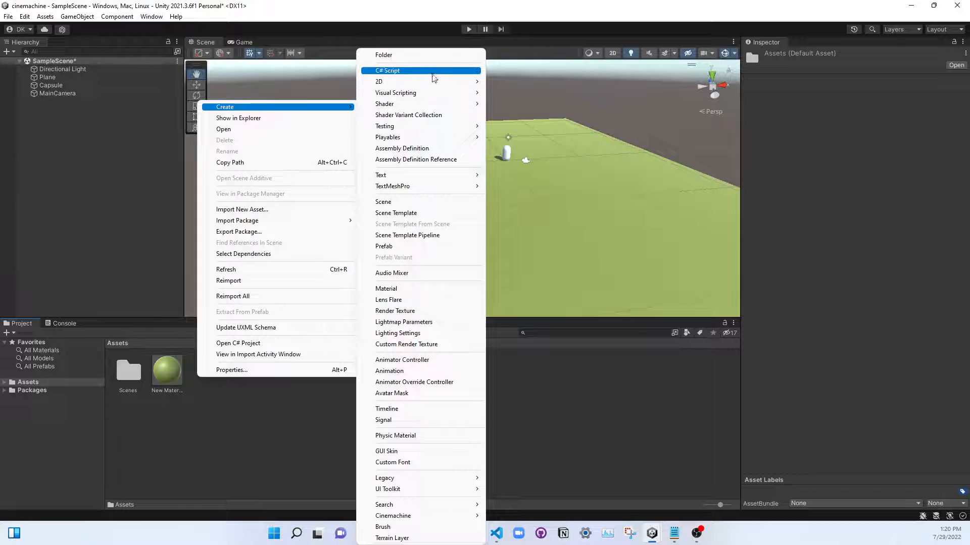
left_click(268, 446)
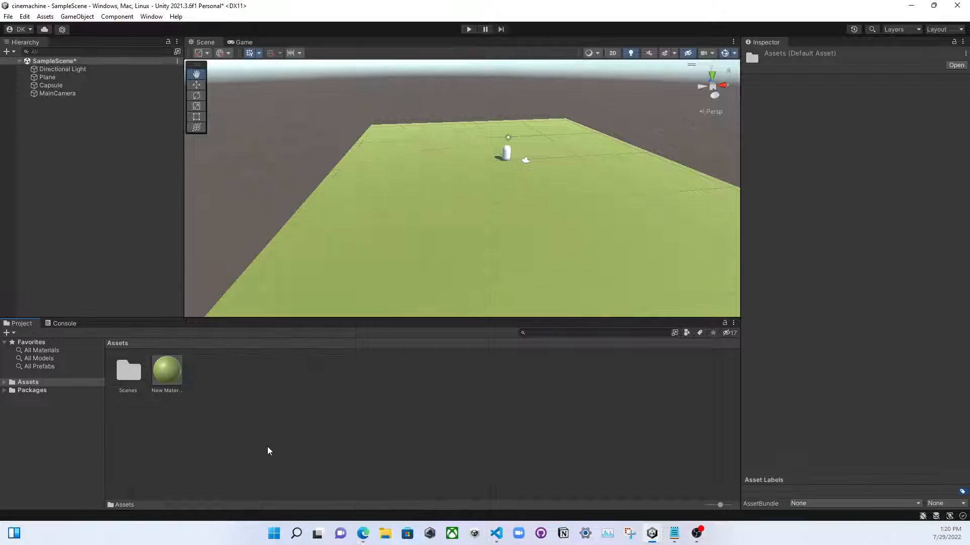
left_click(180, 373)
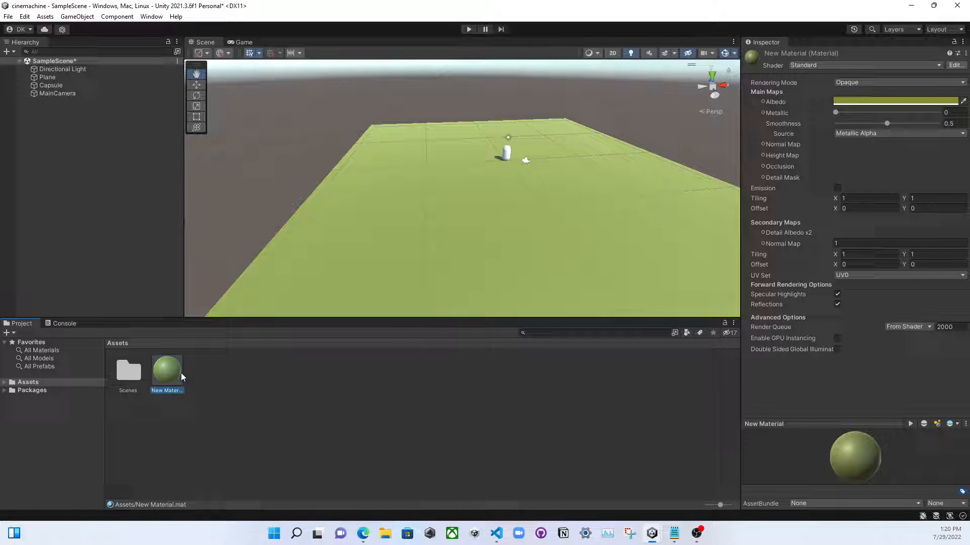
left_click(875, 100)
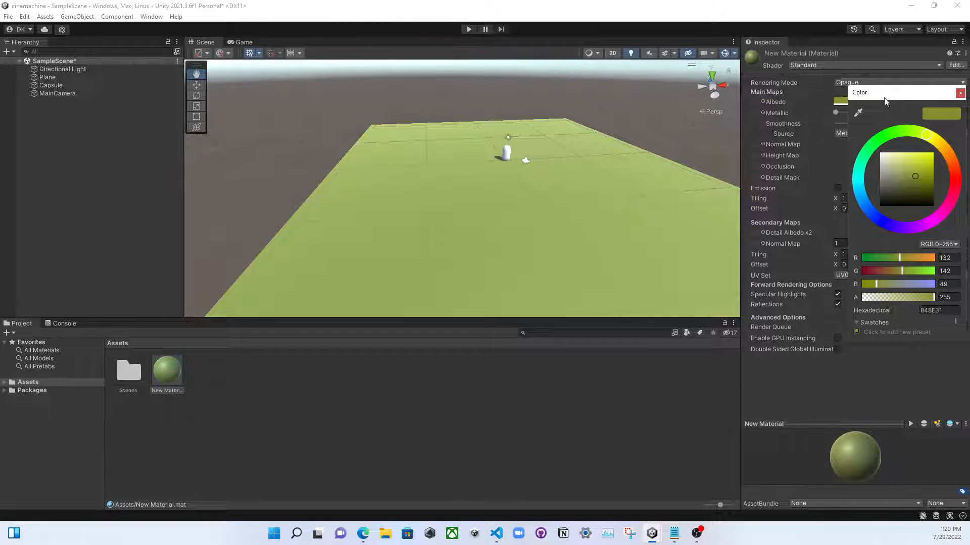
left_click(959, 93)
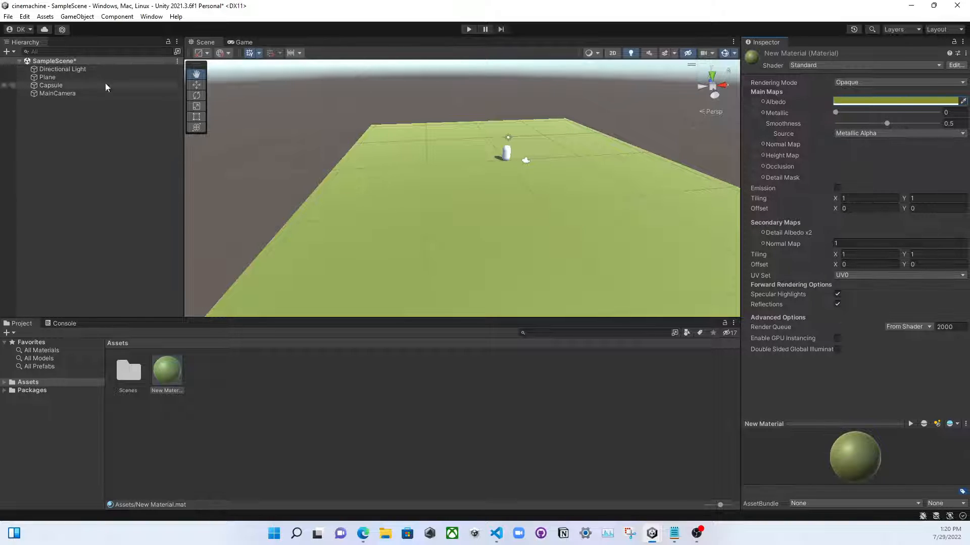
Select the capsule and move it slightly along the X axis to -0.04 with the Move tool.
scroll(520, 151, "up", 10)
left_click_drag(570, 121, 551, 177)
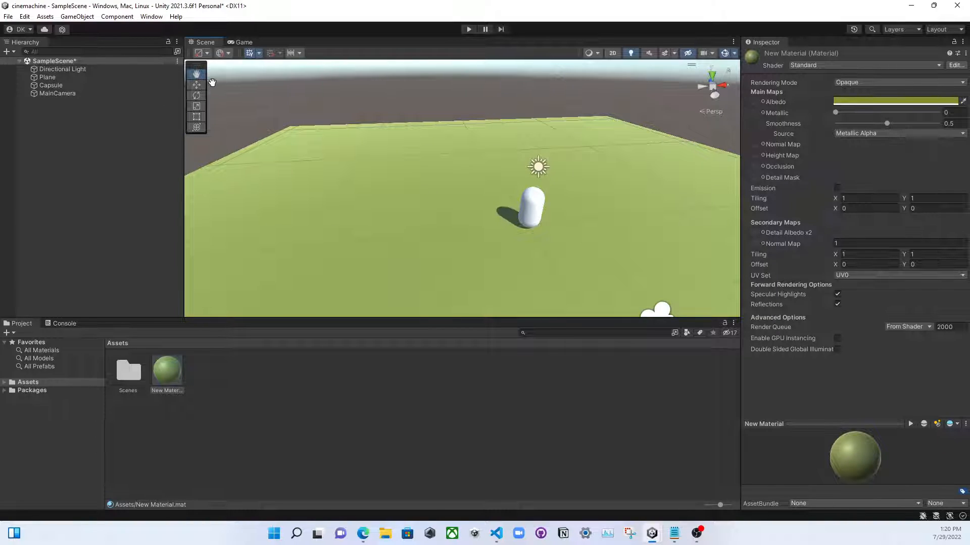
left_click(197, 84)
left_click(531, 203)
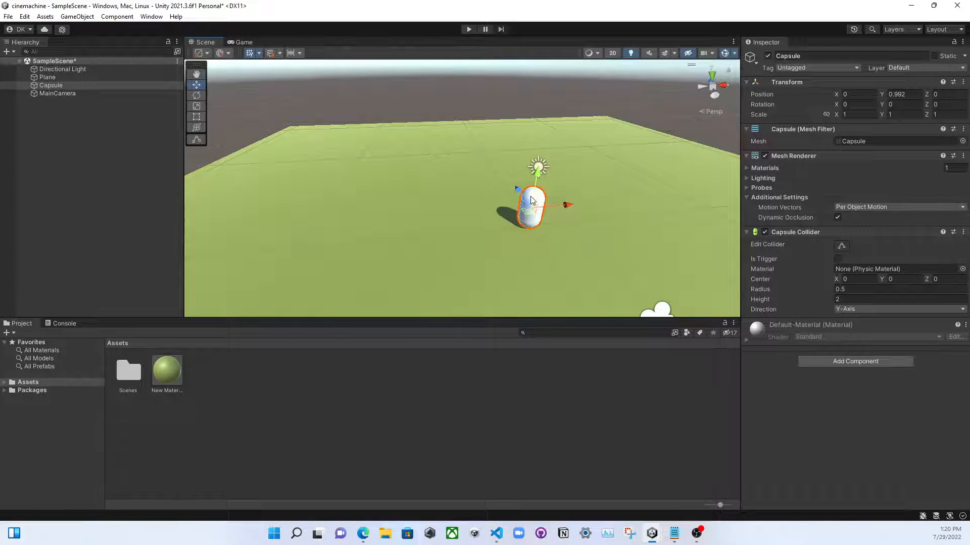
right_click_drag(411, 235, 418, 194)
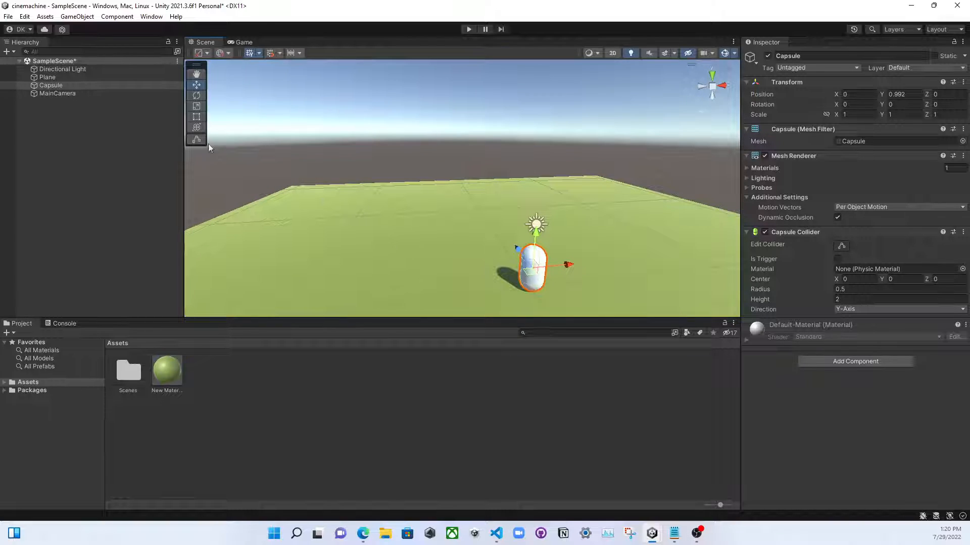
left_click(199, 74)
left_click_drag(600, 165, 444, 171)
left_click_drag(601, 182, 571, 206)
left_click_drag(364, 216, 409, 155)
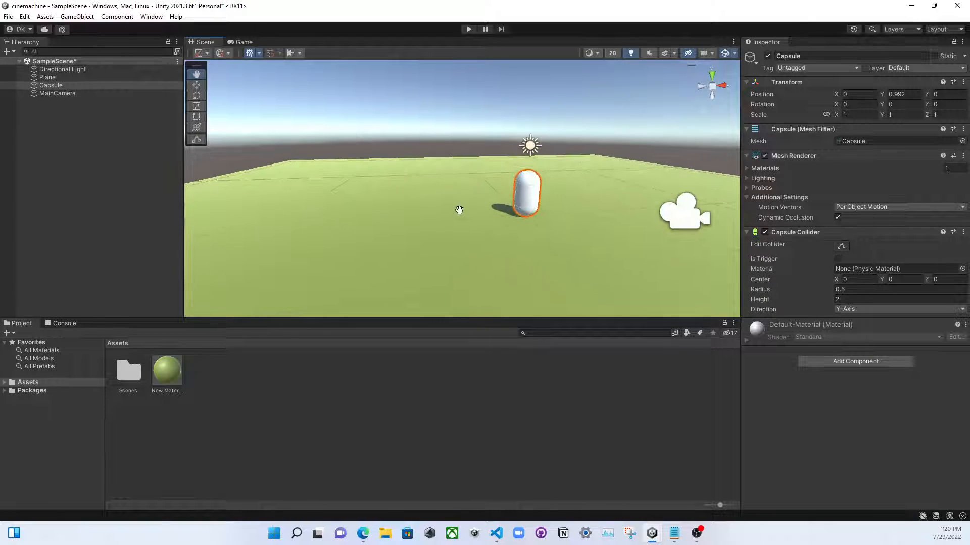
left_click_drag(459, 210, 418, 222)
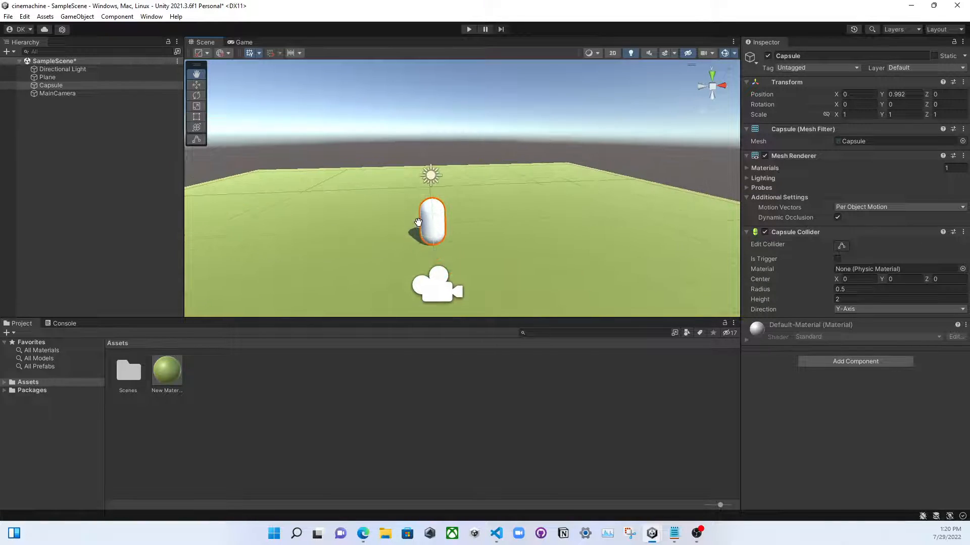
left_click(196, 84)
mouse_move(468, 219)
left_mouse_down()
mouse_move(511, 218)
mouse_move(455, 222)
mouse_move(483, 223)
mouse_move(467, 228)
left_mouse_up()
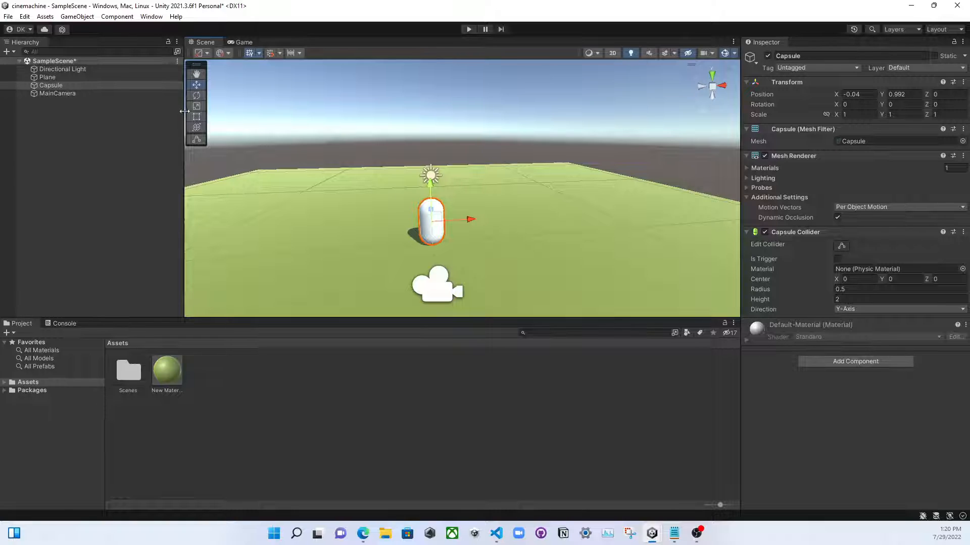
Review the 3D object creation options and inspect the capsule and the MainCamera in the scene.
right_click(55, 122)
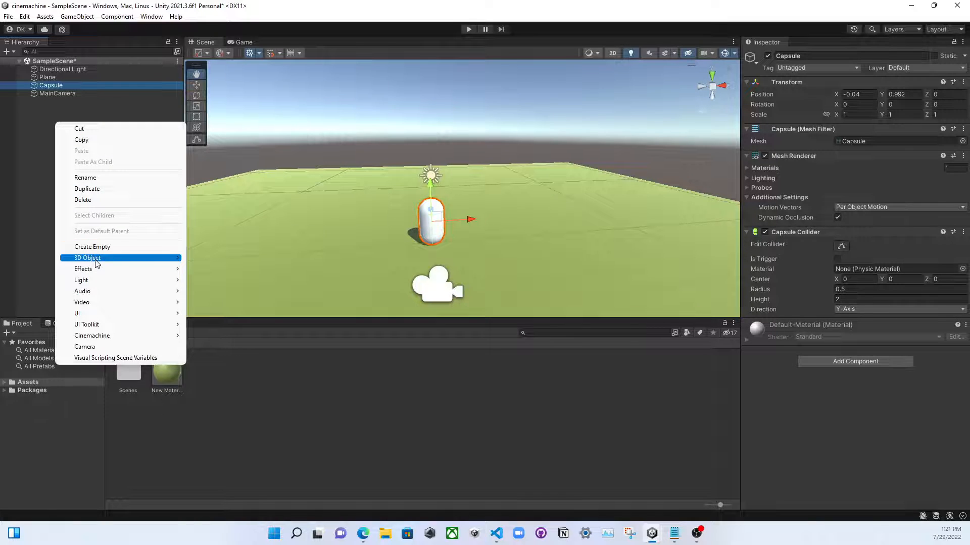
mouse_move(96, 262)
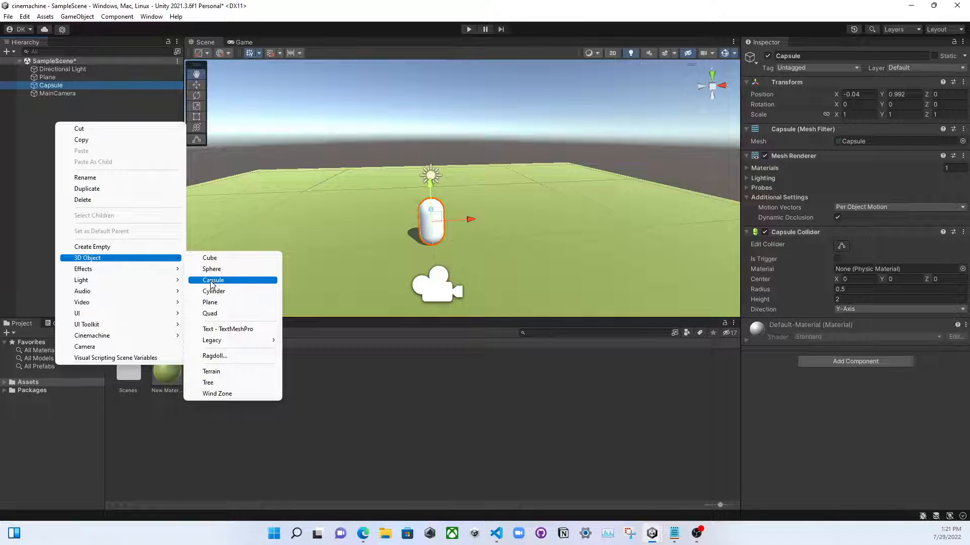
left_click(53, 103)
left_click(435, 228)
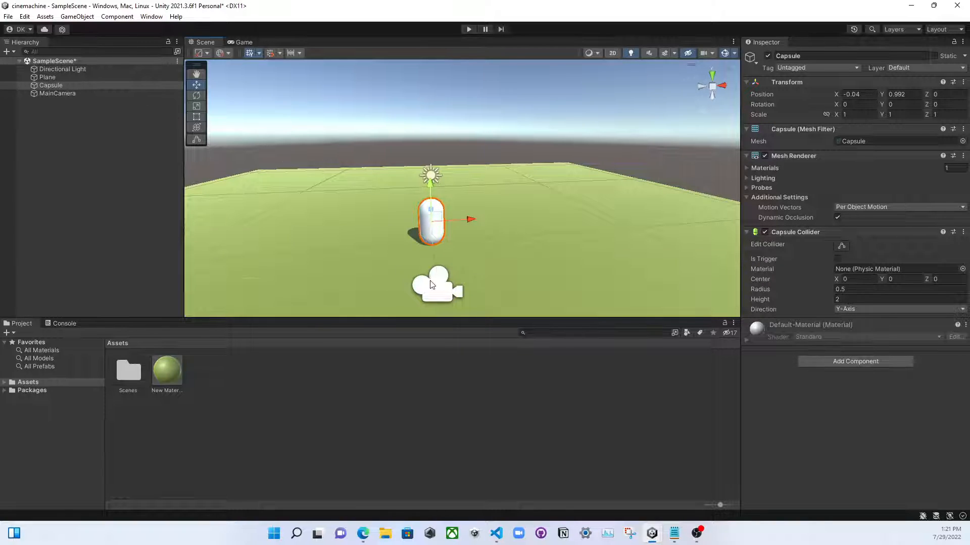
left_click(432, 284)
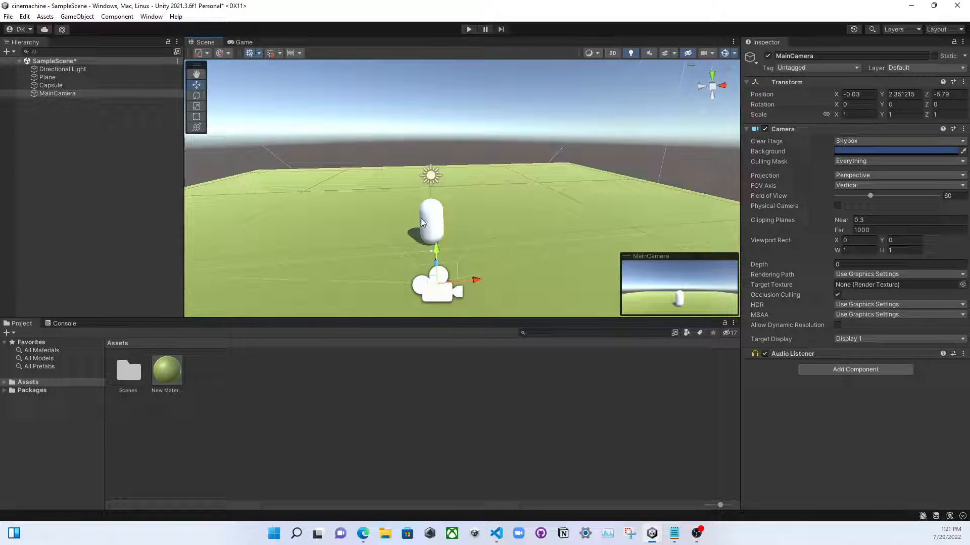
left_click(28, 116)
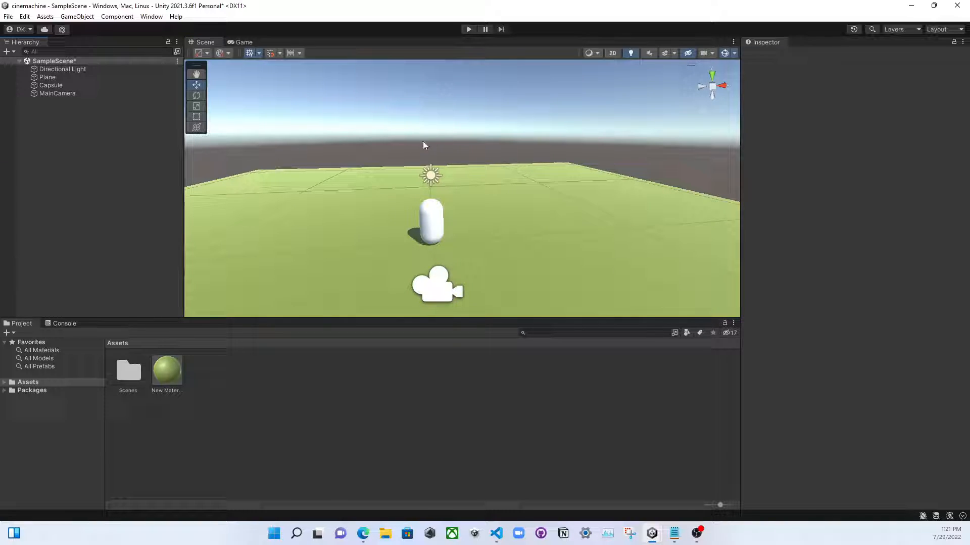
Add a Cinemachine Virtual Camera to the scene and keep its default name.
right_click(71, 132)
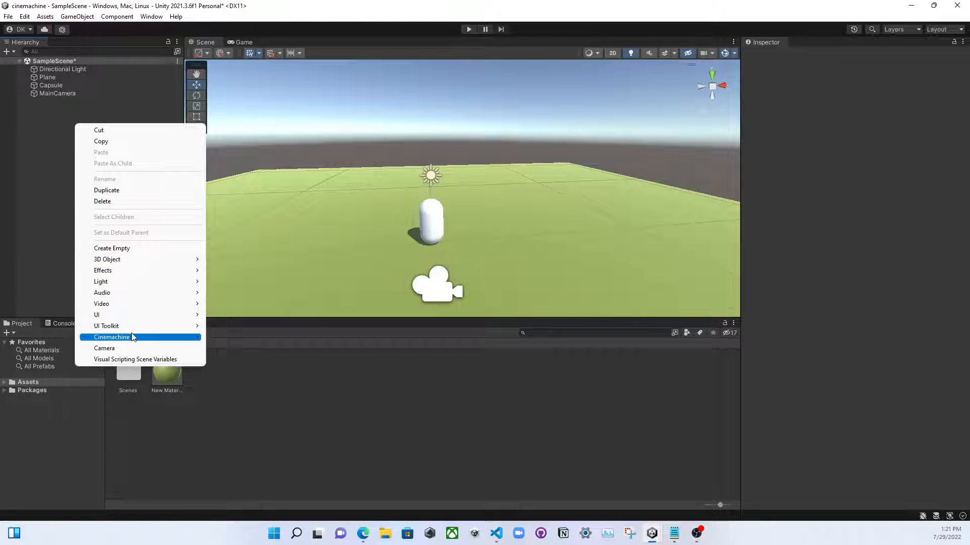
mouse_move(134, 339)
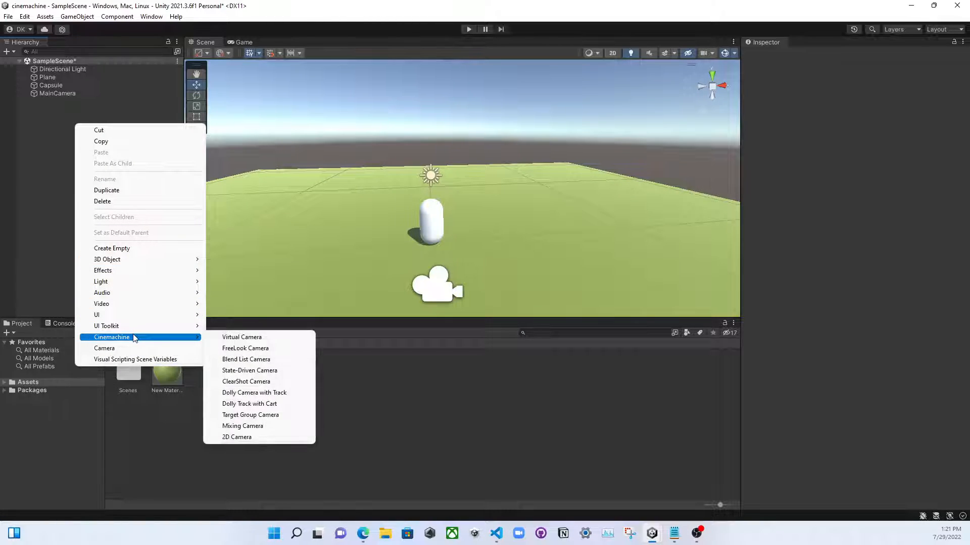
left_click(242, 337)
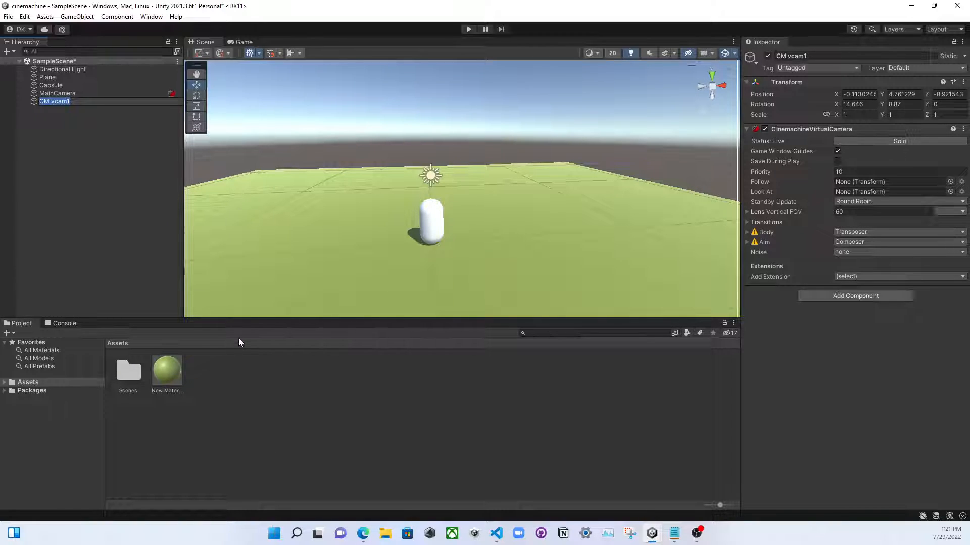
left_click(95, 129)
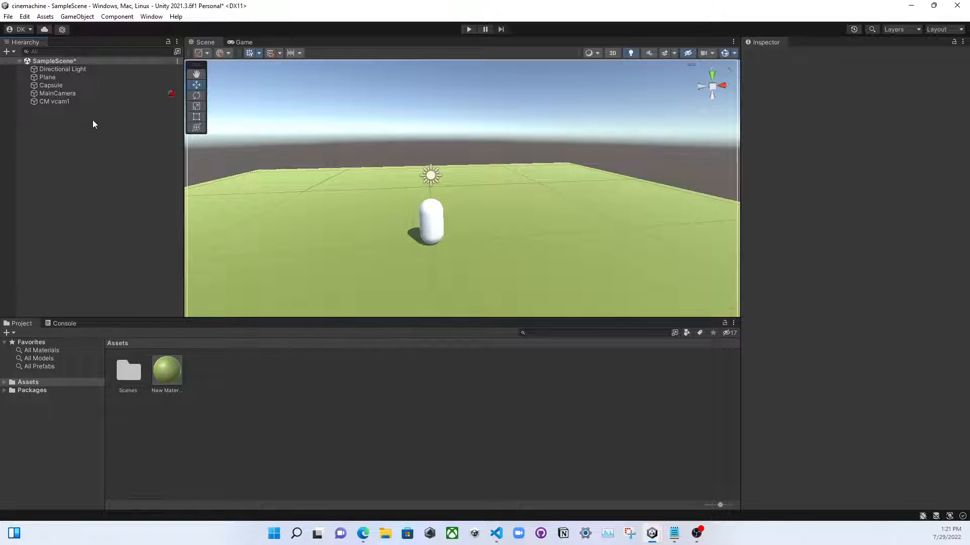
Compare the components of CM vcam1 with the CinemachineBrain component on MainCamera.
left_click(89, 102)
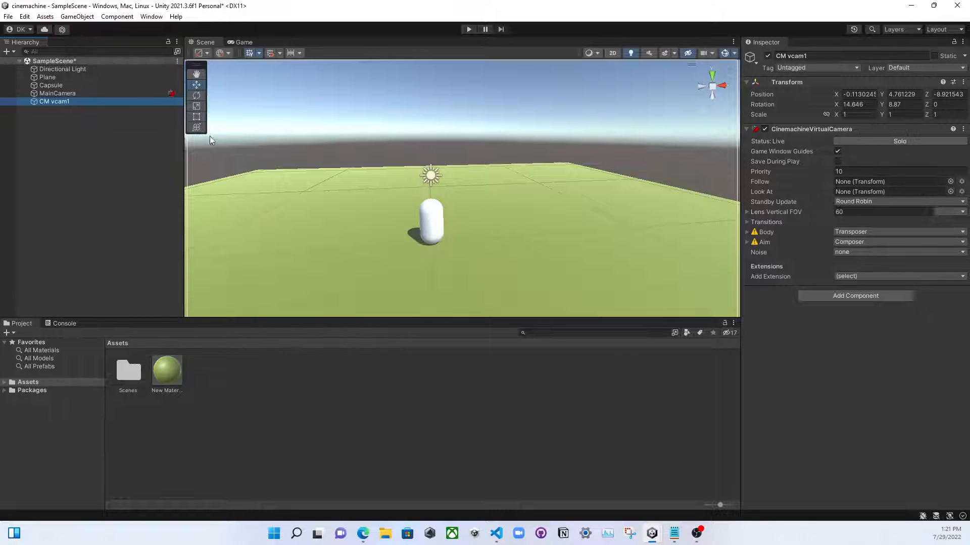
left_click(62, 95)
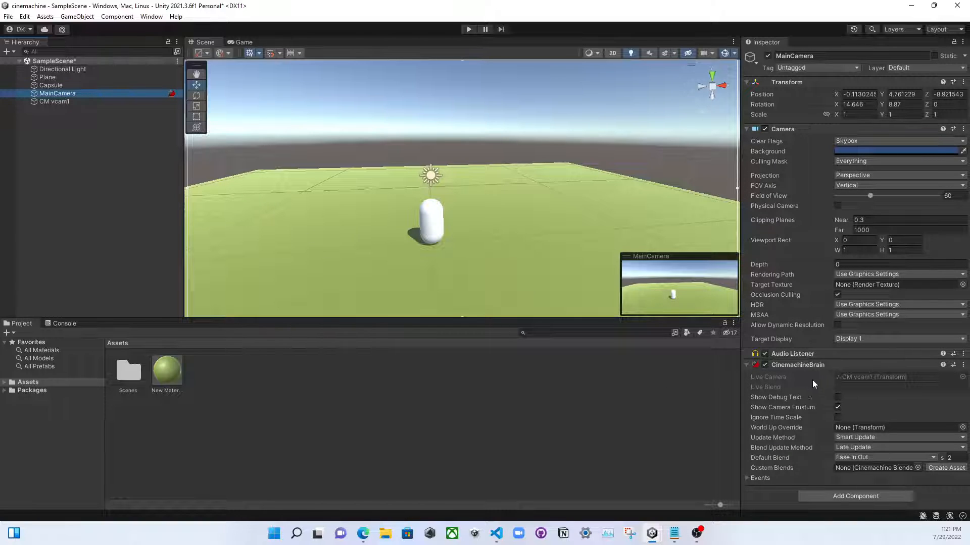
left_click(65, 102)
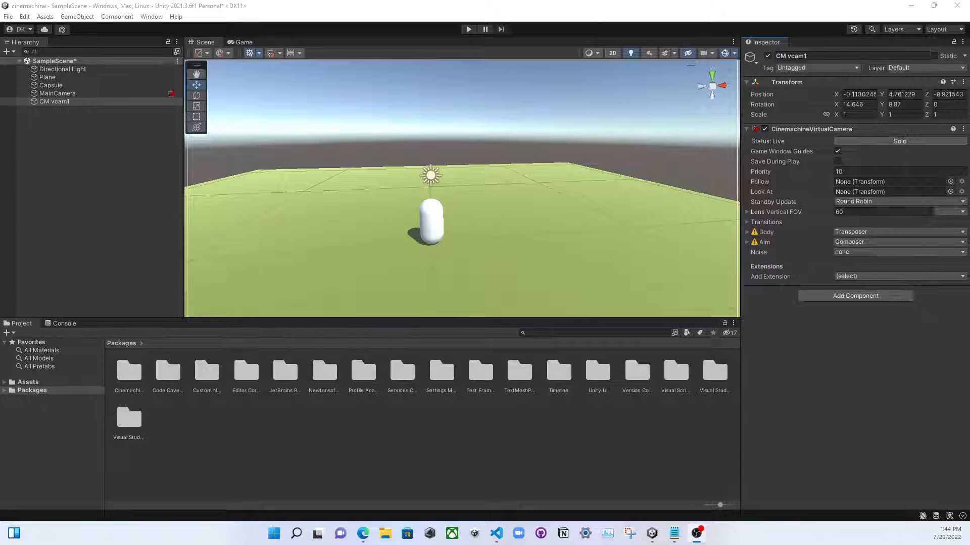
left_click(68, 93)
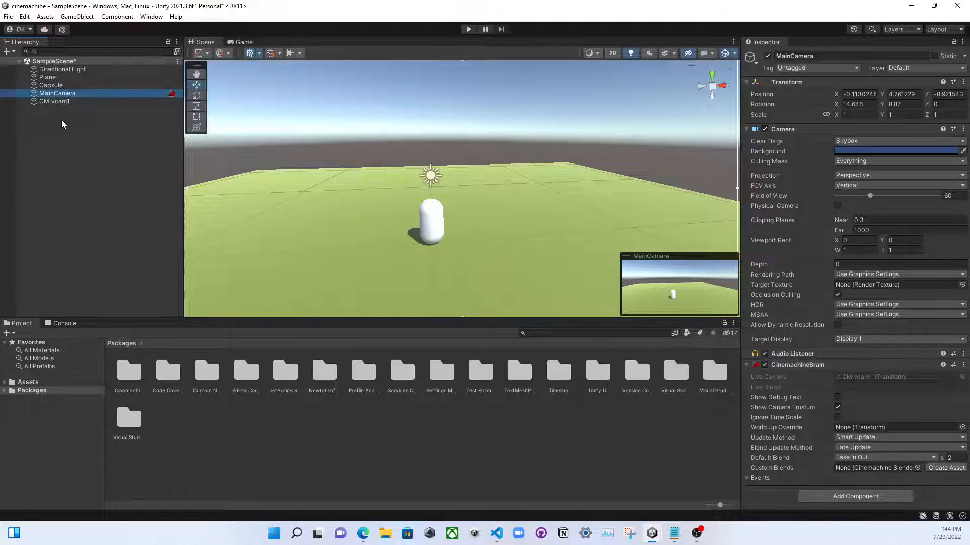
Examine the Follow description and the Body and Aim settings of CM vcam1.
left_click(79, 101)
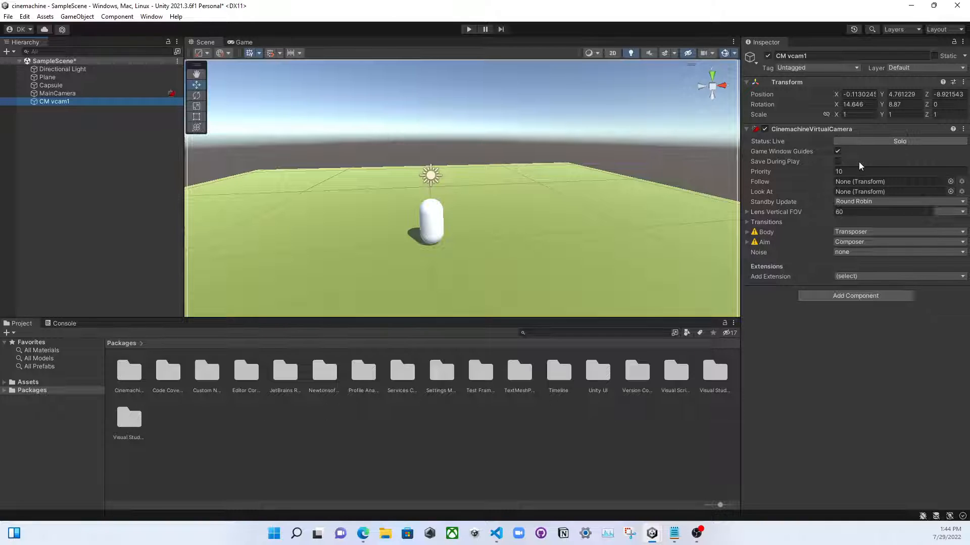
mouse_move(760, 183)
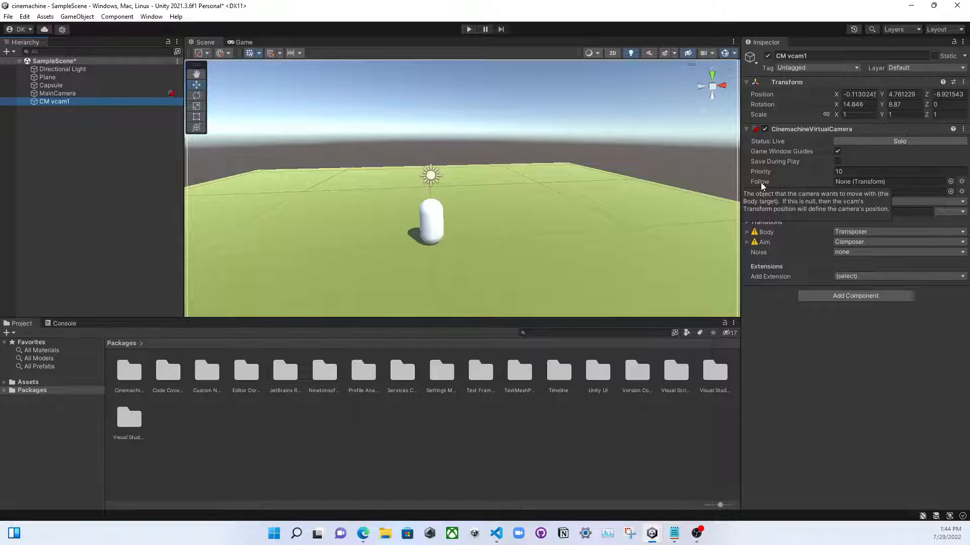
left_click(747, 232)
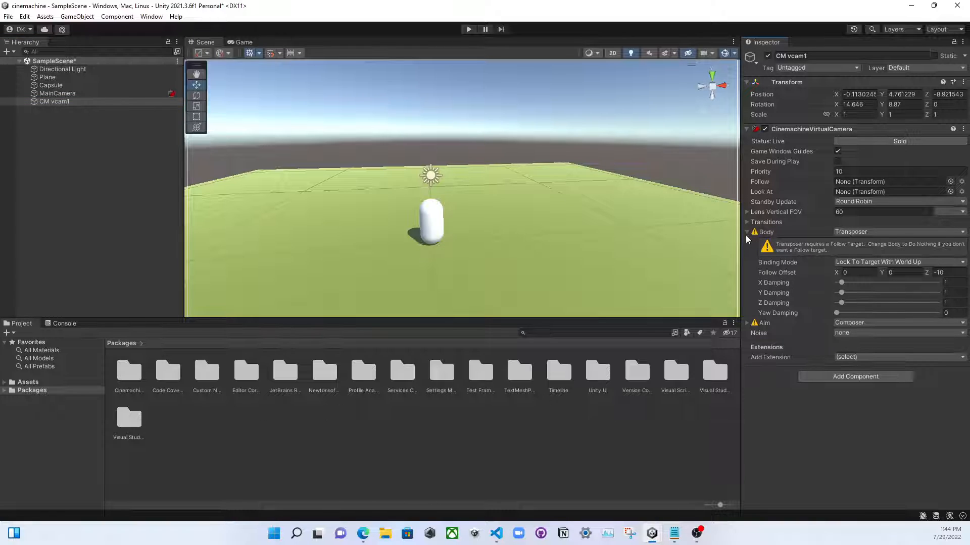
left_click(746, 233)
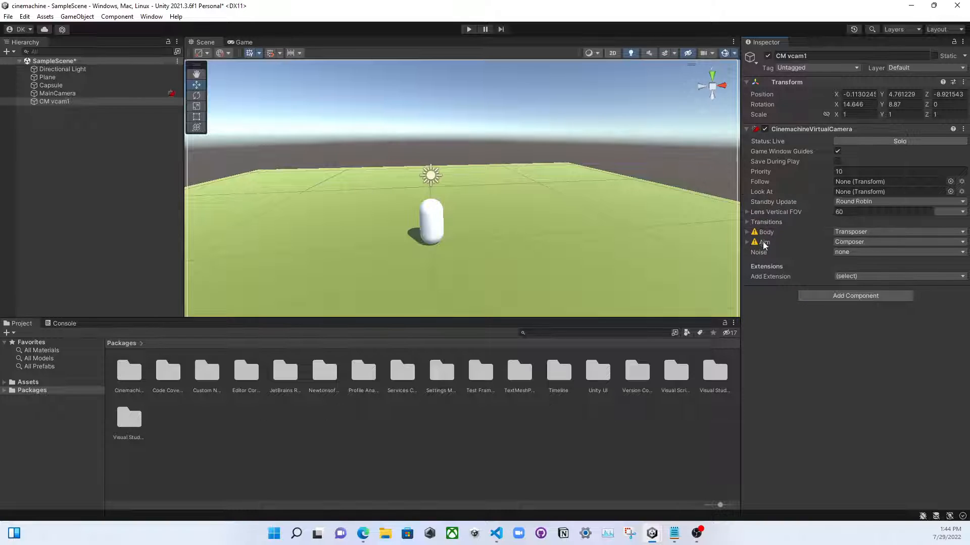
left_click(748, 242)
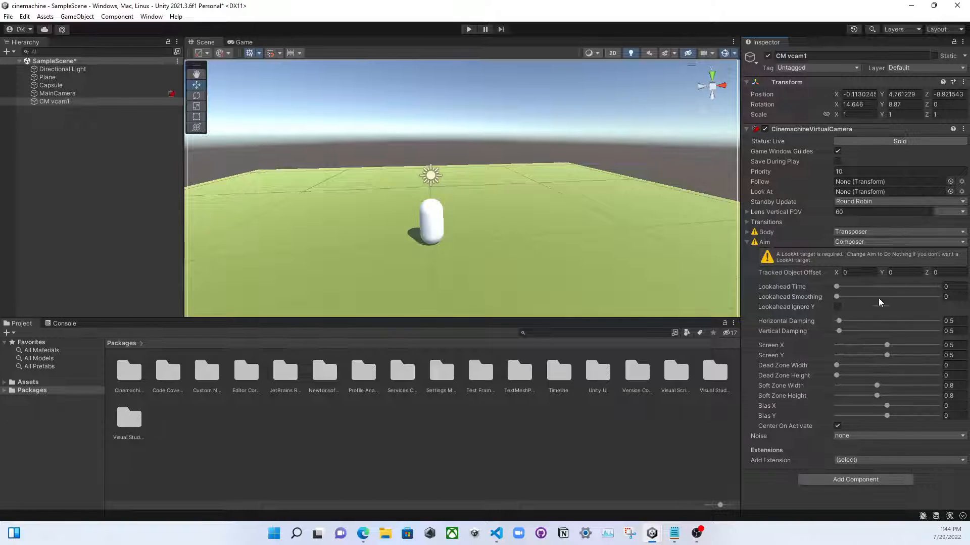
left_click(747, 243)
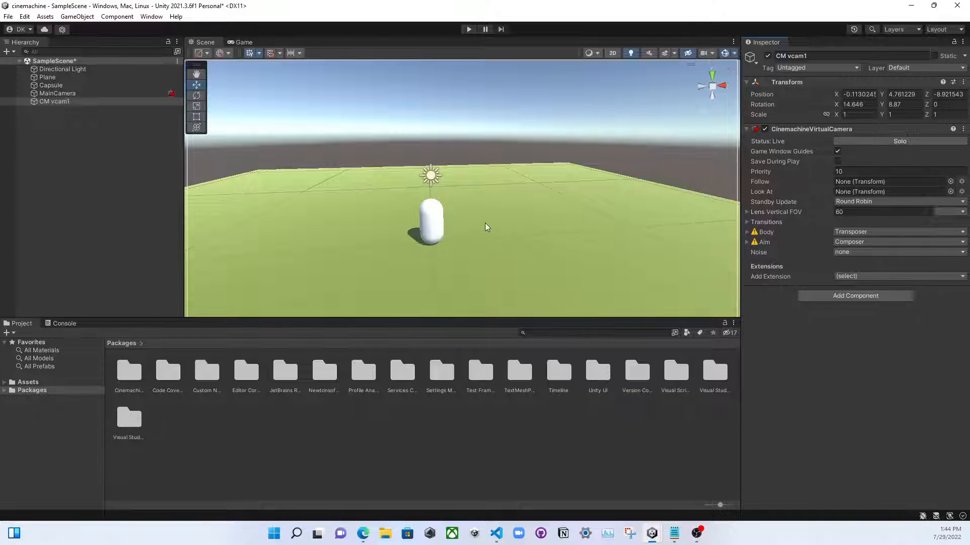
Reorder the Hierarchy so that the Capsule sits below CM vcam1.
left_click(442, 217)
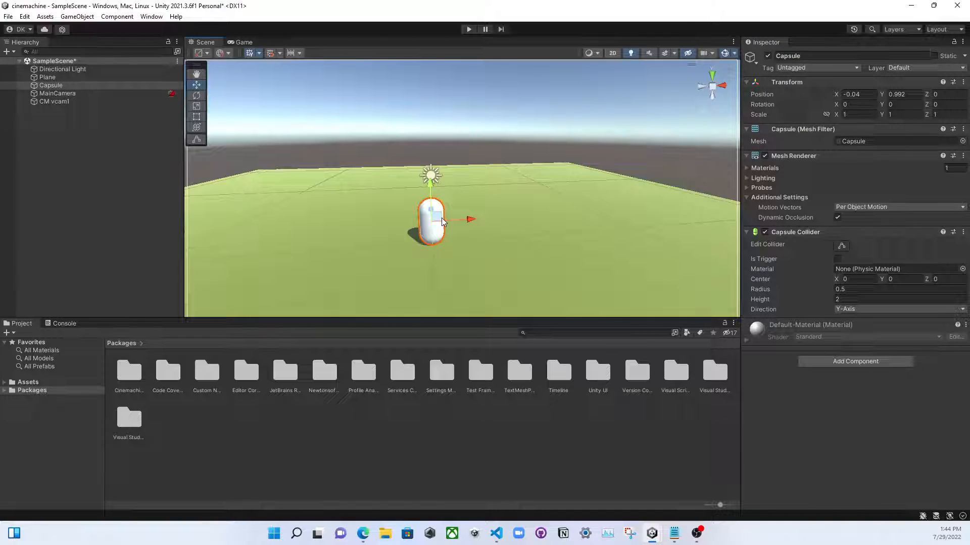
left_click(93, 102)
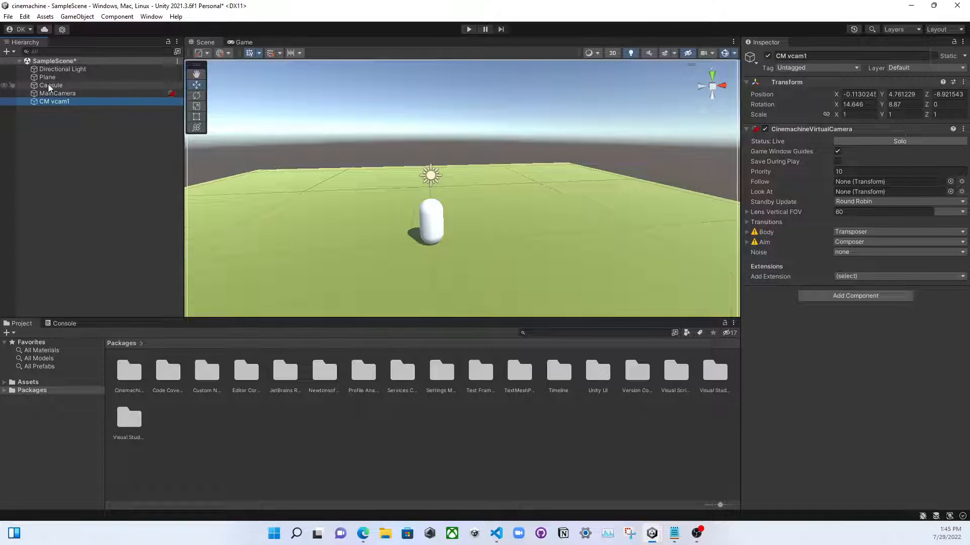
left_click_drag(47, 84, 40, 123)
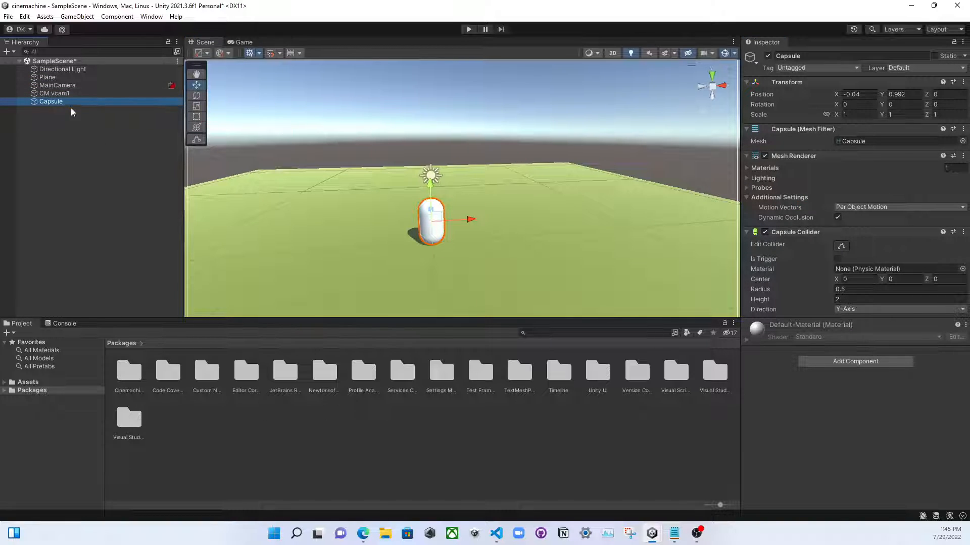
Assign the Capsule as both the Follow and the Look At target of CM vcam1.
left_click(65, 93)
left_click_drag(62, 101, 857, 181)
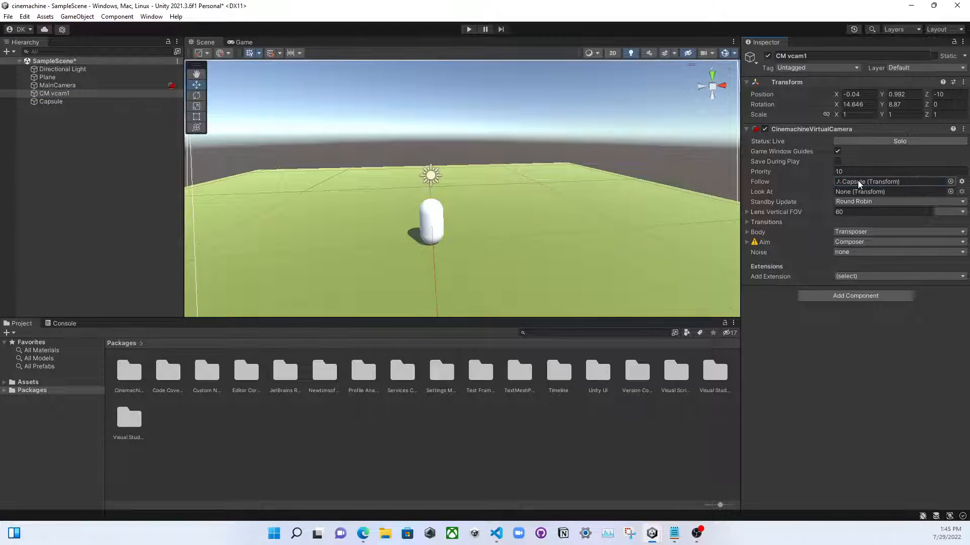
left_click_drag(43, 102, 841, 193)
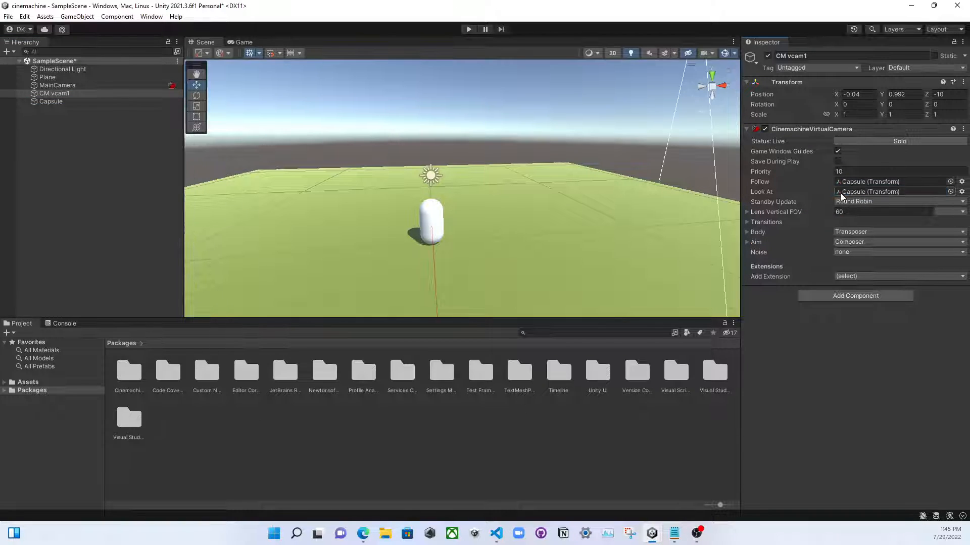
Move the capsule along the X axis to about -3.55 and lower it to about 0.92 on Y.
scroll(572, 174, "down", 6)
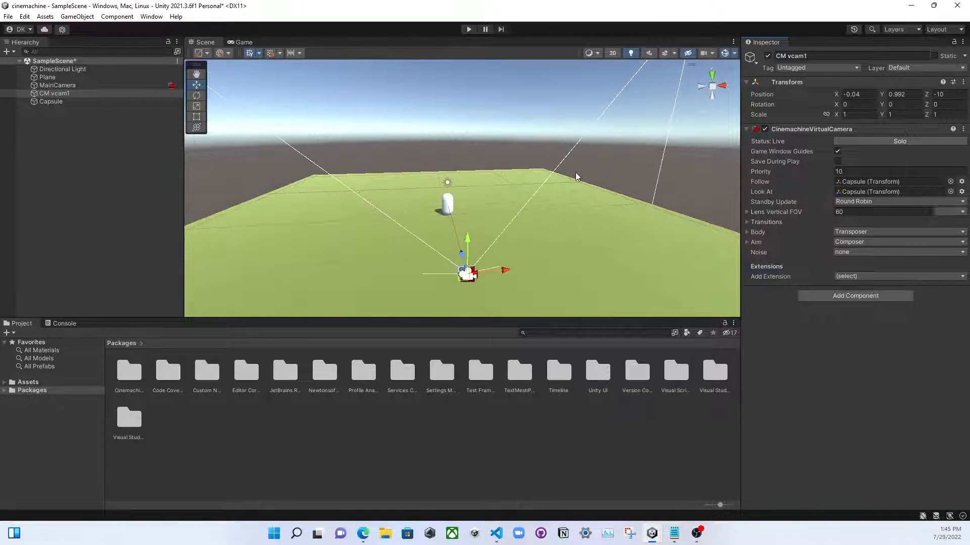
left_click(446, 203)
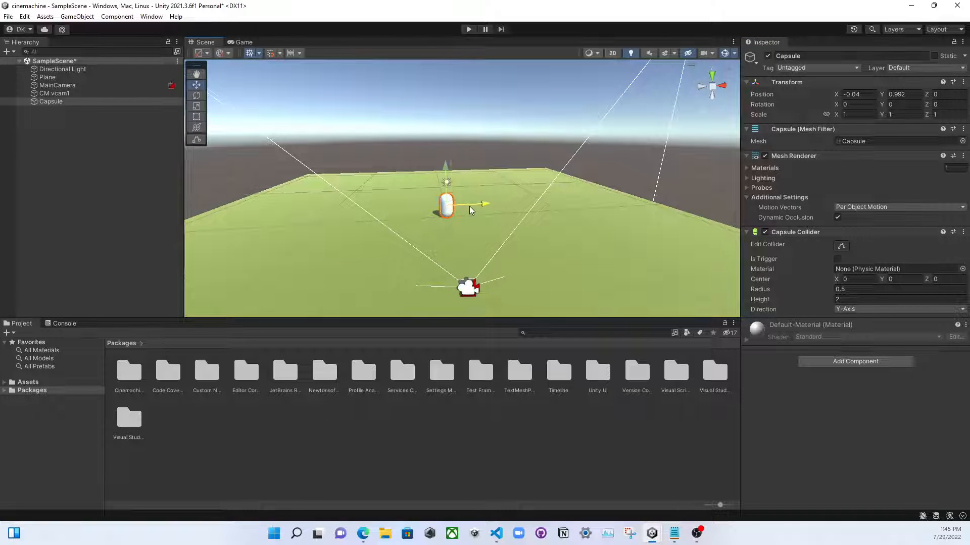
left_click_drag(469, 206, 427, 215)
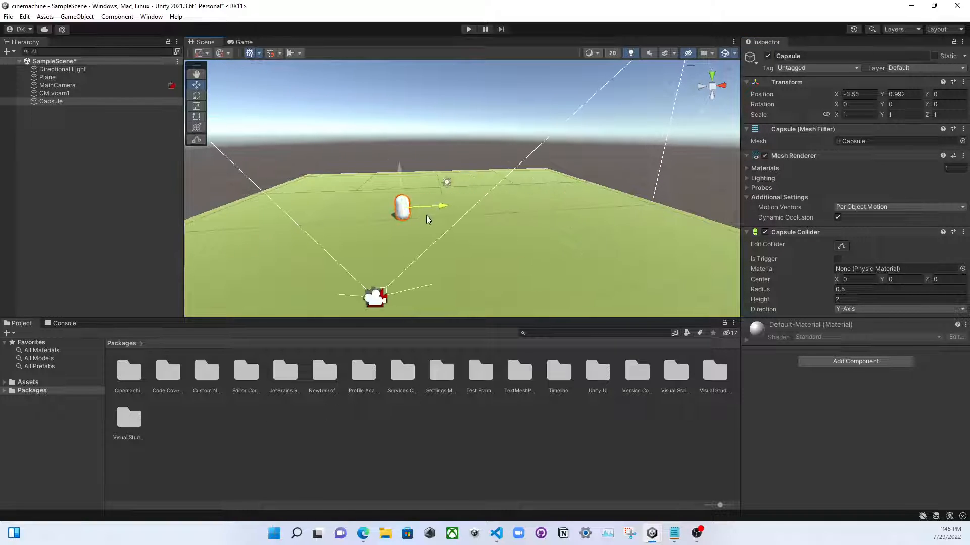
mouse_move(401, 174)
left_mouse_down()
mouse_move(398, 96)
mouse_move(410, 184)
mouse_move(401, 136)
mouse_move(405, 174)
left_mouse_up()
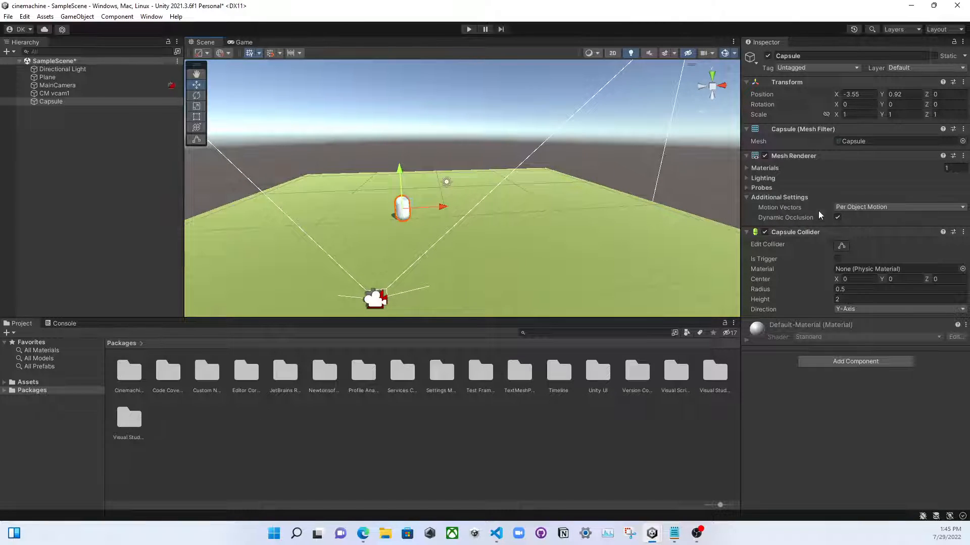
Check the targets of CM vcam1 and switch to the third person camera asset test project to view it.
left_click(69, 95)
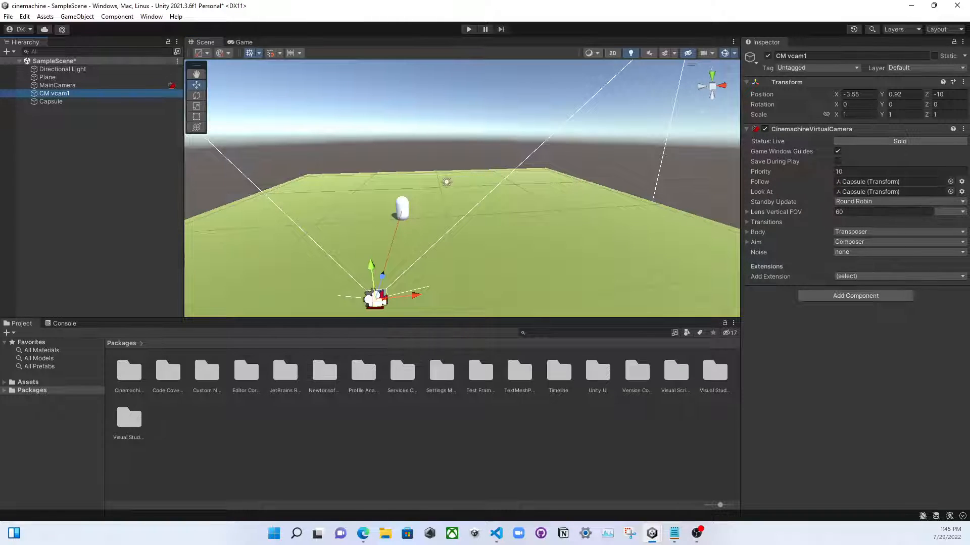
mouse_move(661, 541)
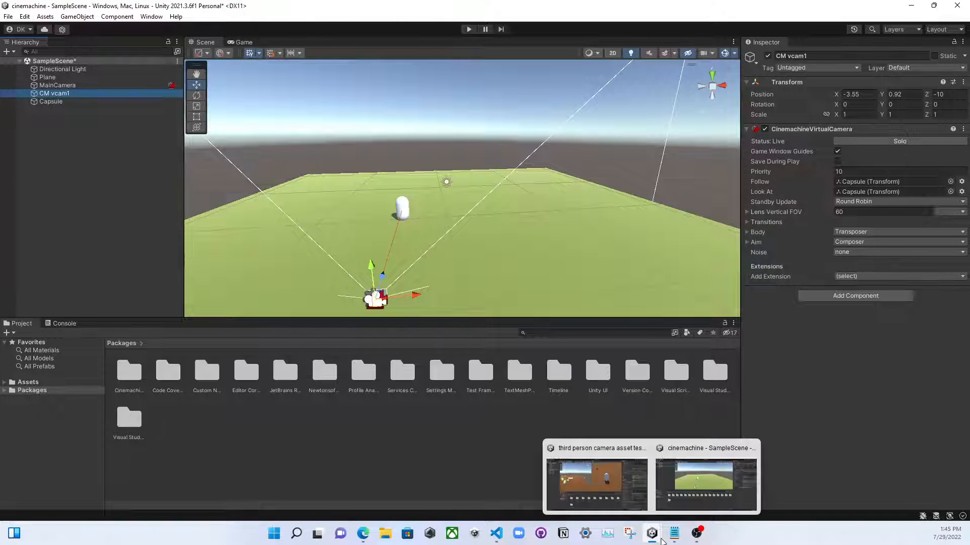
left_click(609, 465)
left_click_drag(506, 4, 969, 20)
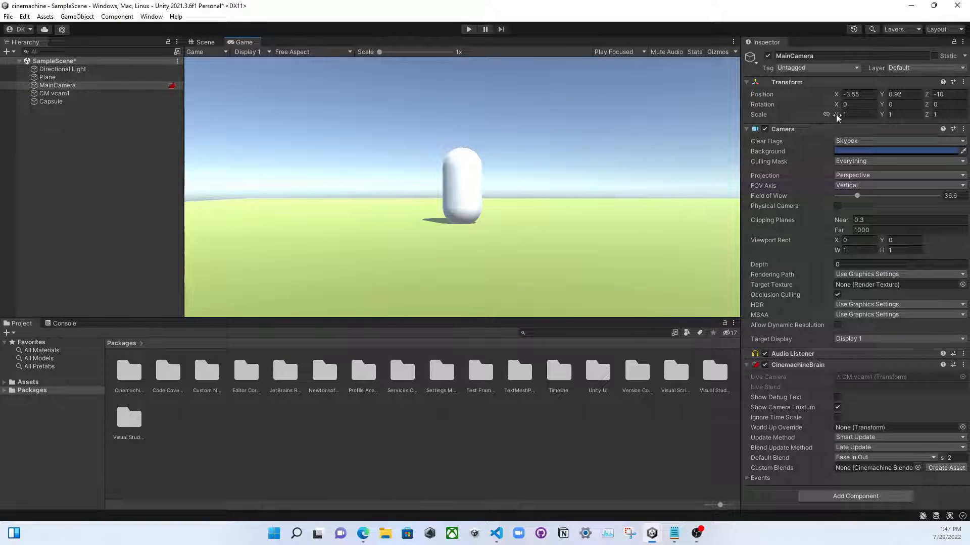
Try different Vertical FOV values on CM vcam1 in the Scene view and set it to 40.
left_click(97, 93)
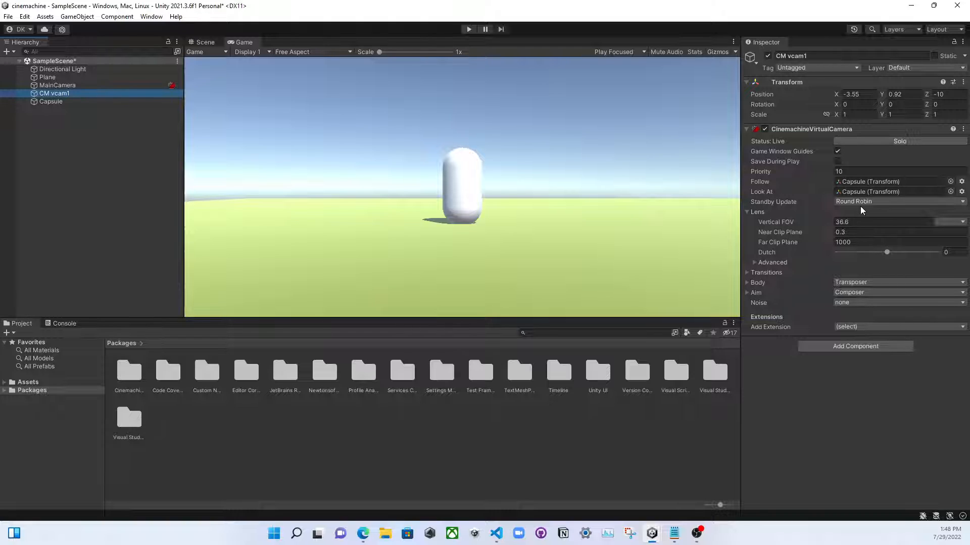
left_click(206, 42)
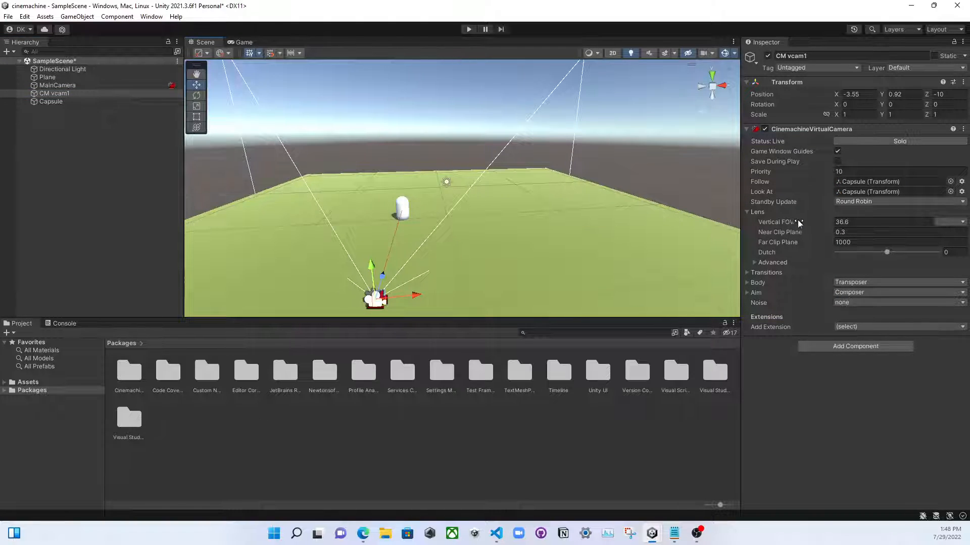
left_click_drag(826, 220, 886, 216)
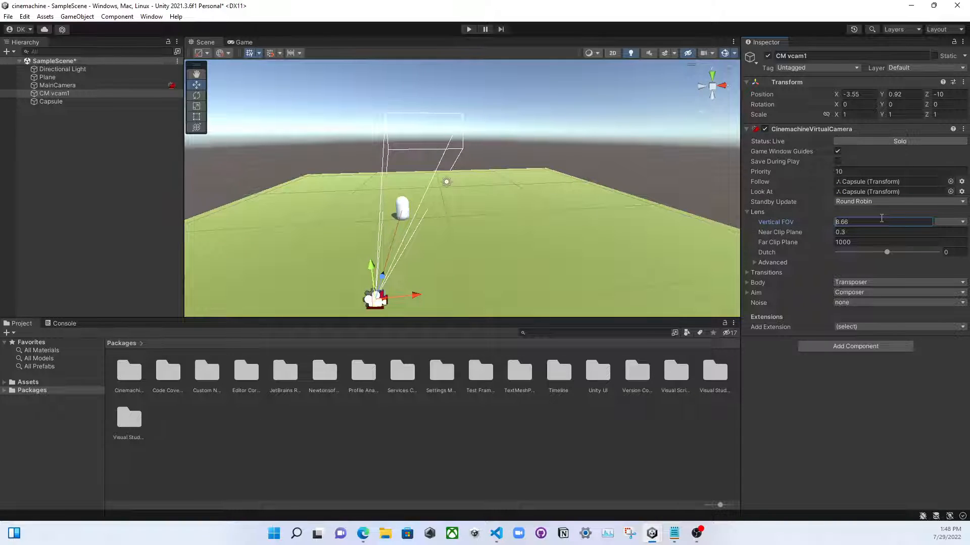
left_click(882, 218)
double_click(882, 218)
double_click(881, 218)
type("40")
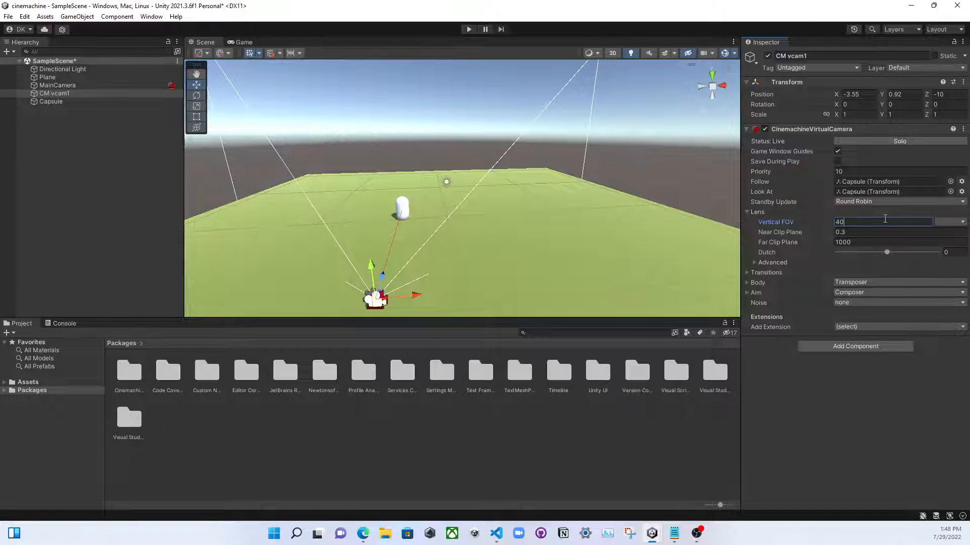
Apply the Vertical FOV of 40 on CM vcam1 and check the capsule's framing in the Game view.
key("Return")
left_click(237, 42)
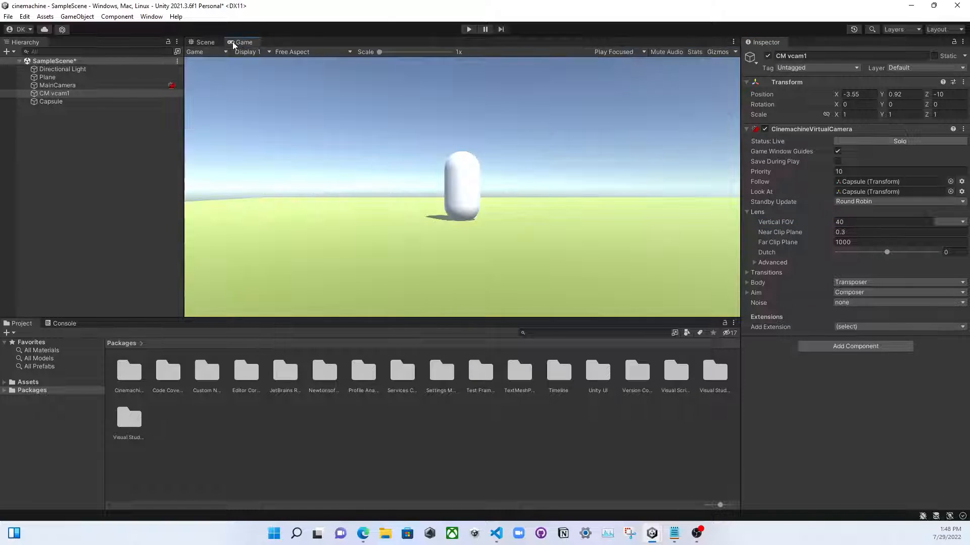
left_click(211, 42)
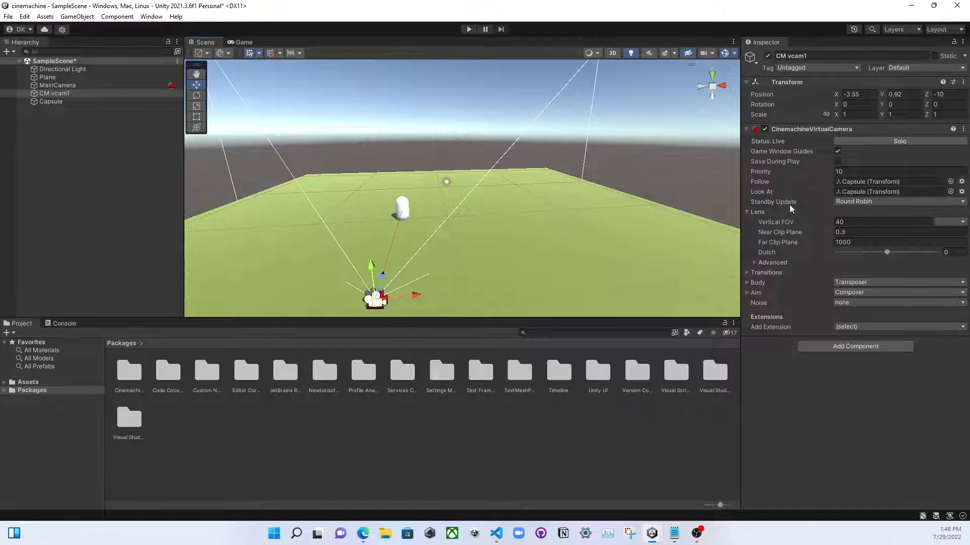
Try a Vertical FOV of 80 on CM vcam1 and compare the framing in the Game view.
left_click(840, 220)
type("9")
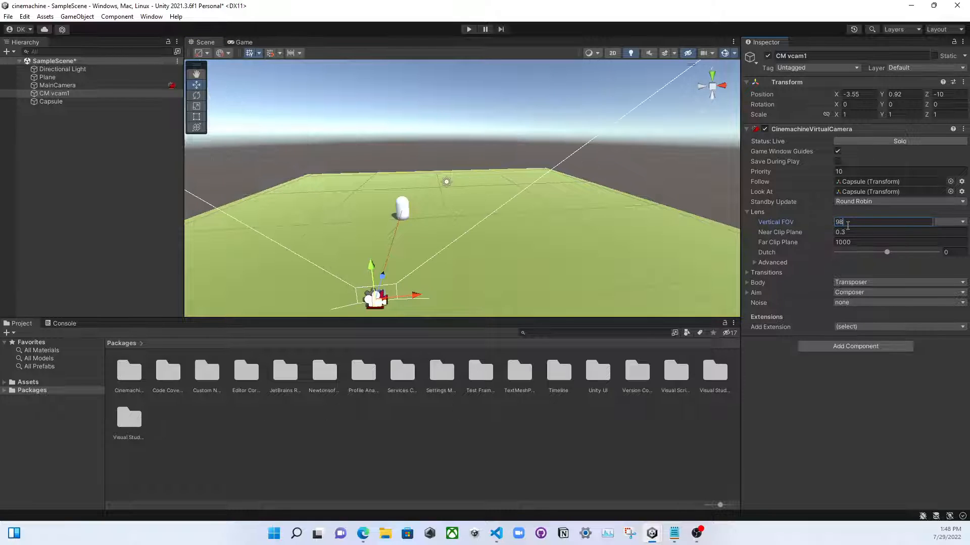
key("BackSpace")
type("80")
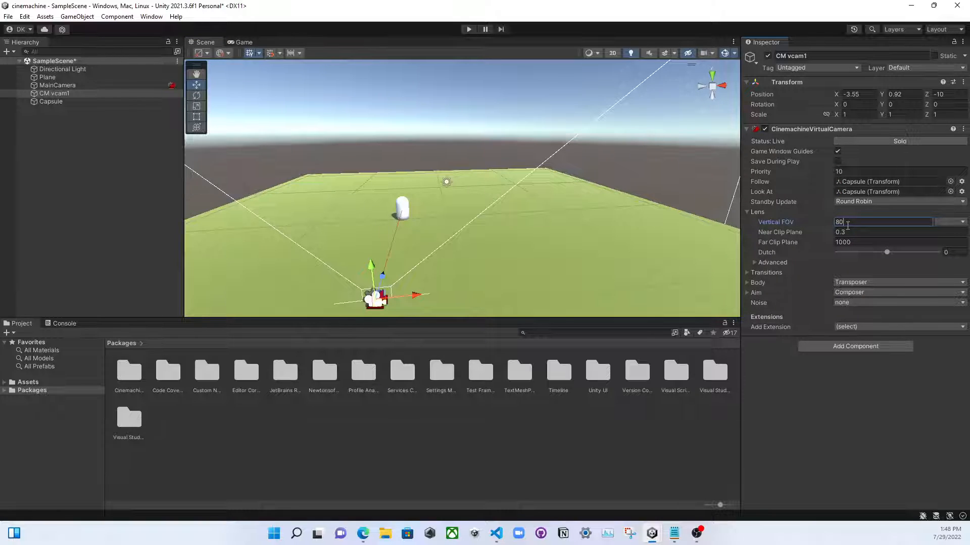
left_click(243, 42)
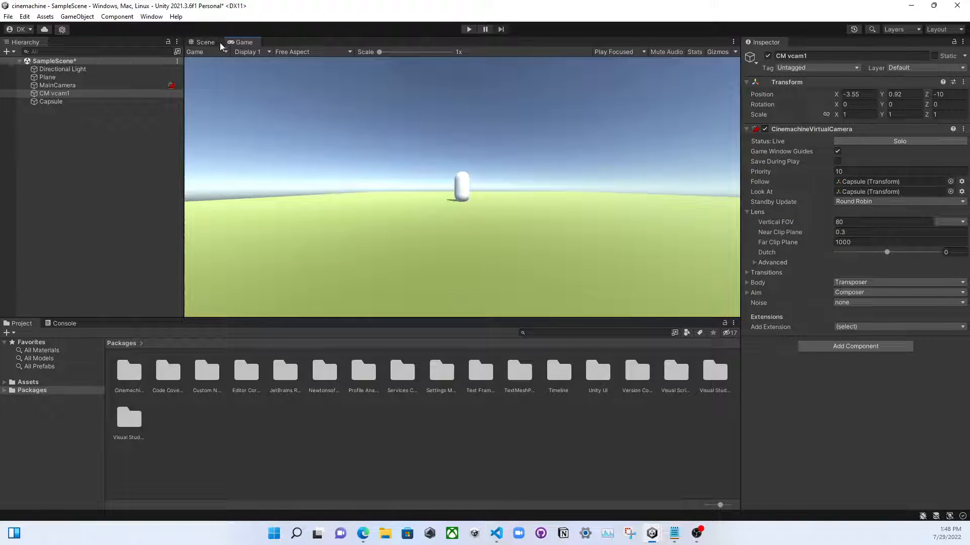
left_click(204, 41)
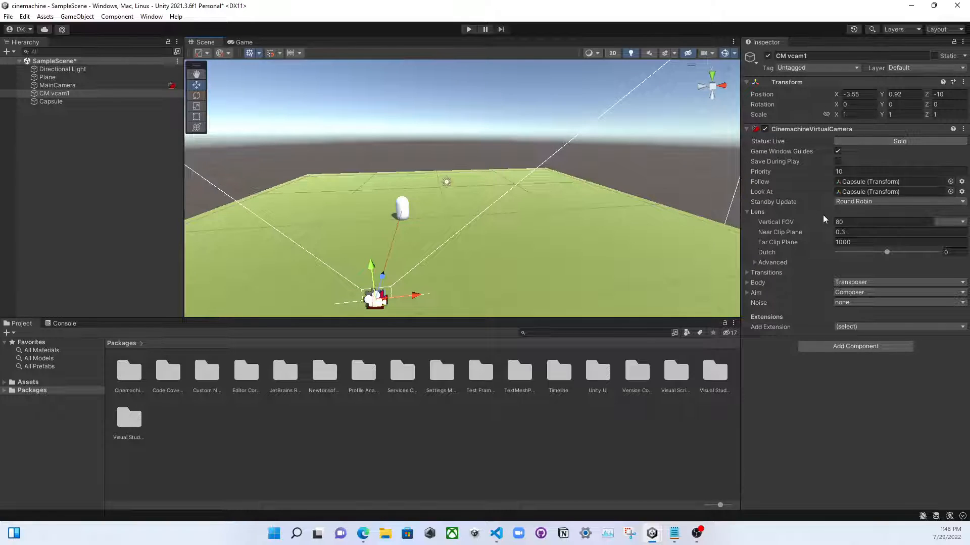
Set the Vertical FOV of CM vcam1 to 60 and check the framing in the Game view.
left_click(840, 222)
type("60")
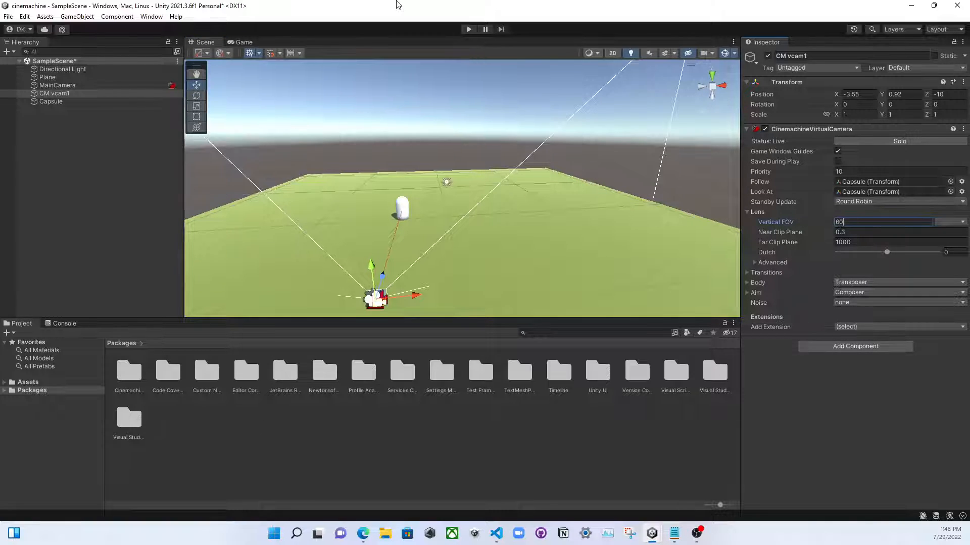
left_click(245, 42)
left_click(204, 42)
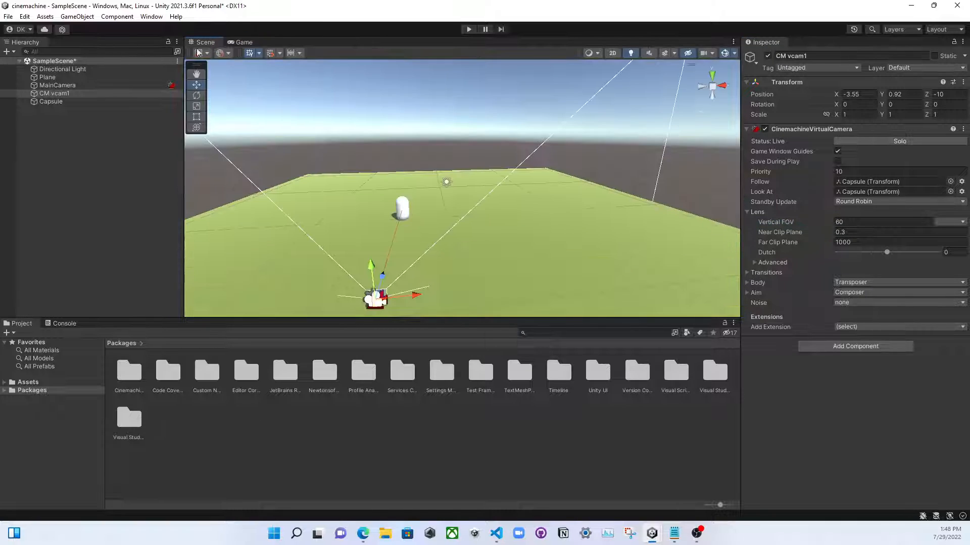
Examine the Far Clip Plane and the advanced lens settings of CM vcam1.
left_click(876, 241)
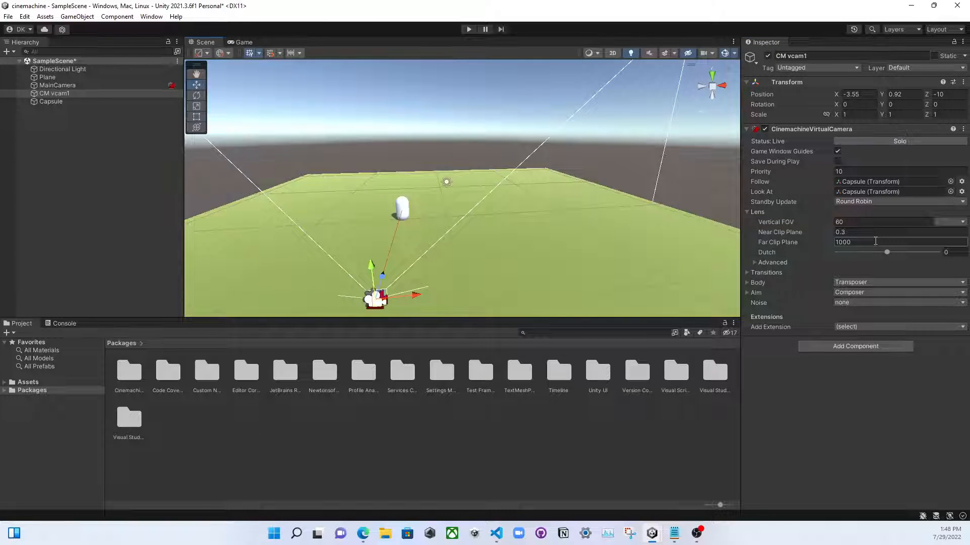
left_click(843, 243)
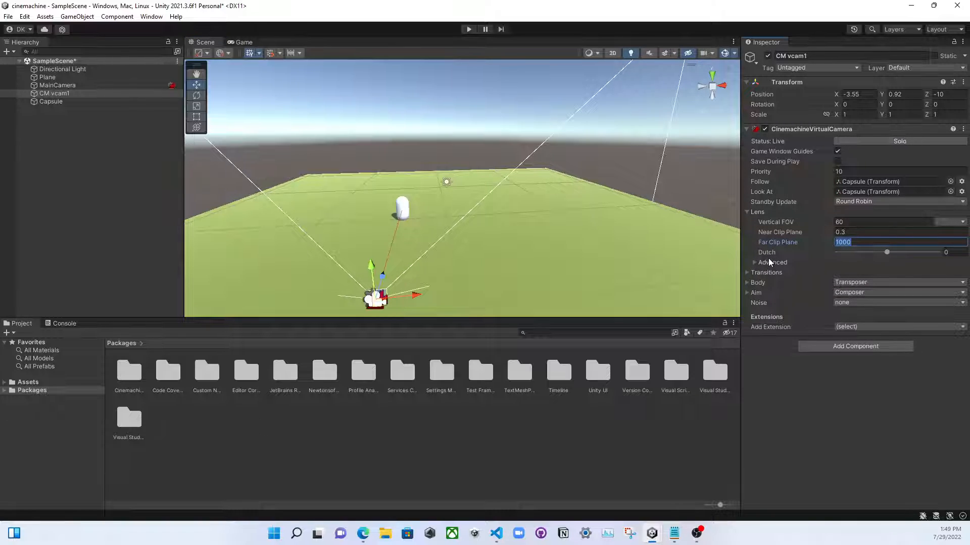
left_click(754, 265)
left_click(754, 263)
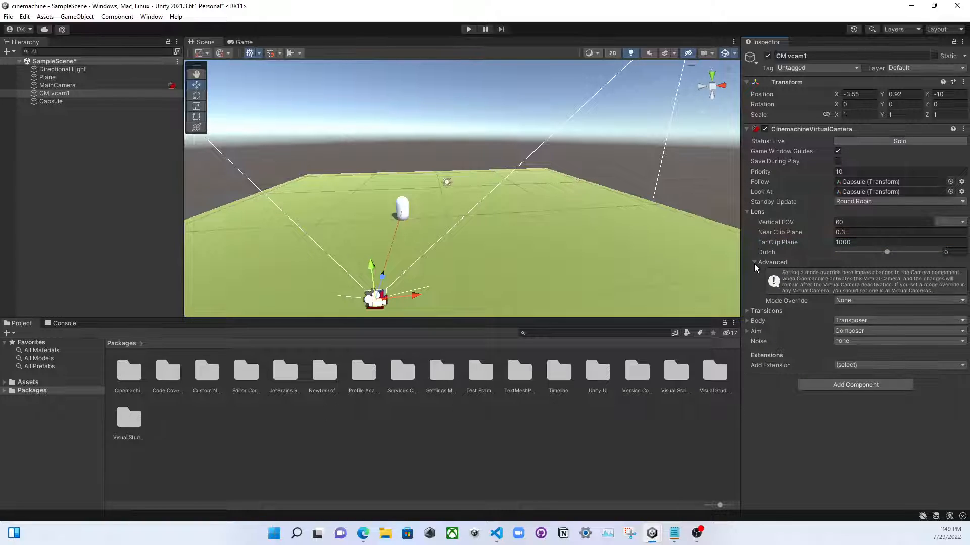
left_click(754, 262)
Collapse the lens settings of CM vcam1 and set its Body algorithm to Framing Transposer.
left_click(748, 211)
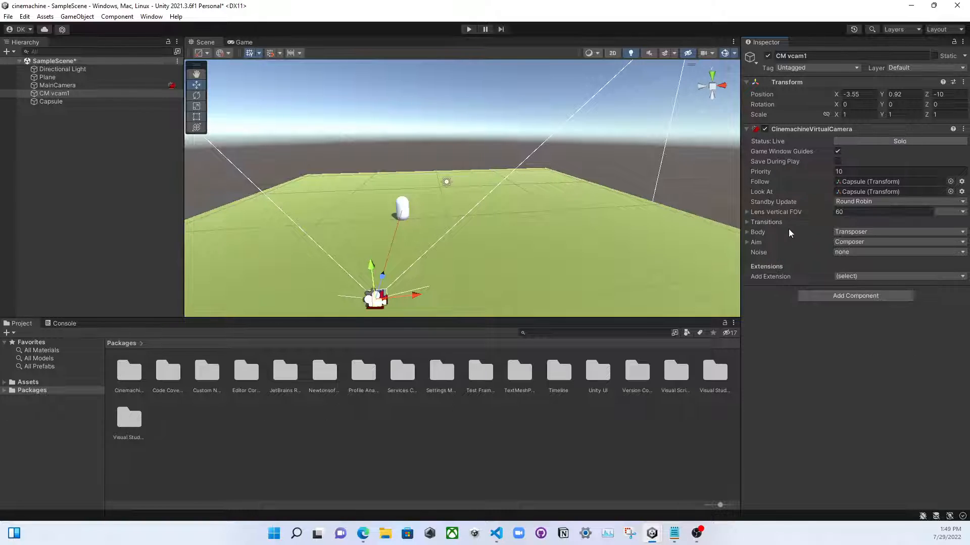
left_click(840, 231)
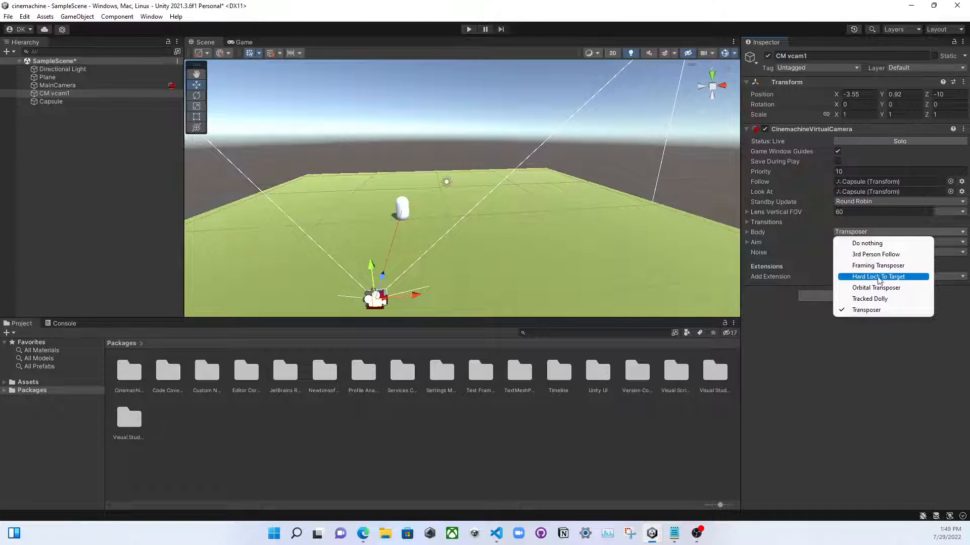
left_click(882, 266)
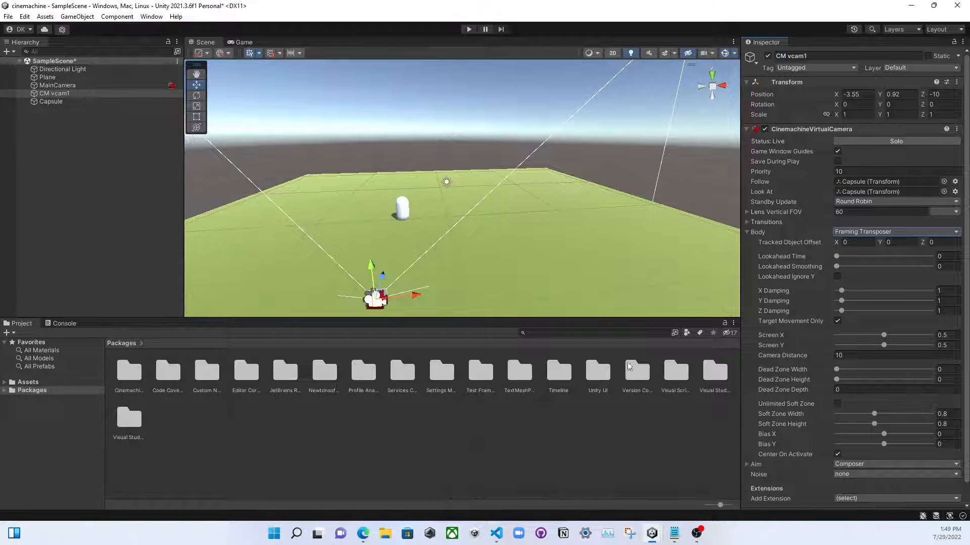
Switch to the Cinemachine overview documentation in the browser, read the Body and Aim algorithm descriptions, and return to Unity.
mouse_move(358, 534)
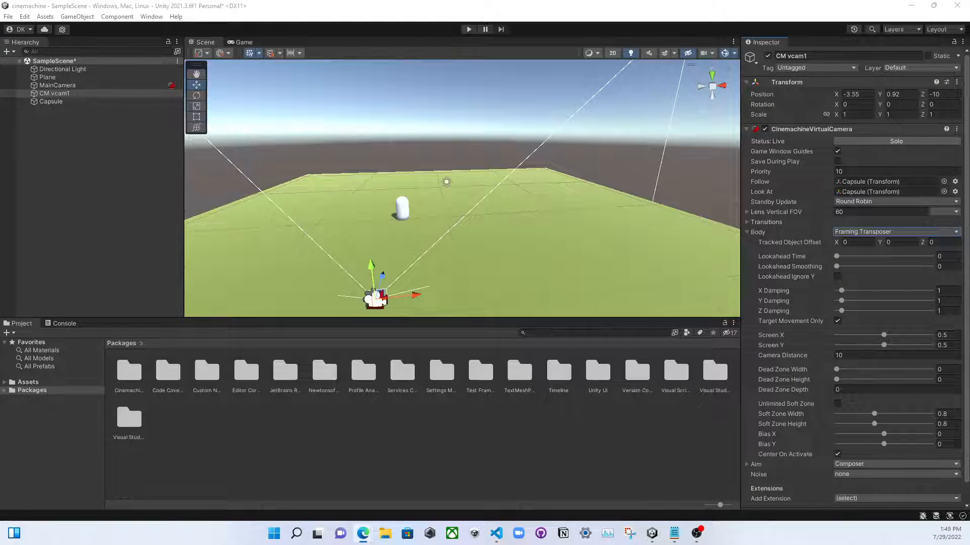
left_click_drag(969, 298, 342, 10)
left_click(138, 26)
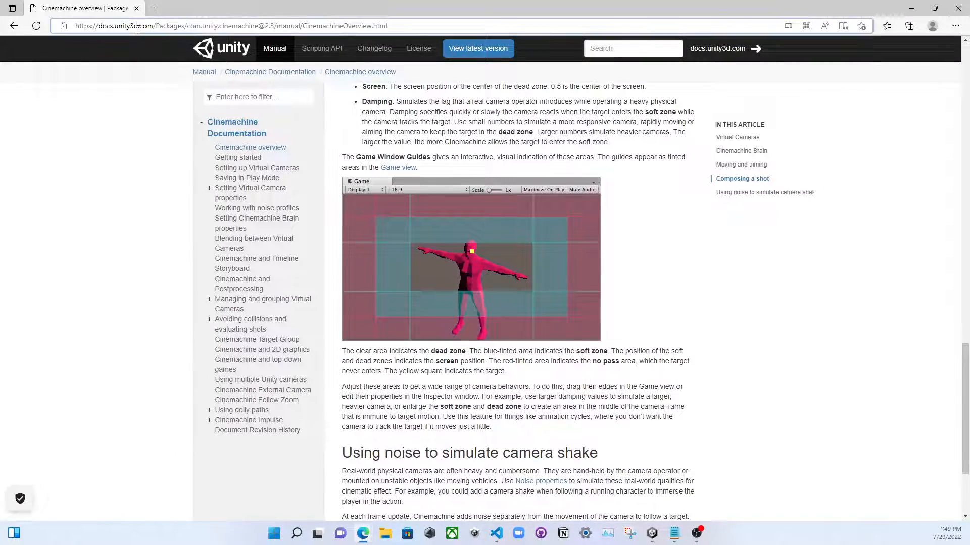
left_click(104, 154)
scroll(292, 302, "up", 5)
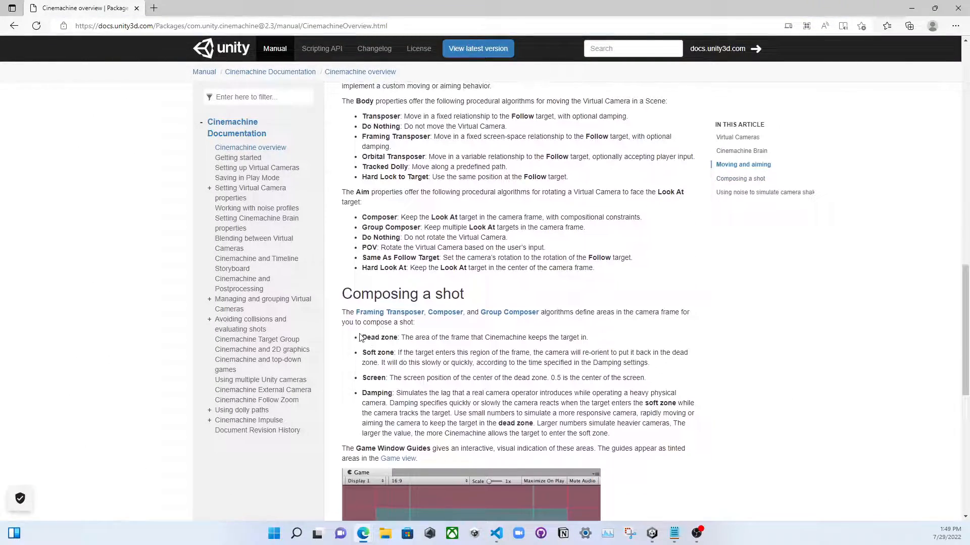
scroll(360, 337, "up", 3)
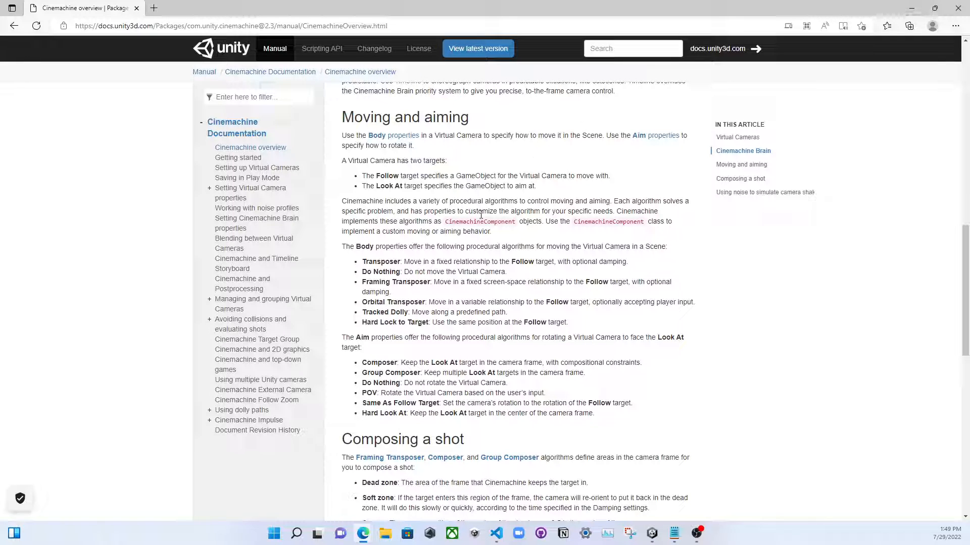
left_click_drag(462, 231, 466, 221)
left_click(443, 383)
left_click(912, 8)
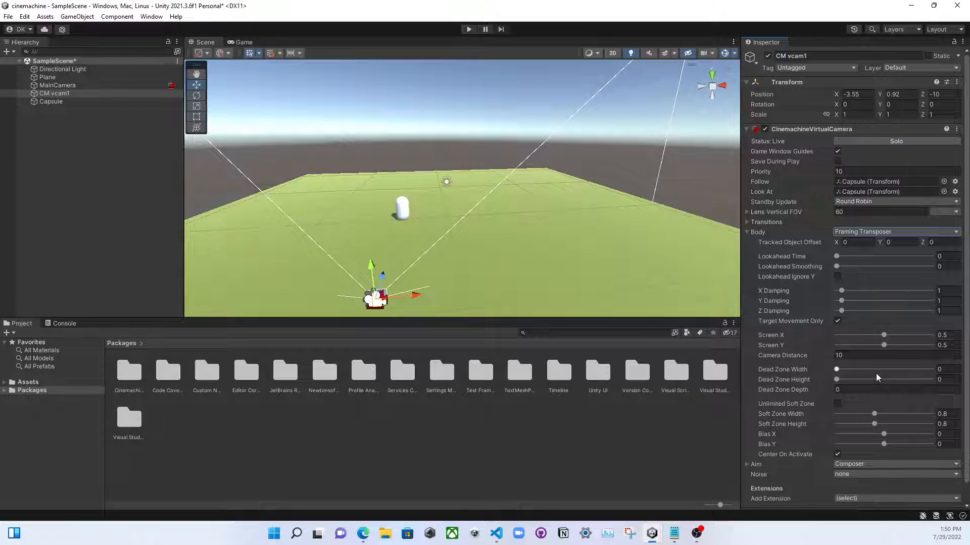
Dock the Game view beside the Scene view and try the Target Movement Only and Z Damping settings of CM vcam1.
scroll(878, 371, "down", 1)
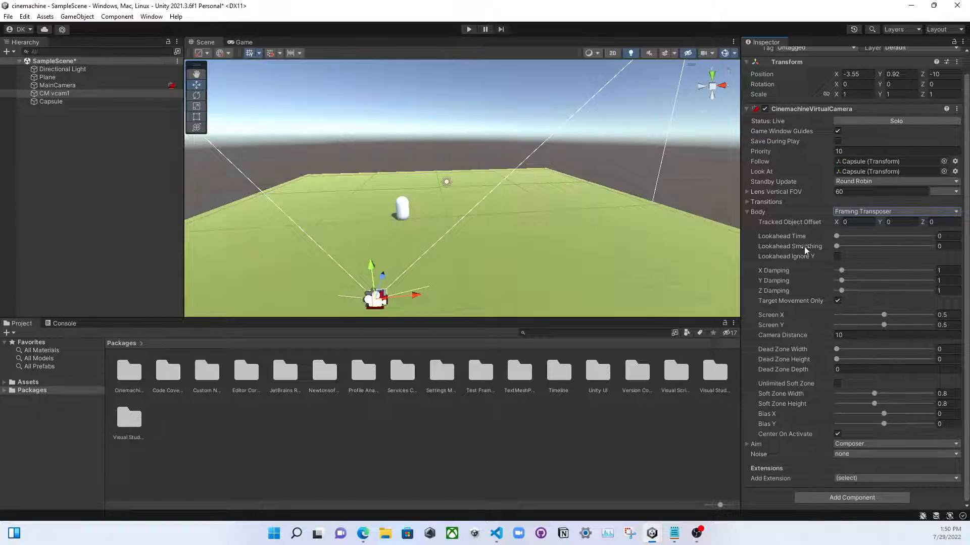
left_click_drag(241, 42, 427, 222)
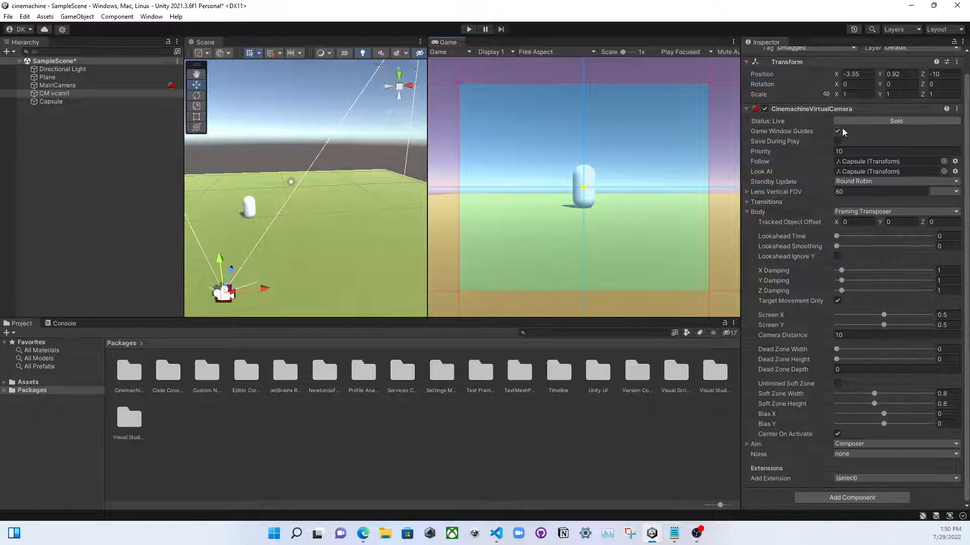
left_click(838, 301)
left_click_drag(843, 291, 835, 291)
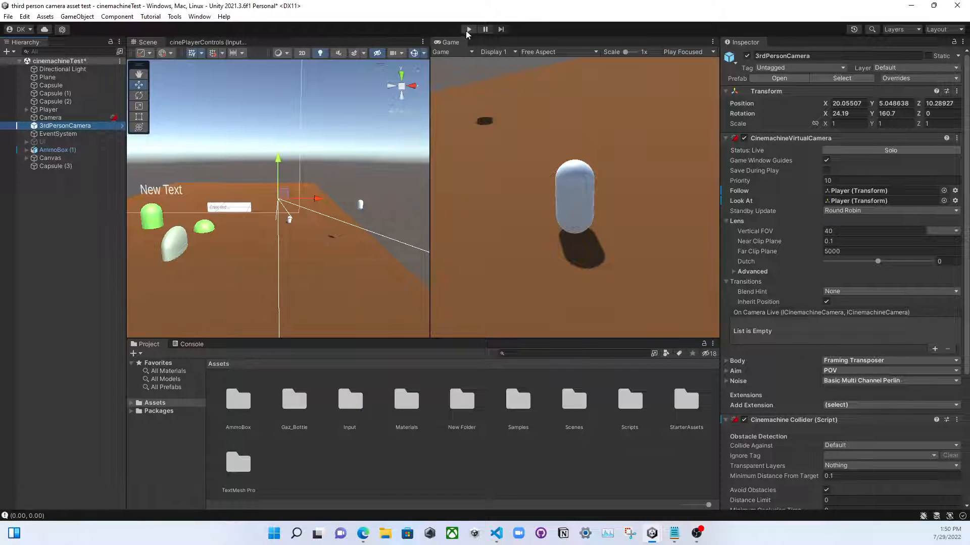
Switch to the third person camera asset test project, dock its Game view as a tab beside the Scene view, and start Play mode.
left_click_drag(451, 42, 236, 53)
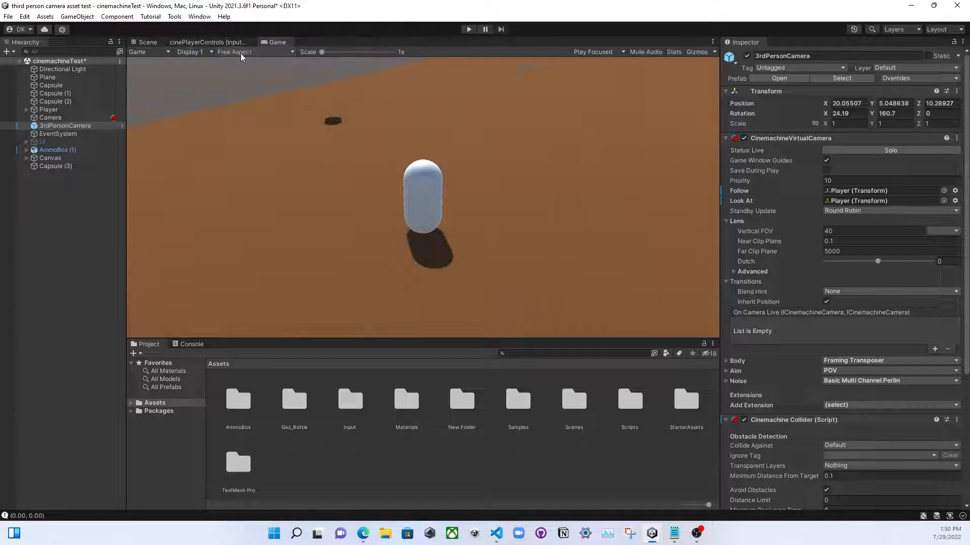
left_click(468, 29)
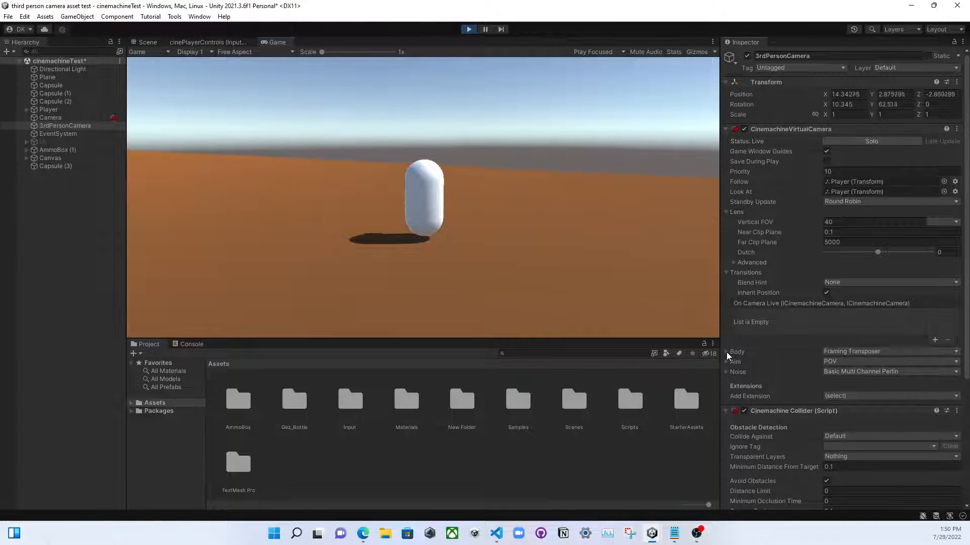
Expand the Body settings of 3rdPersonCamera and turn off its Game Window Guides.
left_click(726, 352)
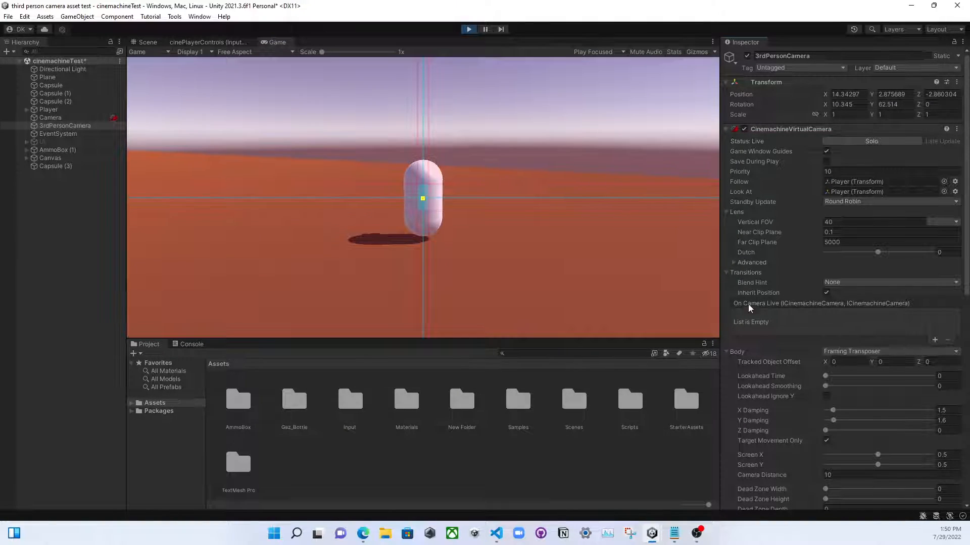
scroll(756, 366, "down", 3)
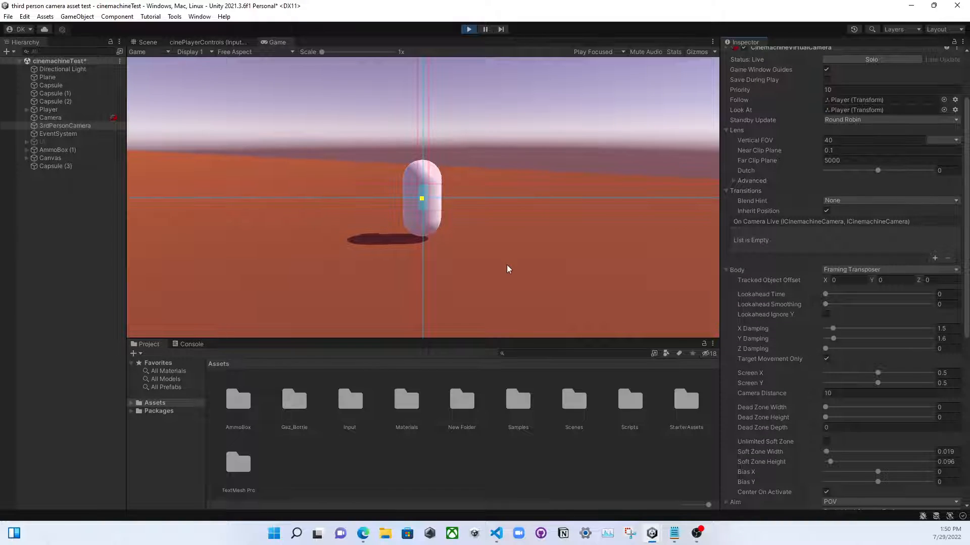
scroll(807, 192, "up", 3)
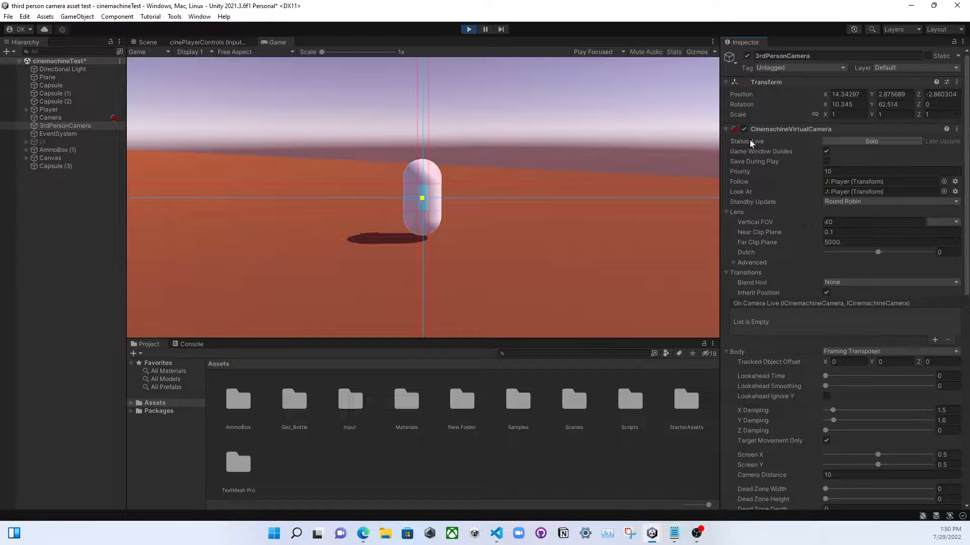
left_click(826, 151)
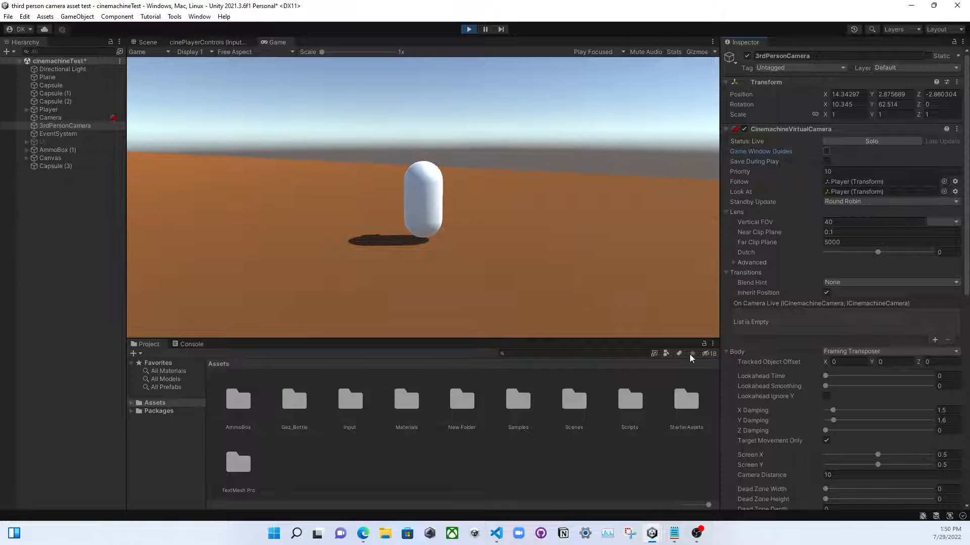
Move the player around the running scene to examine how 3rdPersonCamera follows it.
left_click(470, 208)
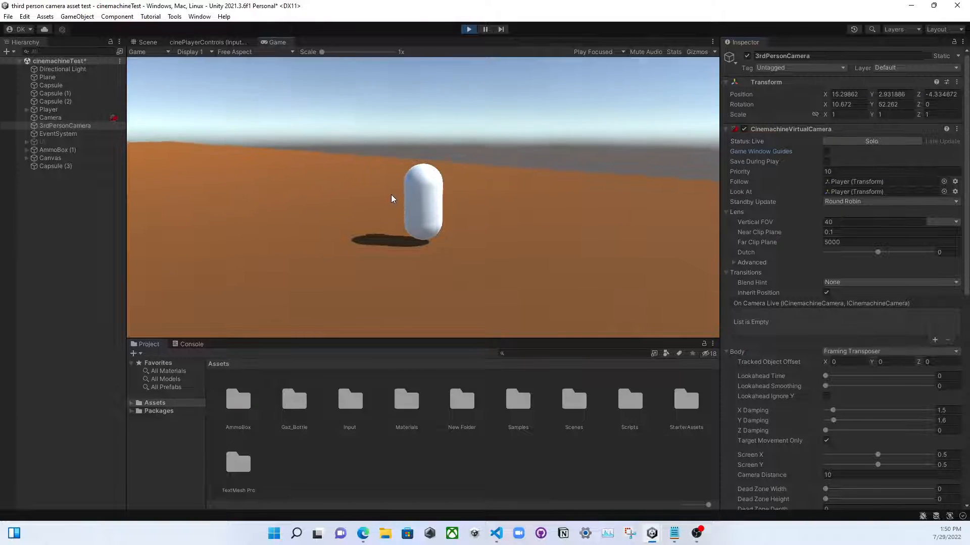
key("s")
key("w")
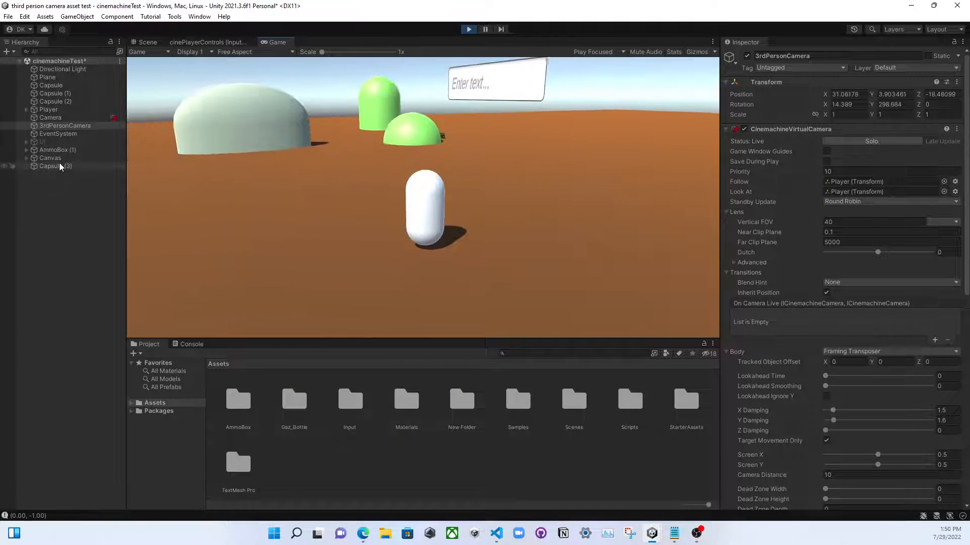
key("a")
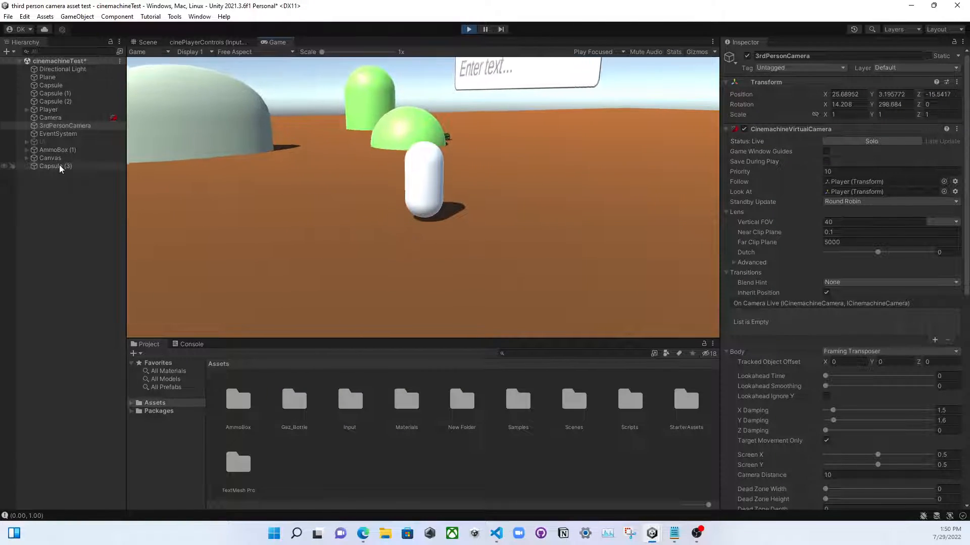
key("s")
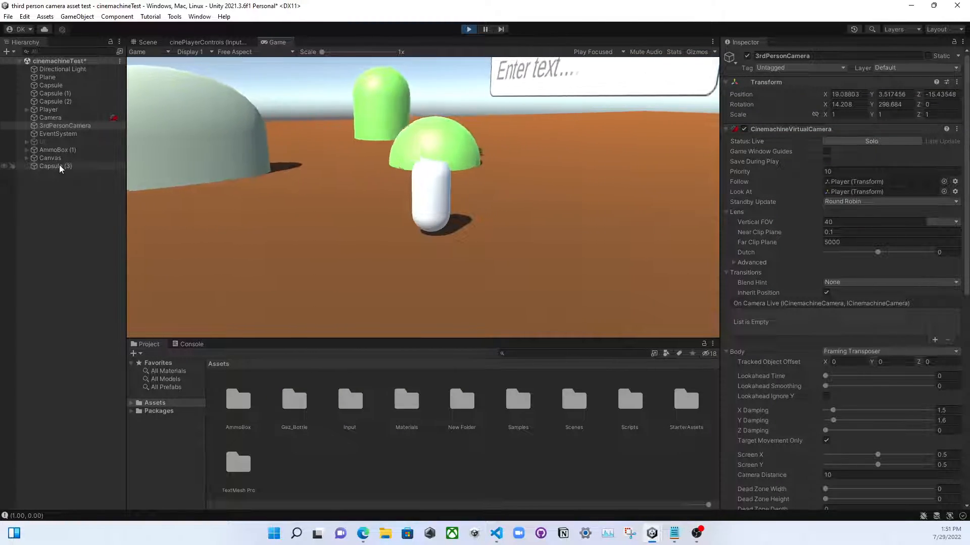
key("w")
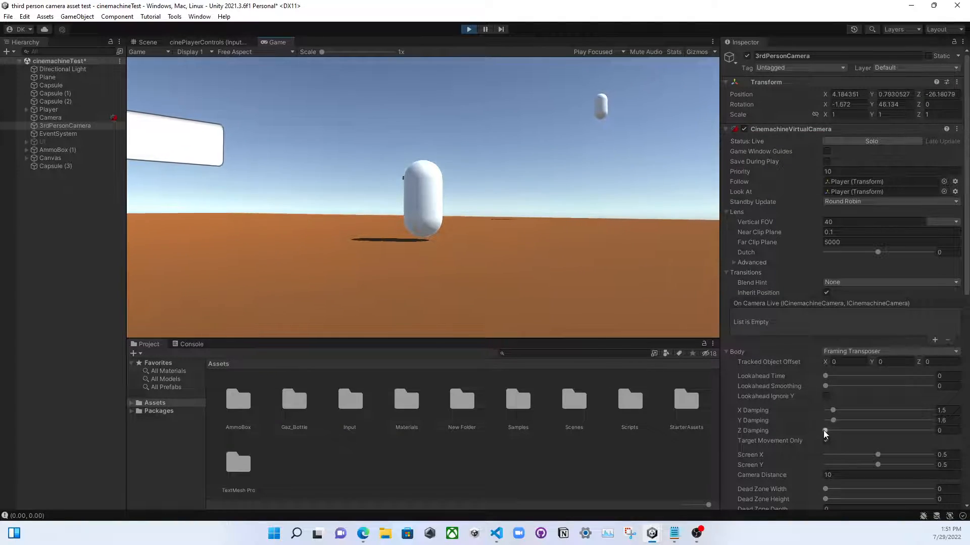
Raise the Z Damping of 3rdPersonCamera to 12.62 and move the player to test the camera's lag.
left_click_drag(825, 430, 892, 433)
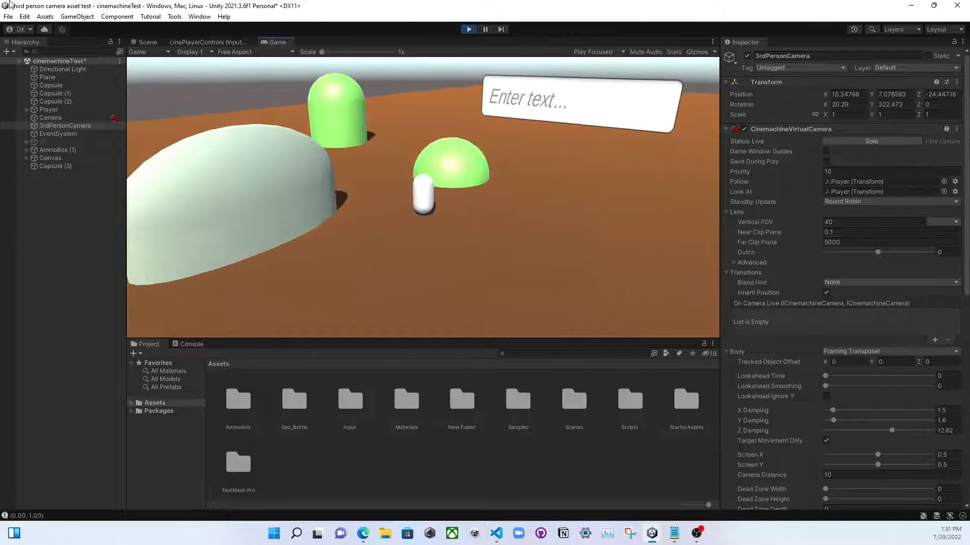
key("s")
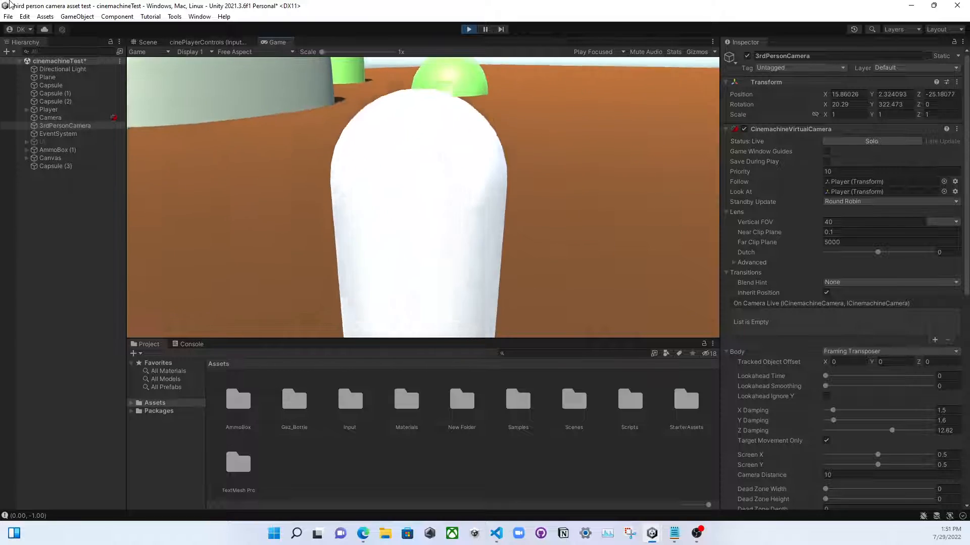
Move the player forward and backward in the running scene to examine the camera's depth lag.
key("w")
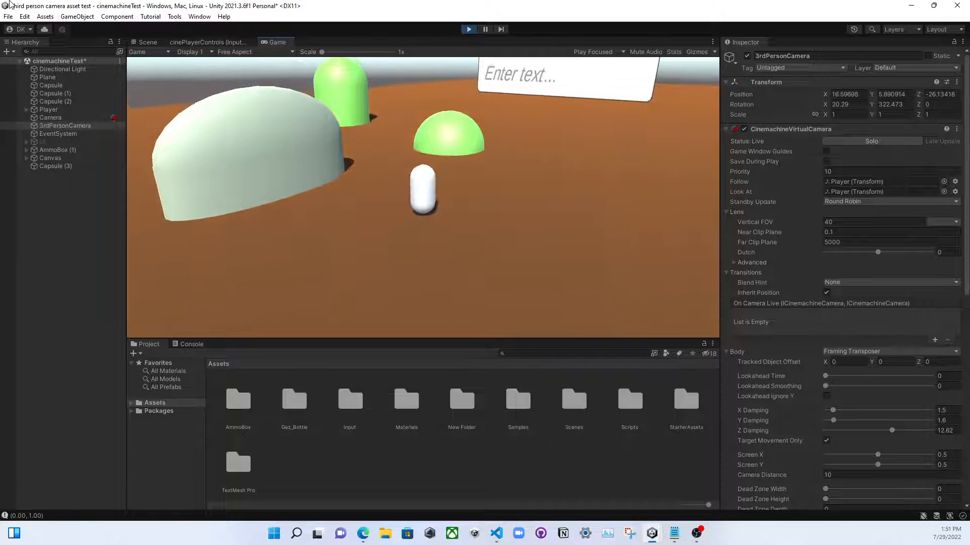
key("s")
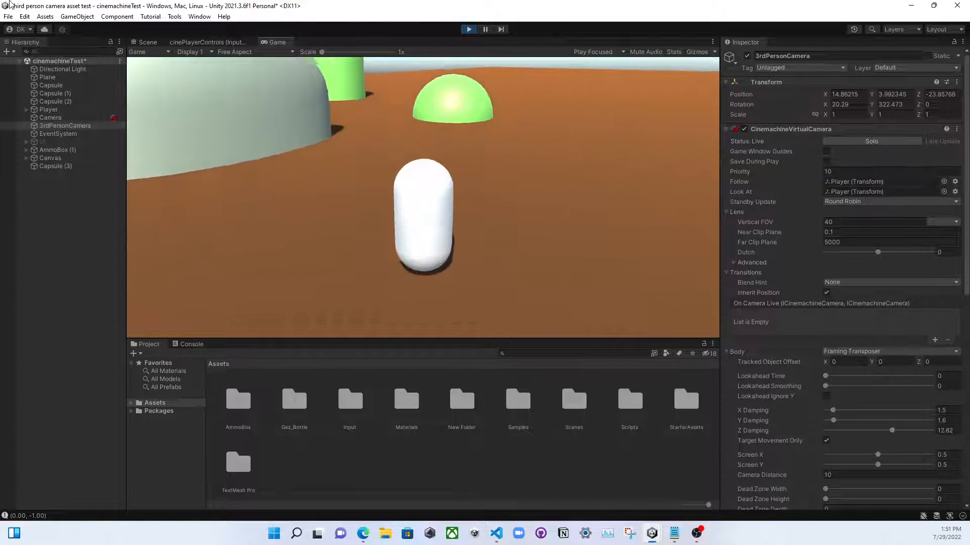
key("w")
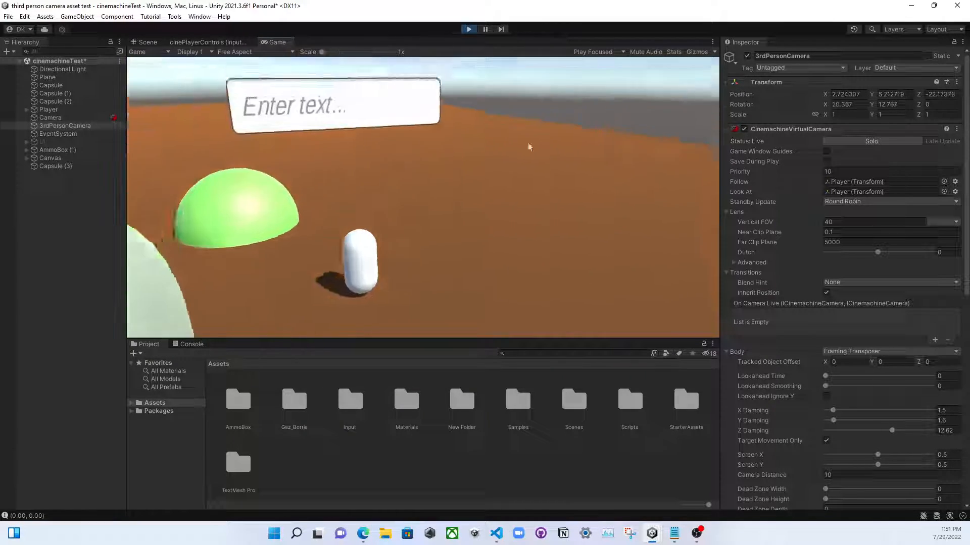
Set the Z Damping of 3rdPersonCamera to 0 and its Camera Distance to 12.15.
left_click_drag(892, 430, 784, 424)
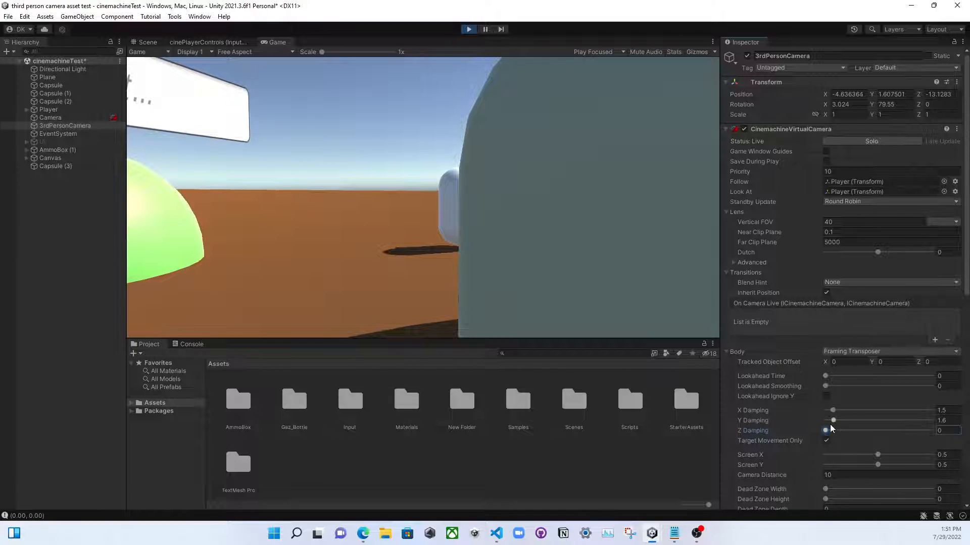
scroll(830, 430, "down", 3)
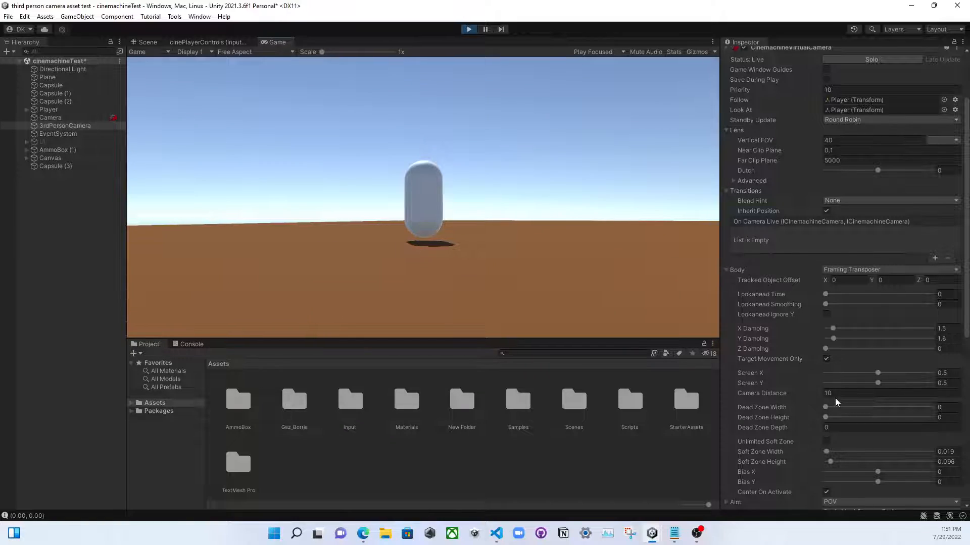
left_click_drag(822, 394, 870, 393)
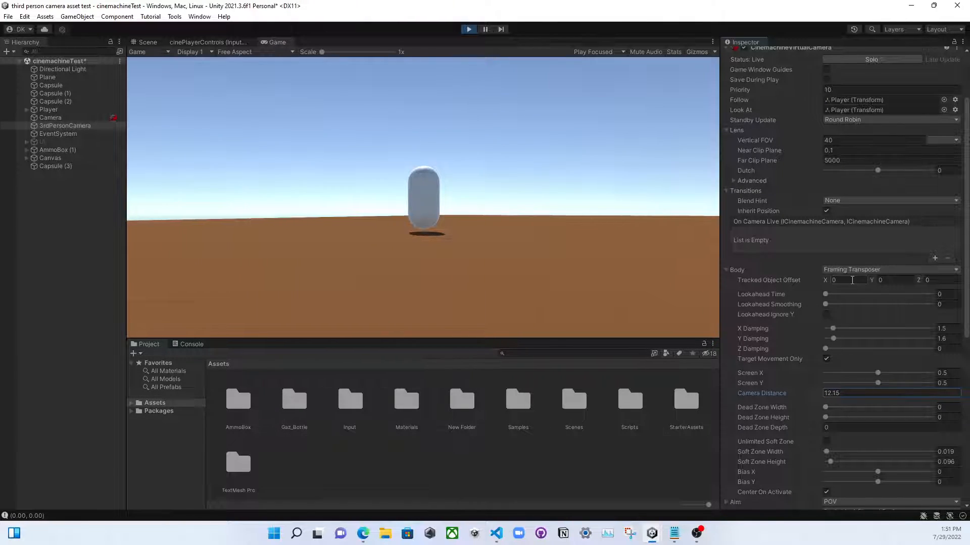
Try shifting the Tracked Object Offset on the Z, Y and X axes, undoing the changes to return each axis to 0.
left_click_drag(919, 281, 463, 333)
key("Escape")
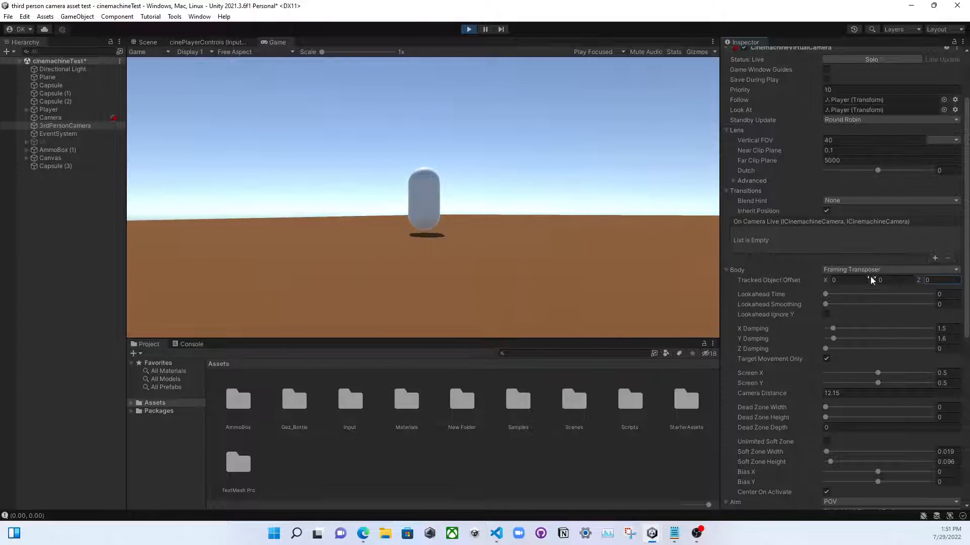
left_click_drag(871, 280, 941, 282)
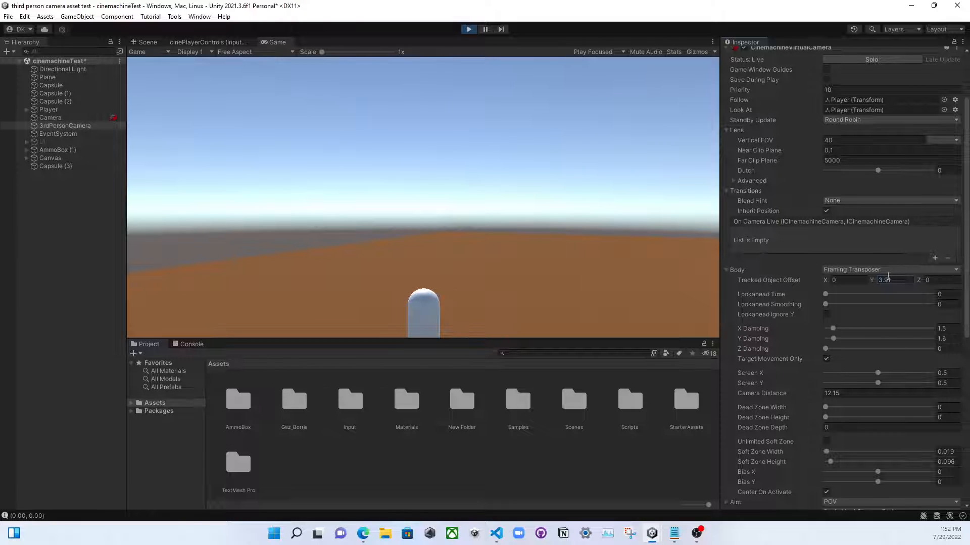
left_click_drag(876, 282, 847, 281)
key("ctrl+z")
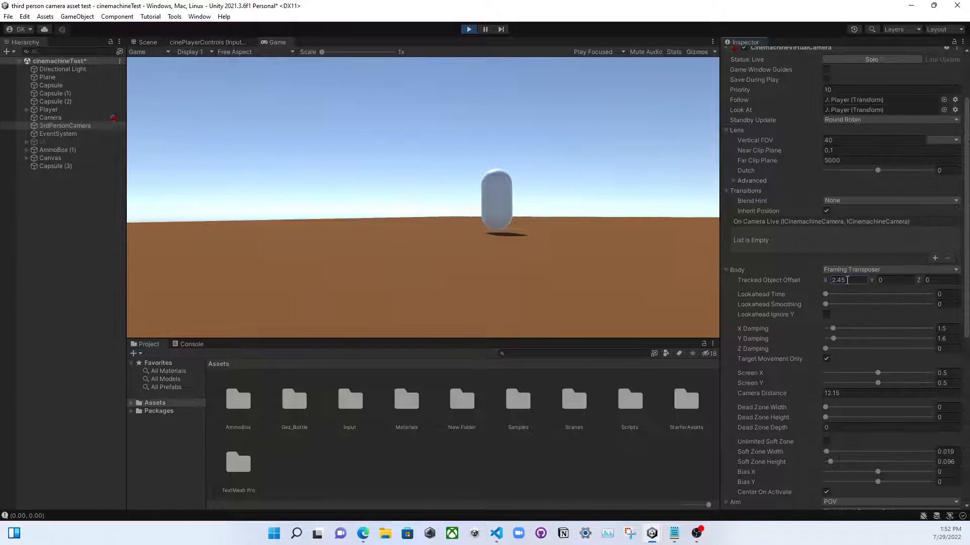
key("ctrl+z")
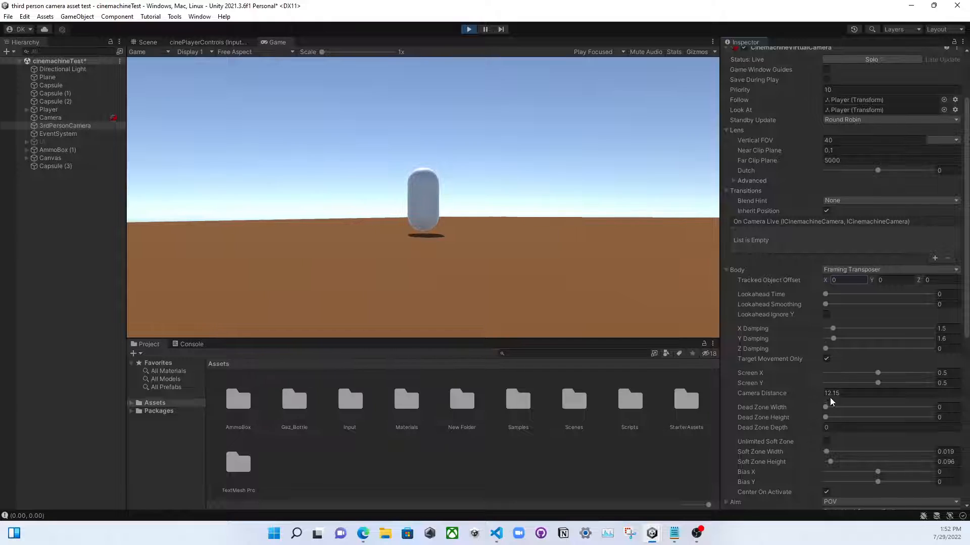
Switch to the Cinemachine overview page in the browser, read its Composing a shot section on dead and soft zones, and return to Unity.
left_click(825, 407)
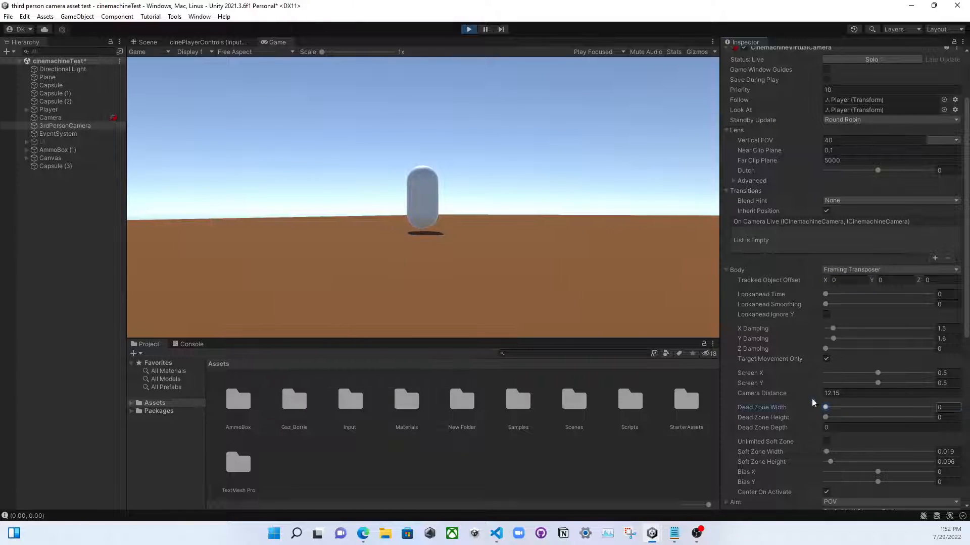
mouse_move(365, 534)
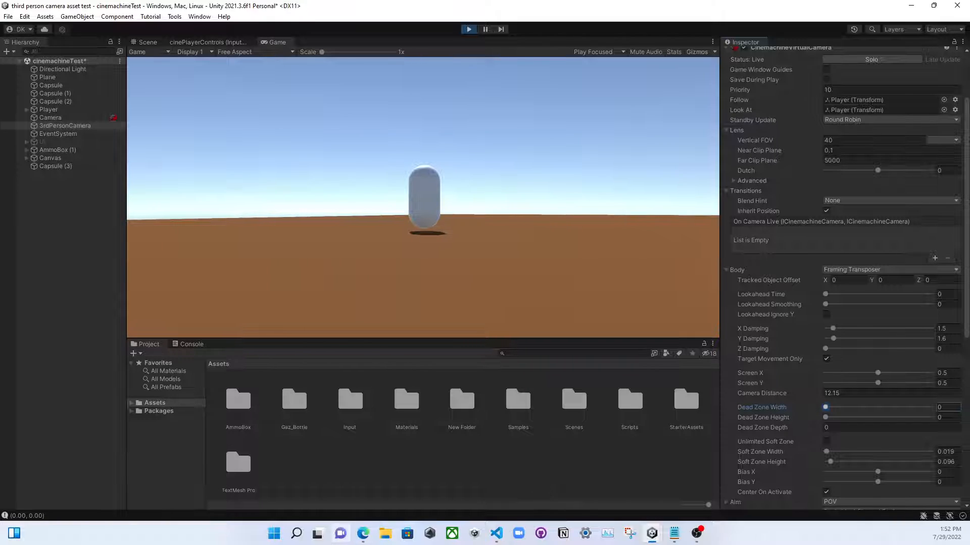
left_click(429, 493)
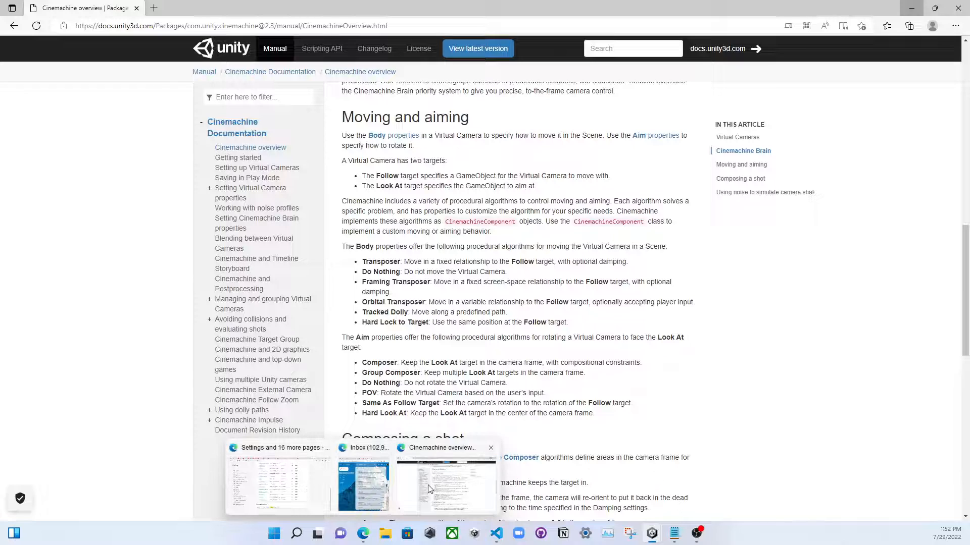
scroll(354, 282, "down", 6)
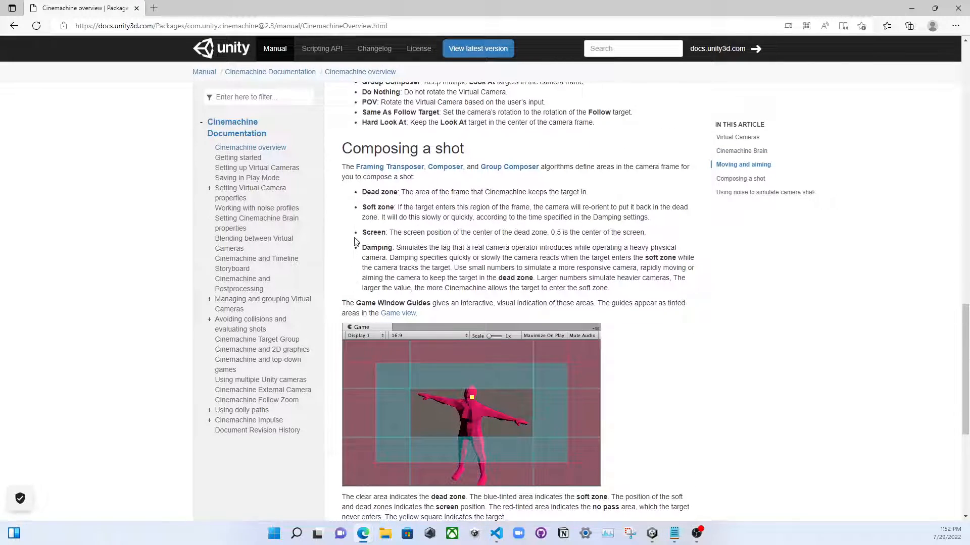
scroll(348, 252, "down", 6)
scroll(372, 278, "up", 9)
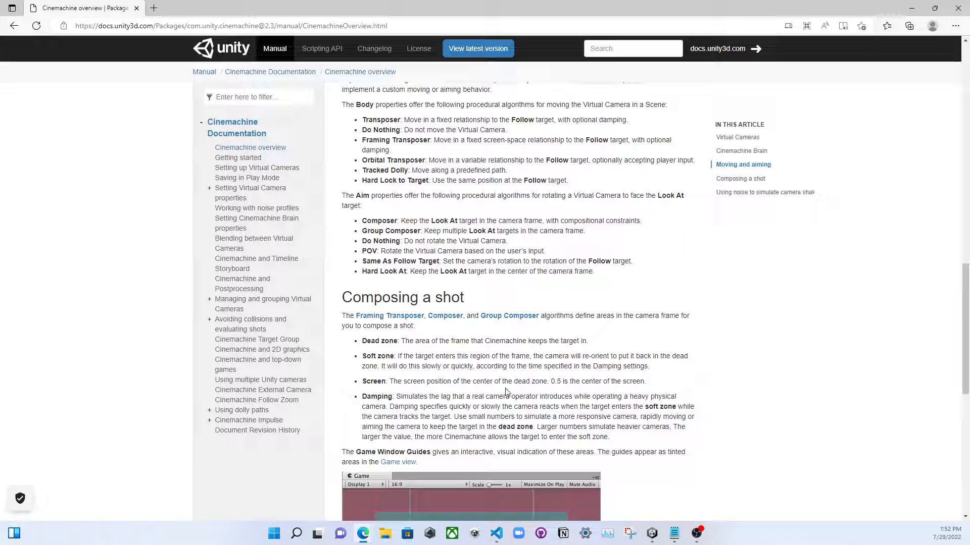
left_click(908, 7)
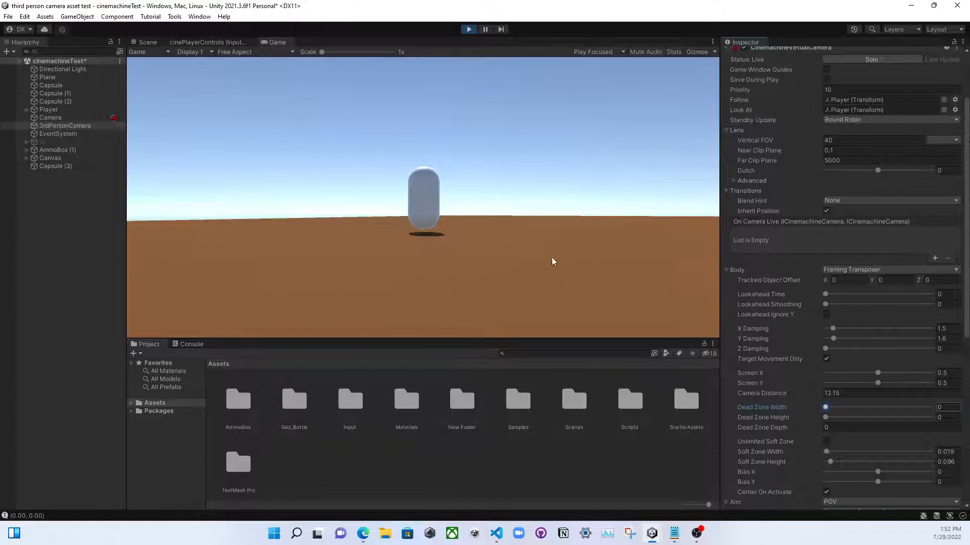
Turn on Game Window Guides for 3rdPersonCamera and adjust the dead zone to a width of 0.306 and a height of 0.
scroll(763, 162, "up", 3)
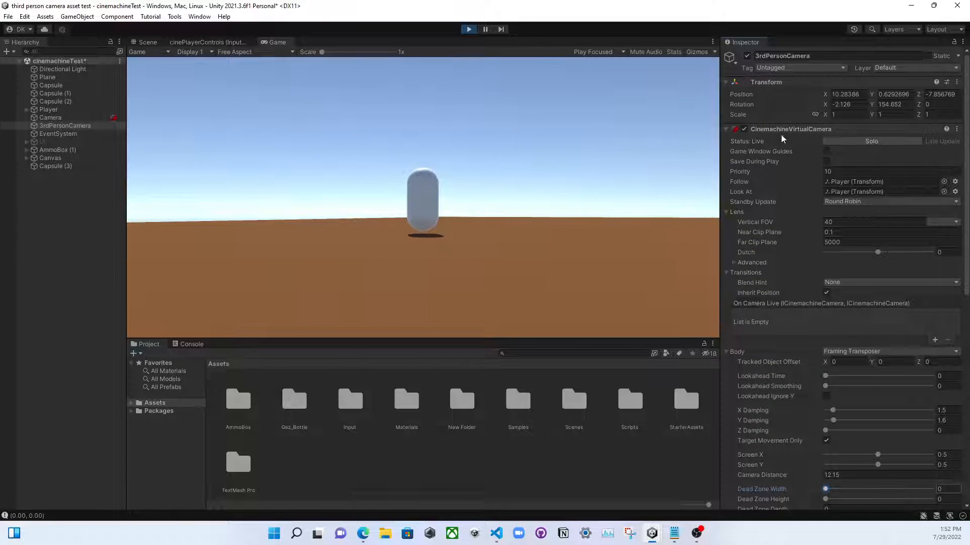
left_click(825, 152)
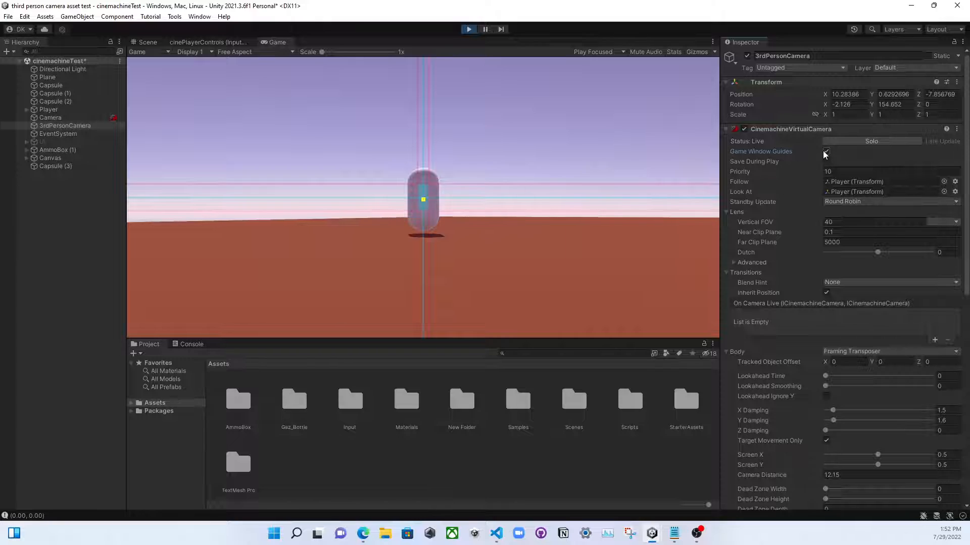
scroll(795, 395, "down", 5)
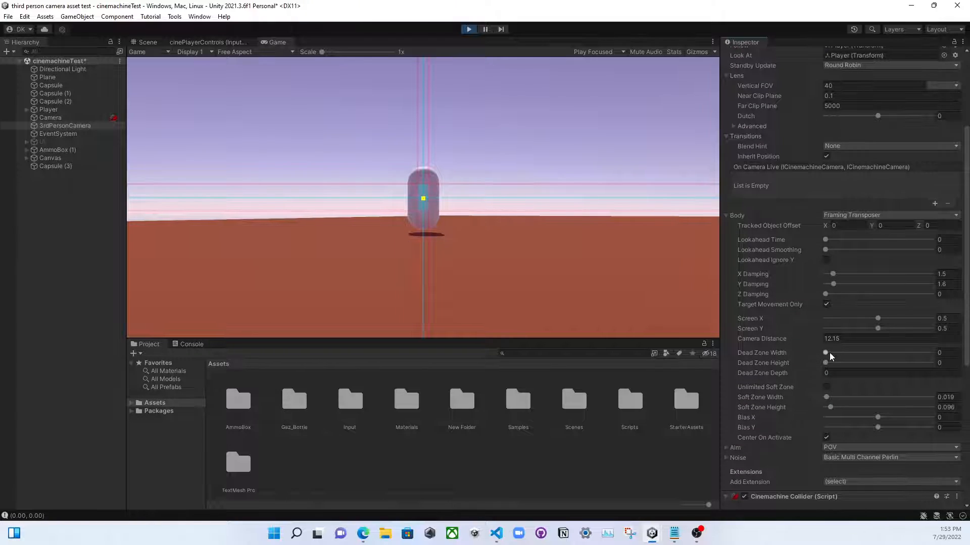
left_click_drag(827, 352, 826, 353)
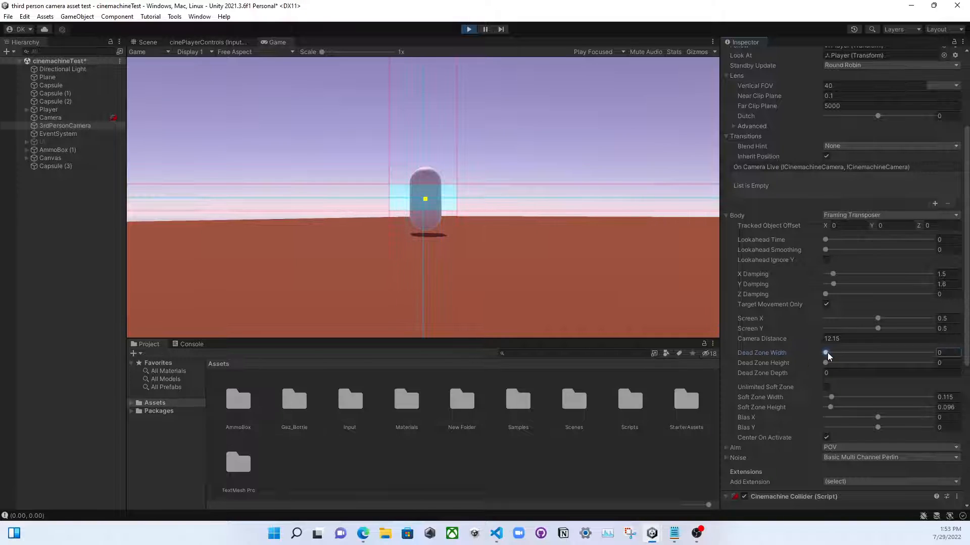
left_click_drag(828, 352, 832, 353)
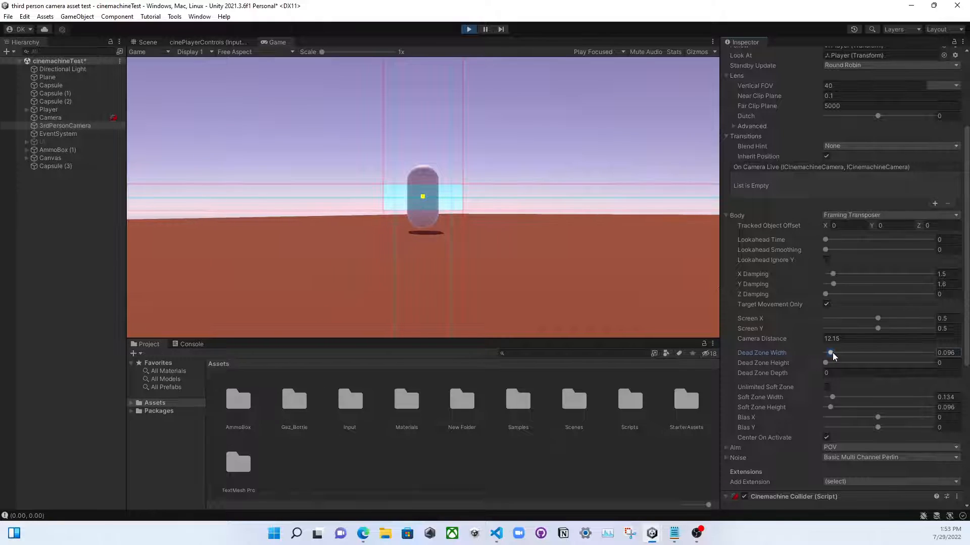
left_click_drag(825, 363, 827, 363)
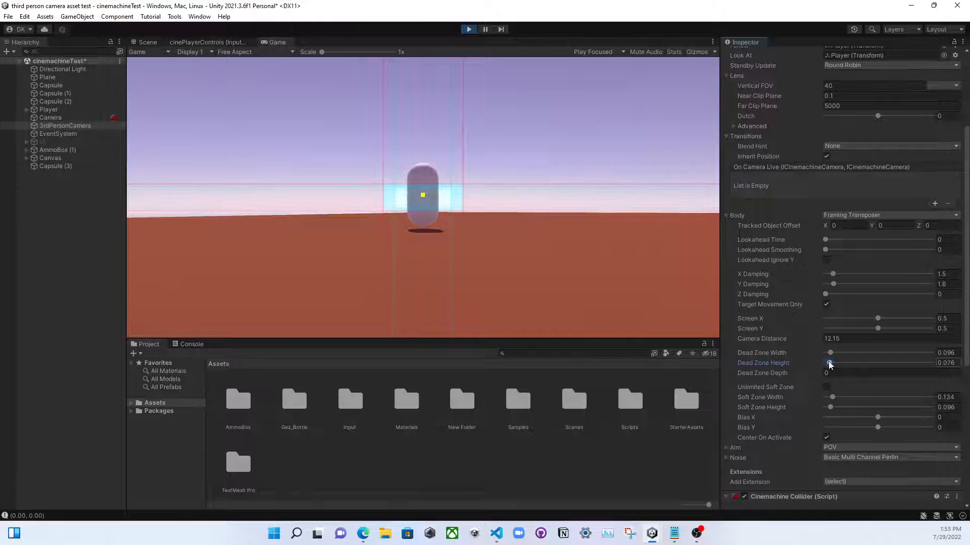
mouse_move(828, 361)
left_mouse_down()
mouse_move(838, 353)
mouse_move(816, 366)
left_mouse_up()
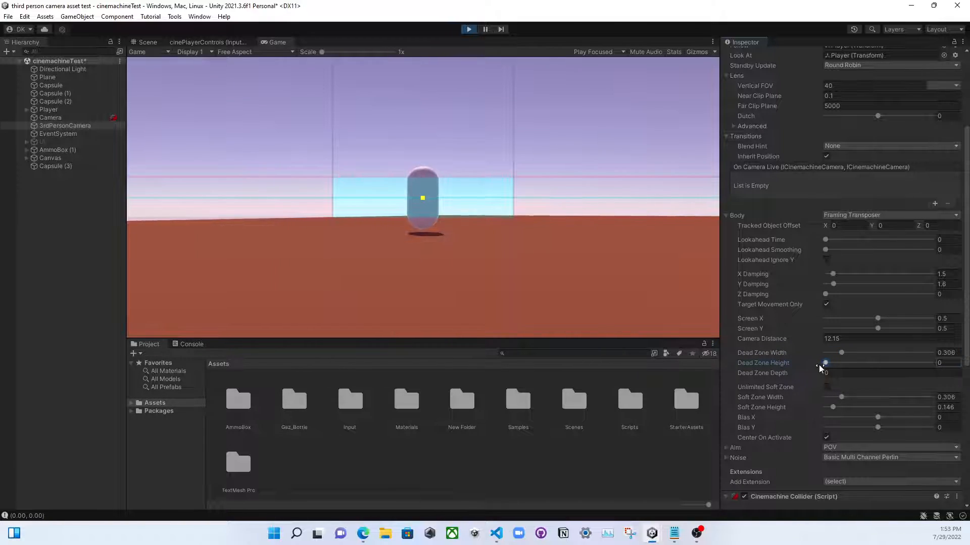
Move the player from side to side in the running scene to examine how the camera reacts within the dead zone.
left_click(583, 280)
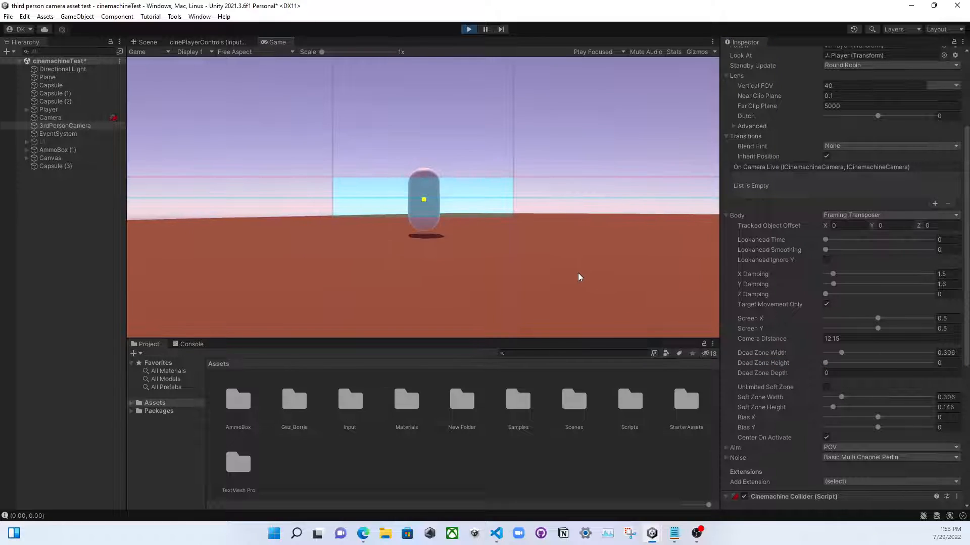
key("d")
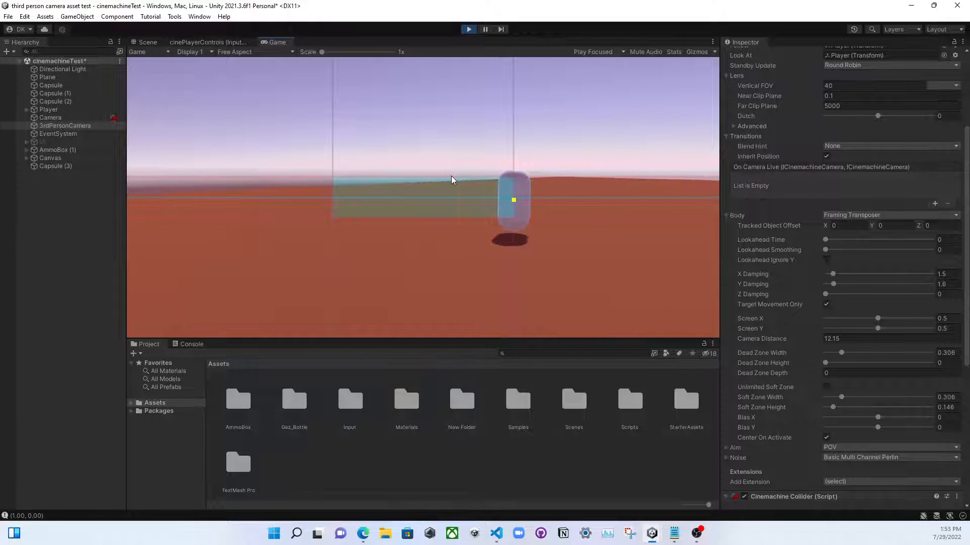
key("a")
key("d")
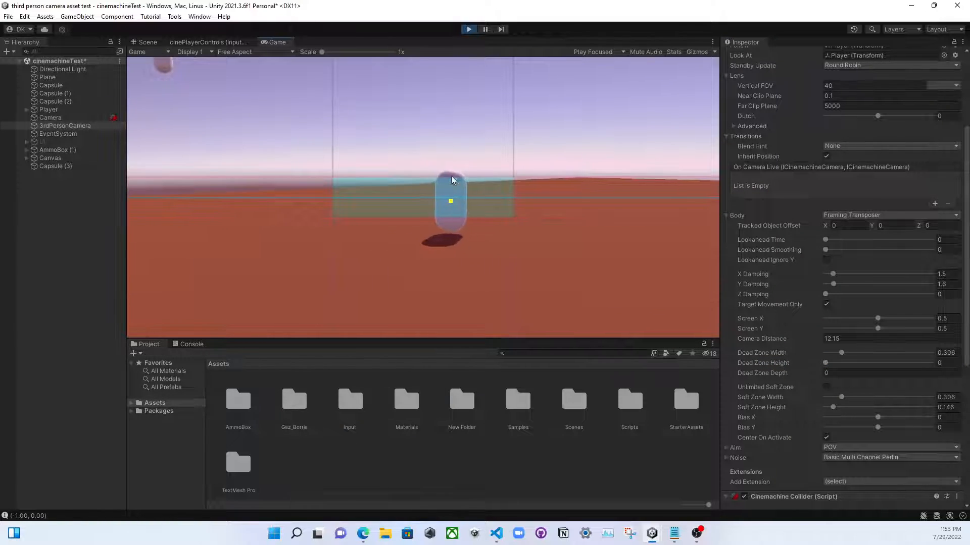
key("a")
key("d")
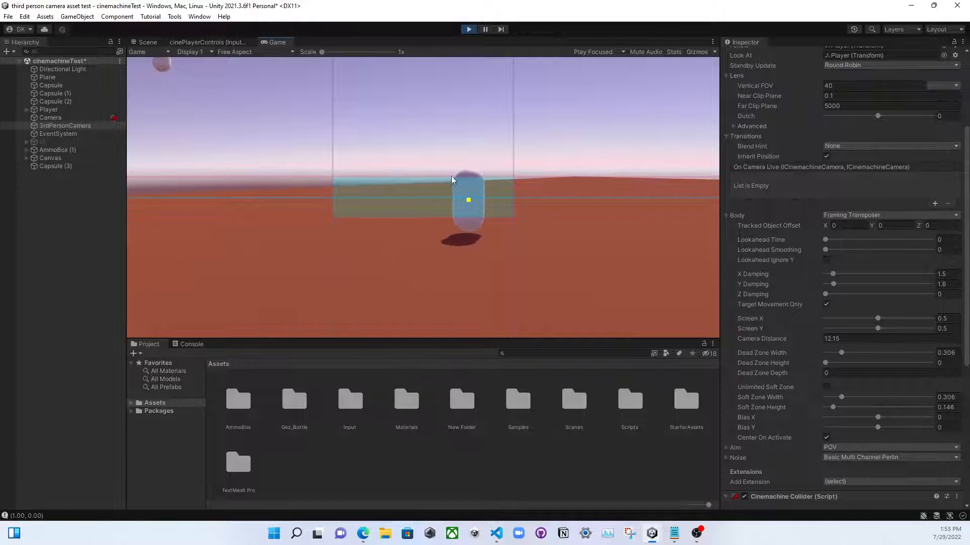
key("a")
key("d")
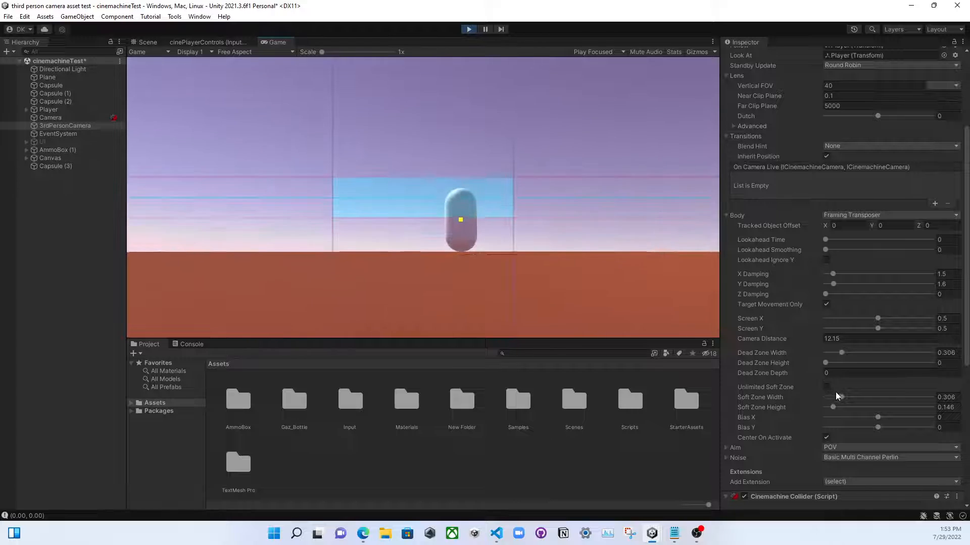
Set the Soft Zone Width to 0.538 and move the player sideways to test the wider soft zone.
mouse_move(837, 395)
left_mouse_down()
mouse_move(862, 401)
mouse_move(854, 402)
left_mouse_up()
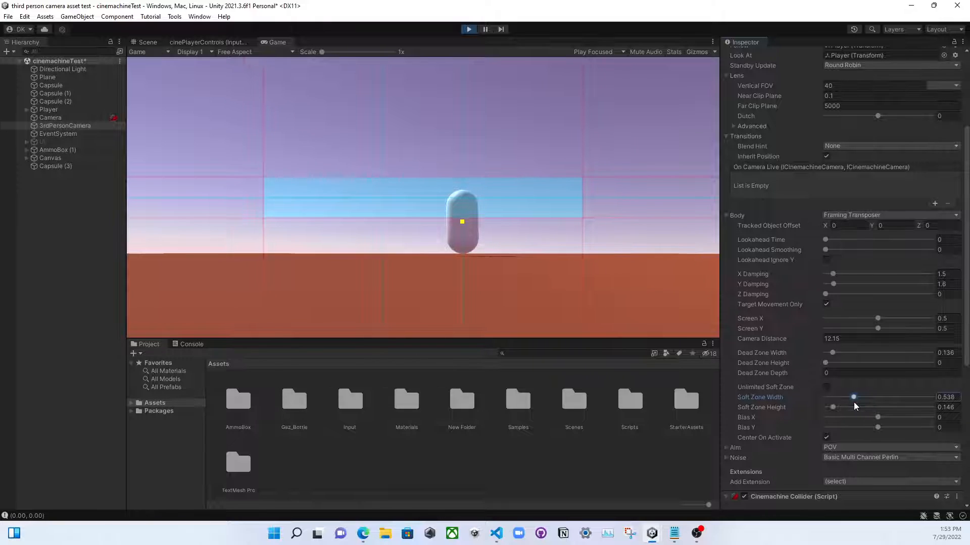
left_click(581, 155)
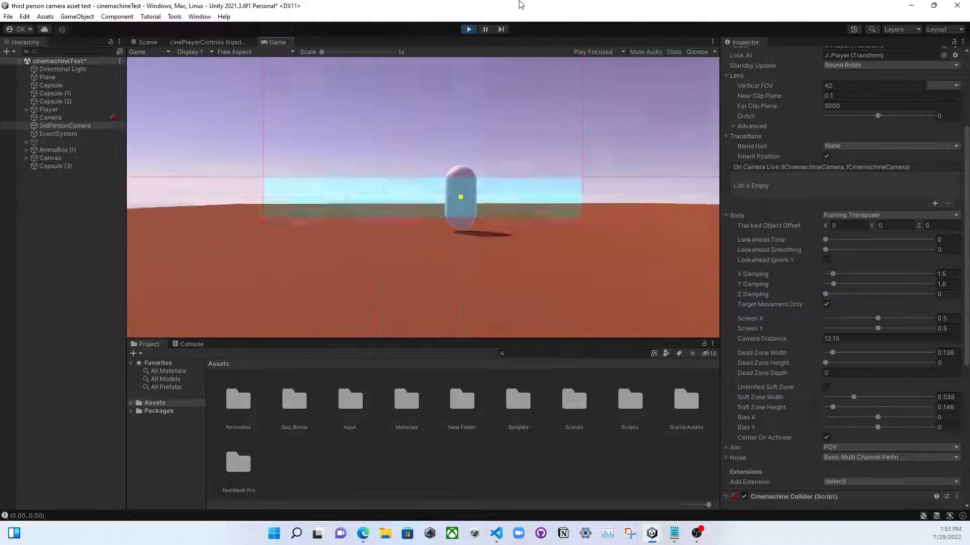
key("d")
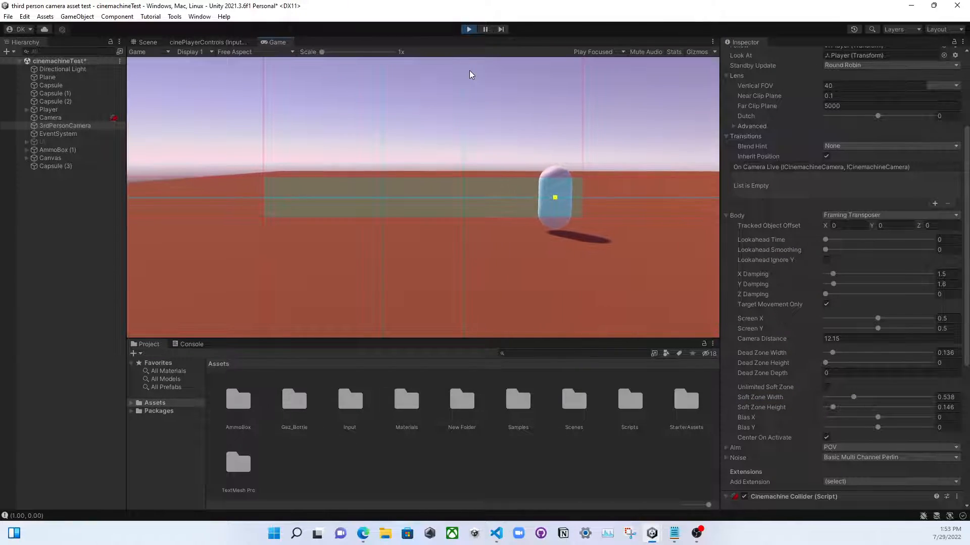
key("a")
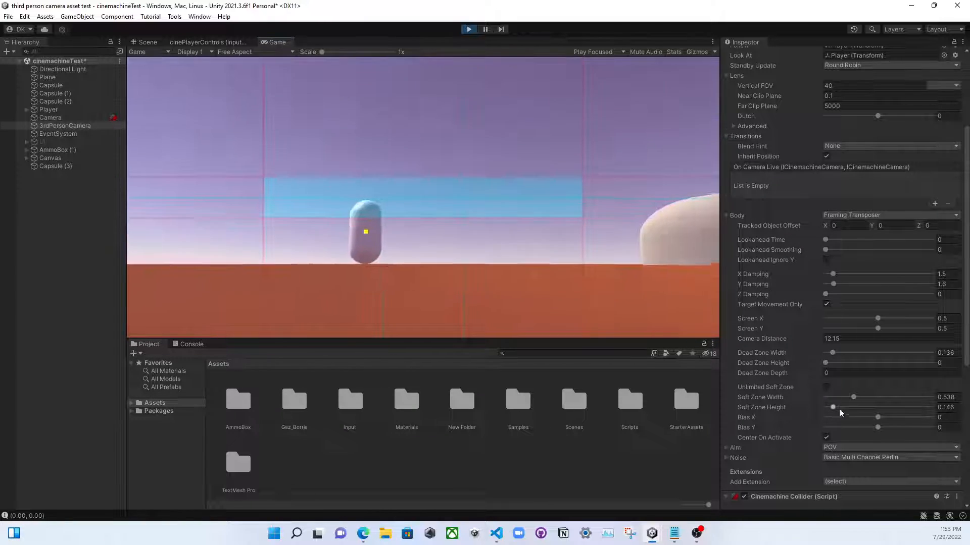
Reduce the Soft Zone Width and Soft Zone Height of 3rdPersonCamera to 0.
left_click_drag(853, 394, 829, 401)
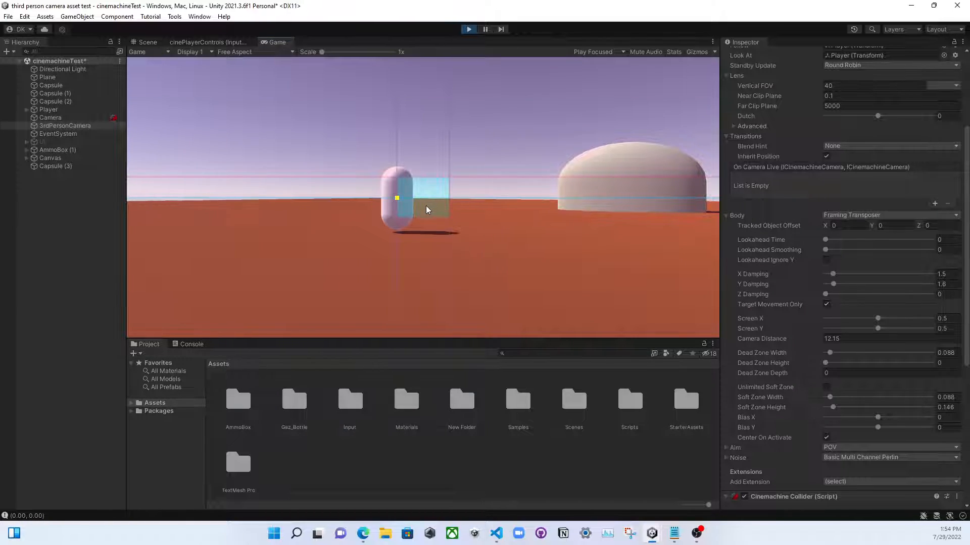
scroll(844, 368, "down", 4)
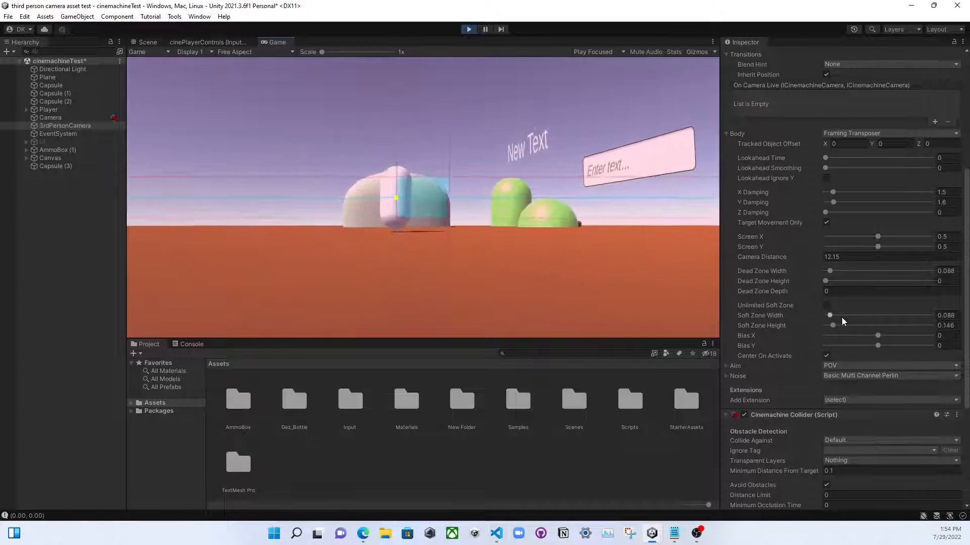
left_click_drag(833, 325, 811, 319)
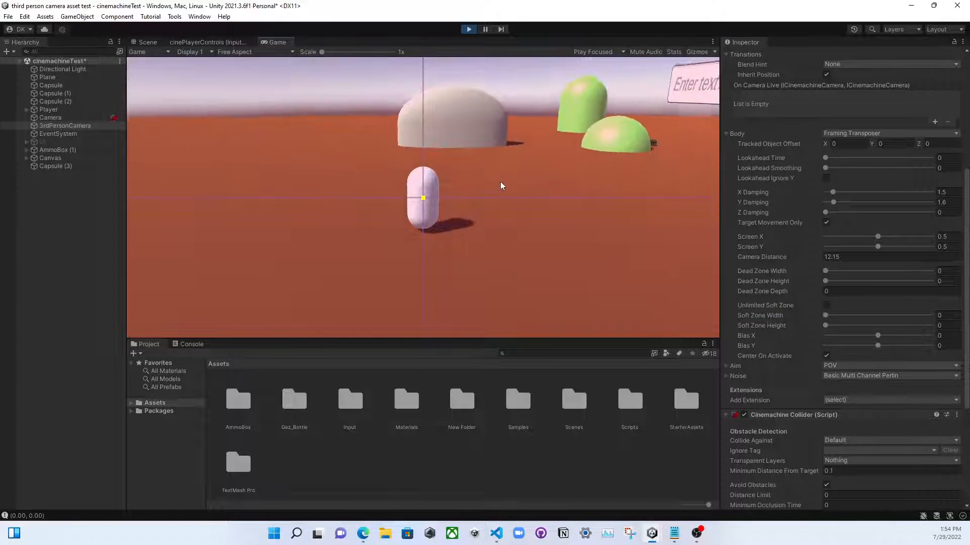
Set the Soft Zone Height of 3rdPersonCamera to 0.108 and move the player backward to test the vertical soft zone.
left_click_drag(825, 325, 831, 324)
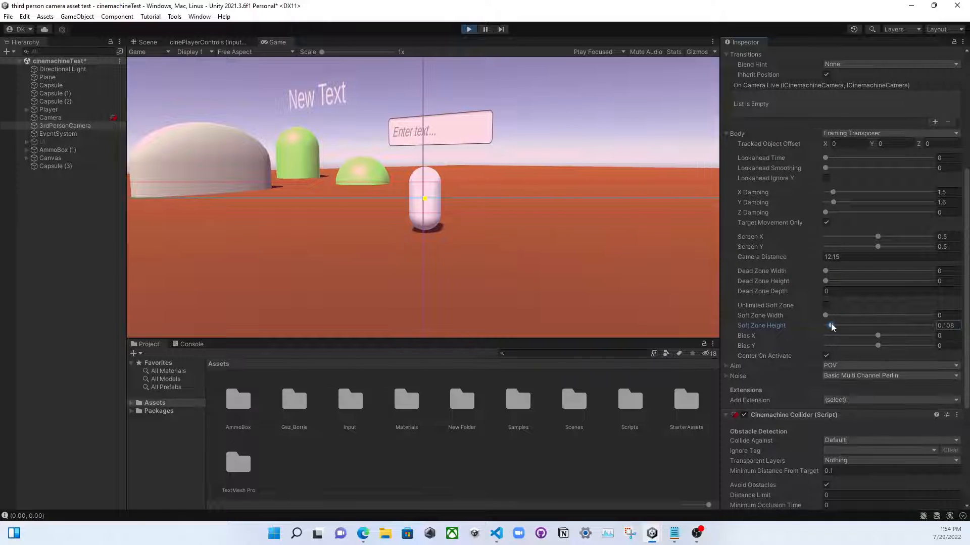
left_click(523, 230)
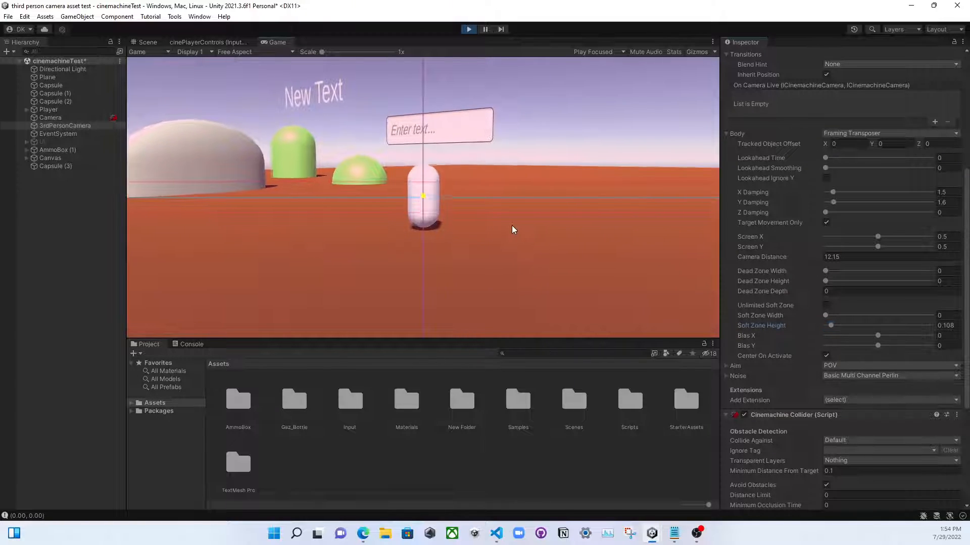
key("s")
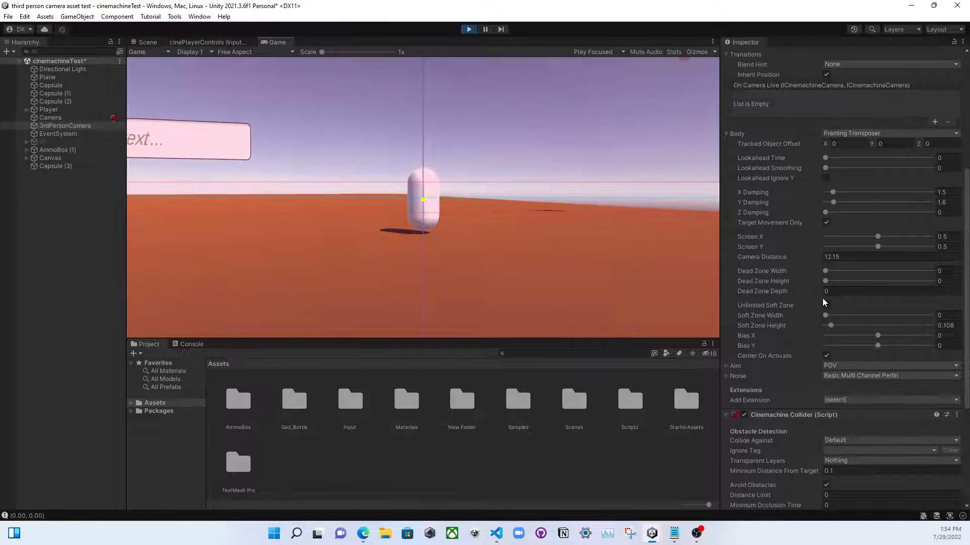
key("s")
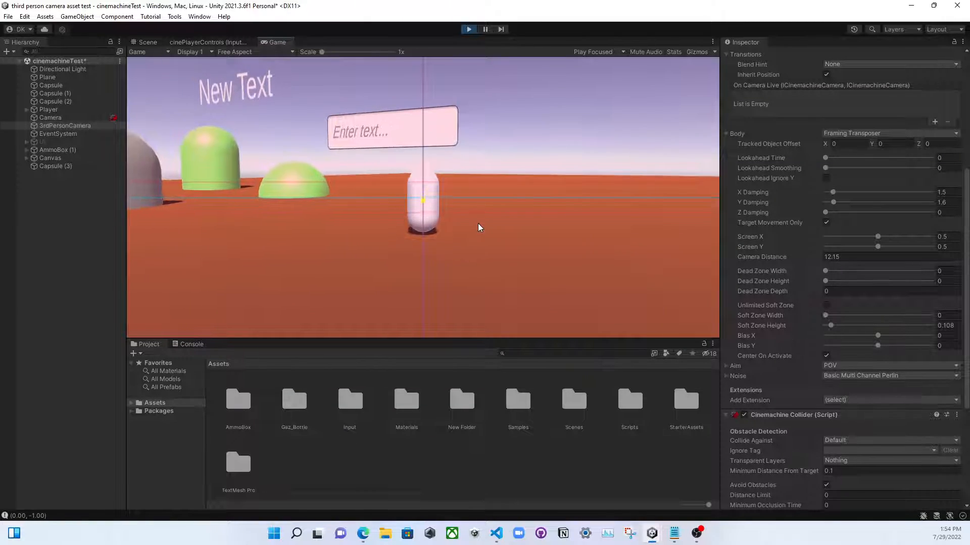
Set the Dead Zone Height to 0.318 with a Soft Zone Height of 0.509 and move the player to test it.
mouse_move(825, 281)
left_mouse_down()
mouse_move(850, 284)
mouse_move(842, 283)
left_mouse_up()
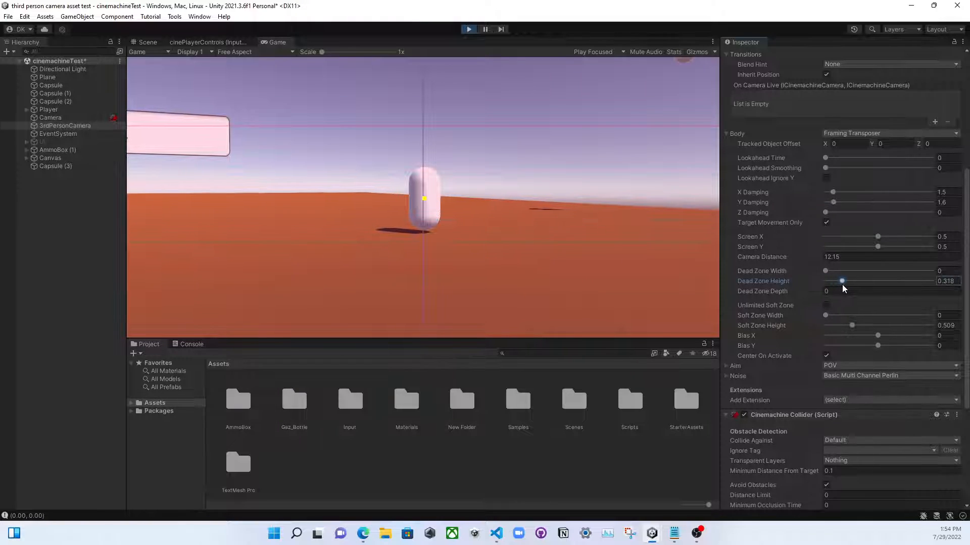
left_click(498, 207)
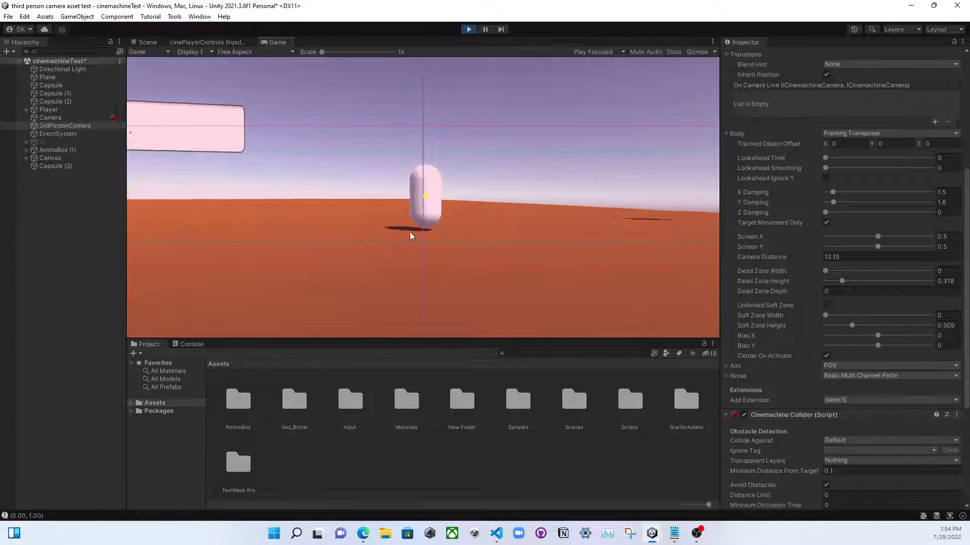
key("s")
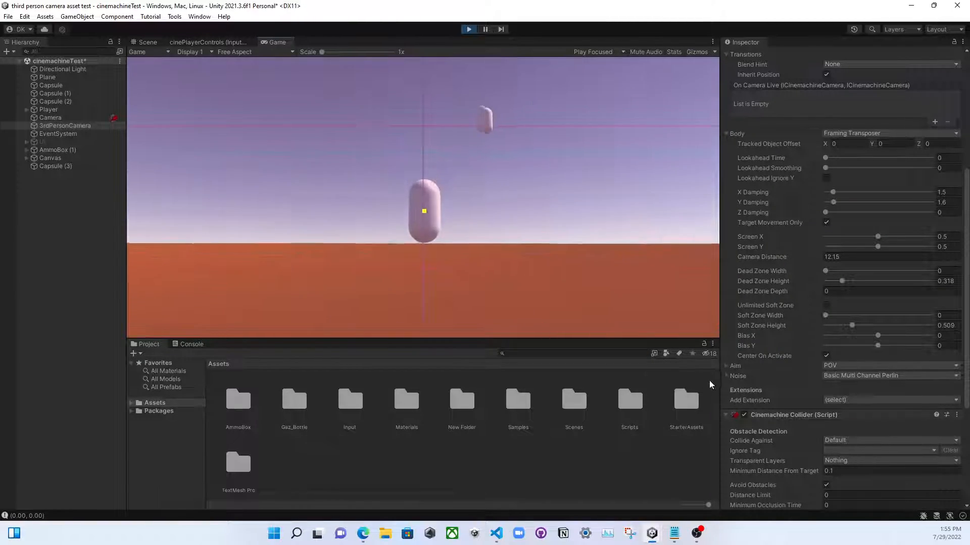
Set the Dead Zone Width of 3rdPersonCamera to 0.174 and lower the Soft Zone Height to 0.232.
left_click(842, 281)
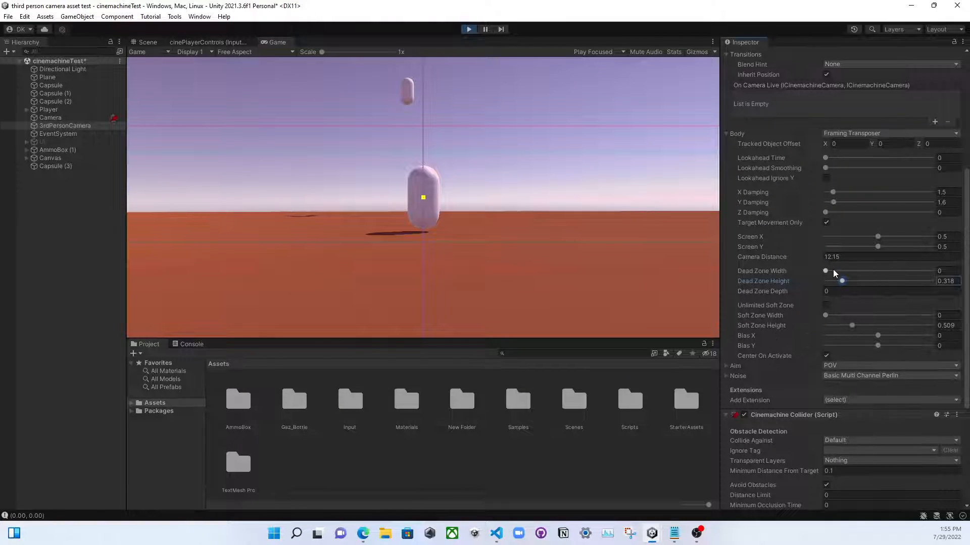
left_click_drag(828, 271, 834, 271)
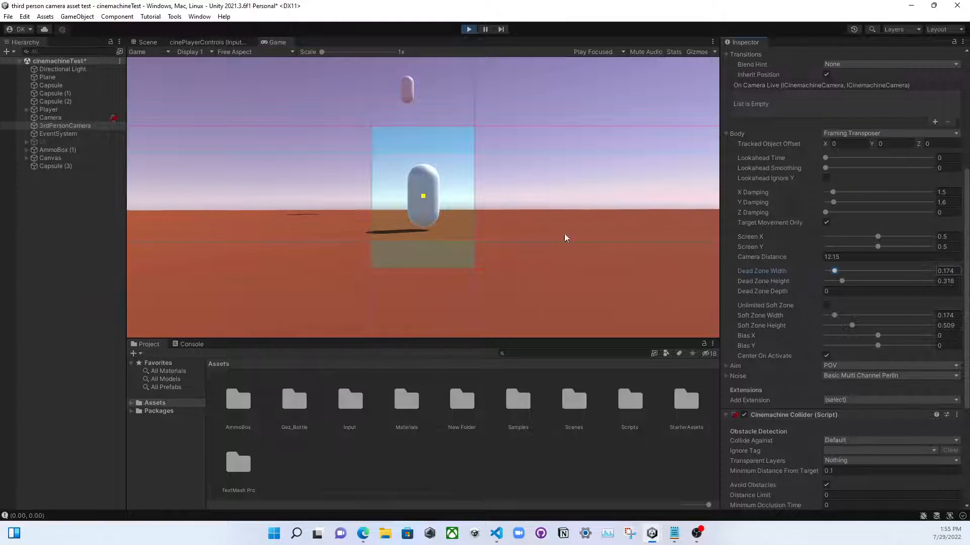
left_click(850, 326)
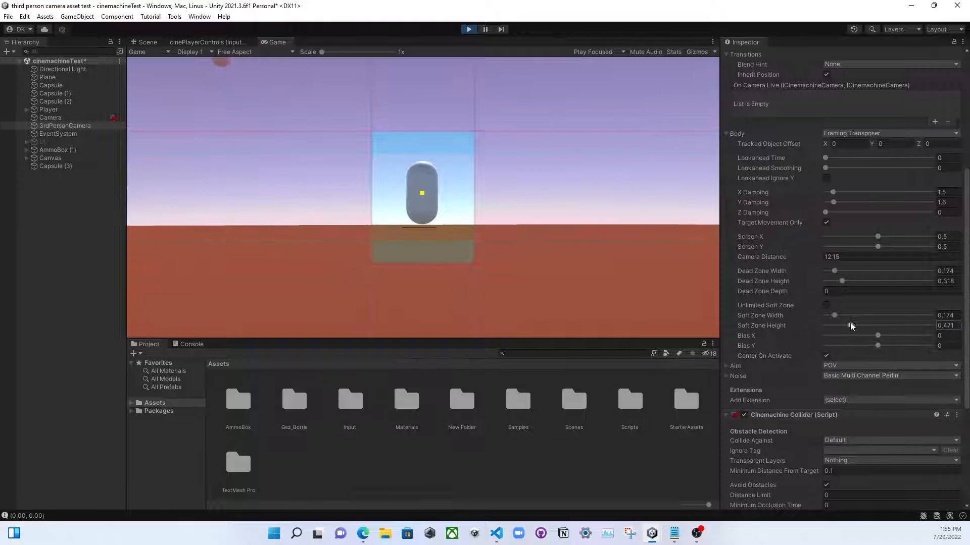
left_click_drag(850, 325, 838, 327)
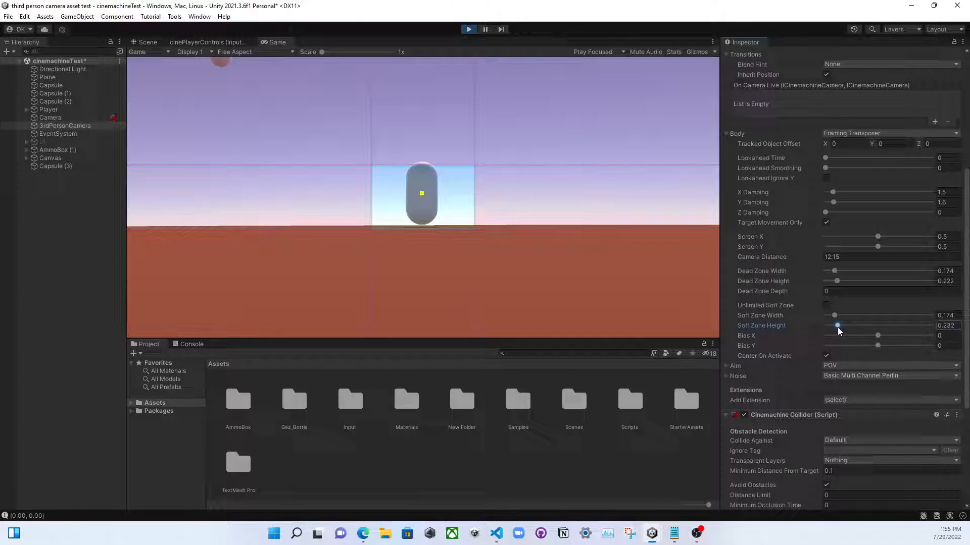
Move the player forward, backward and sideways in the running scene to examine how the camera reacts at the dead zone's edges.
left_click(205, 144)
key("w")
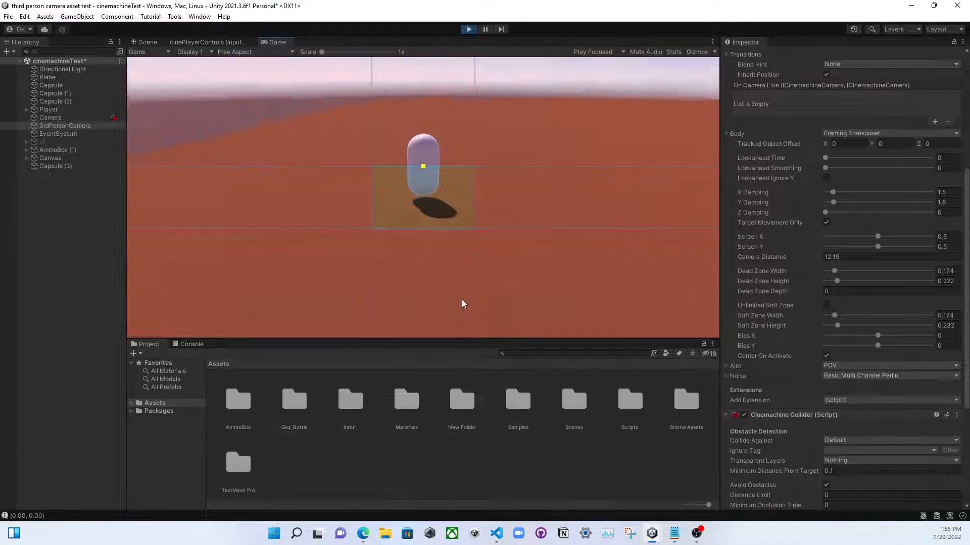
key("s")
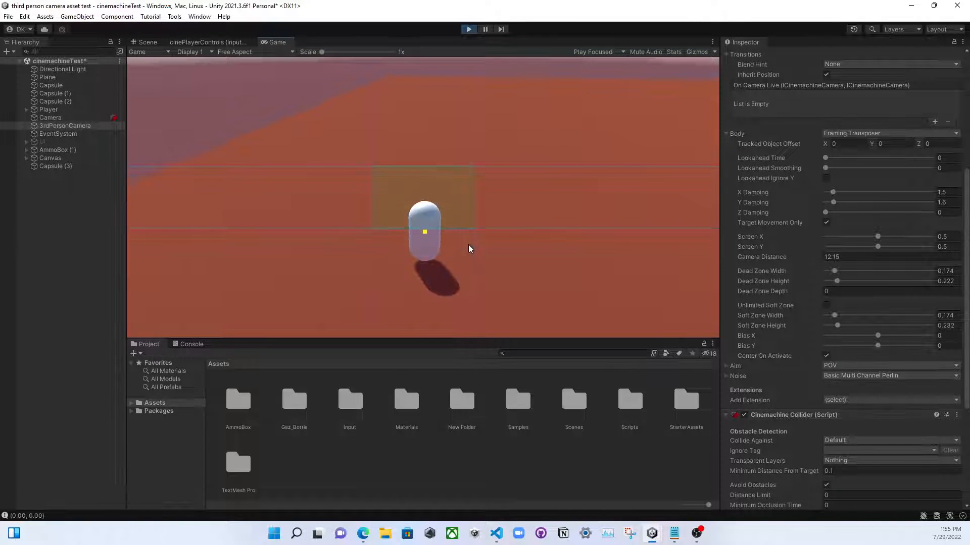
key("w")
key("s")
key("d")
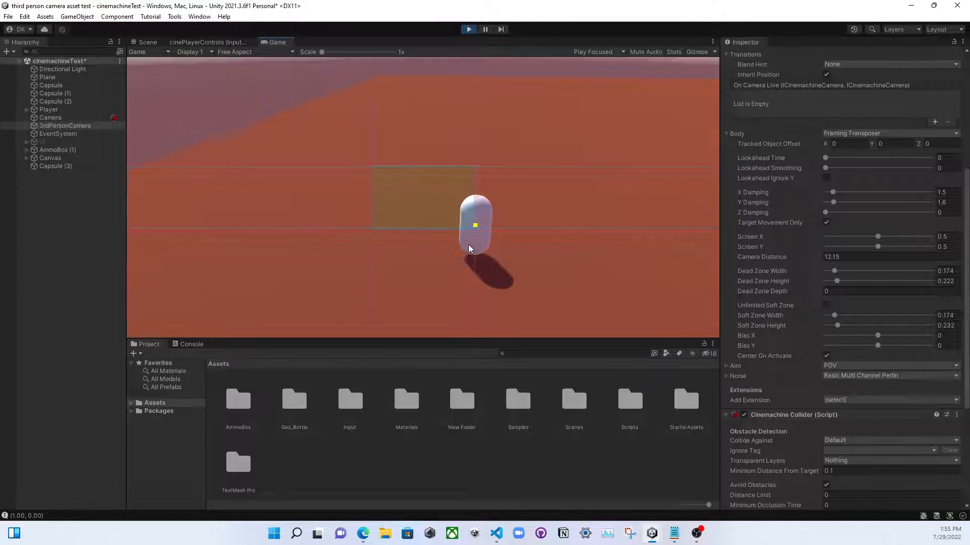
key("a")
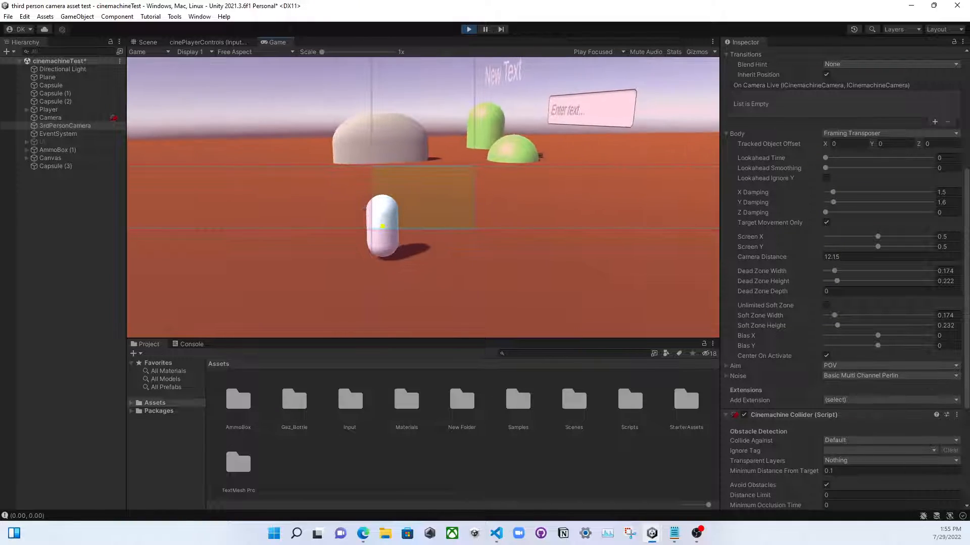
key("w")
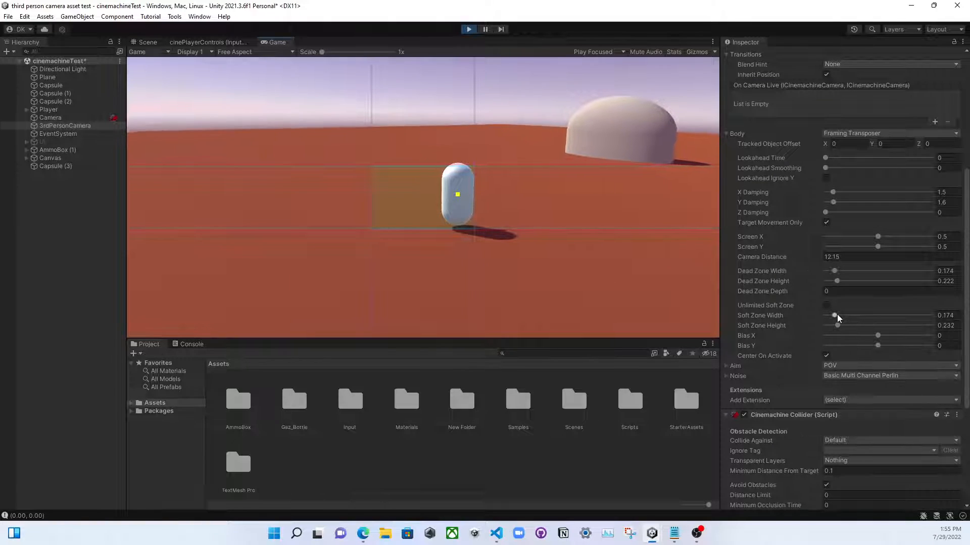
Reduce the Soft Zone Width and Dead Zone Height to 0 and move the player forward and backward to test the camera.
left_click_drag(836, 314, 816, 312)
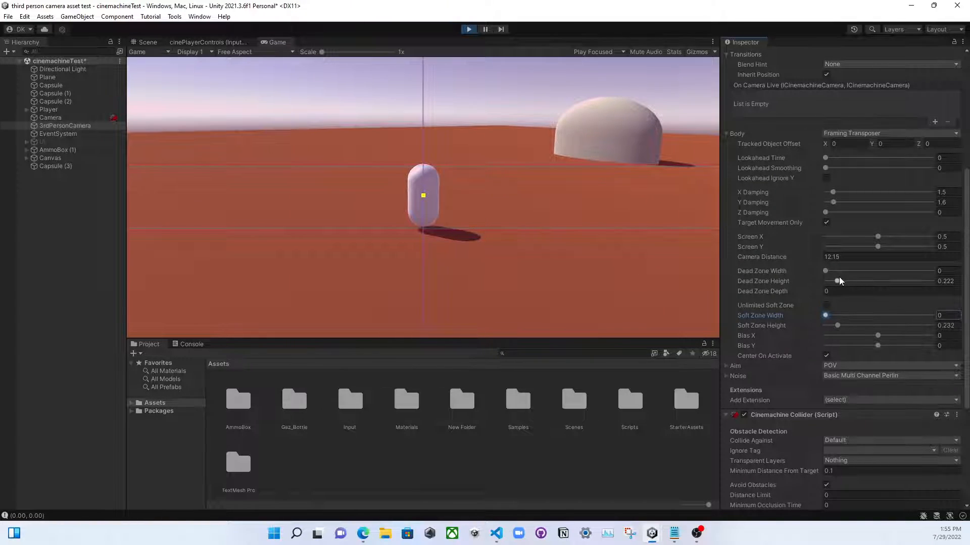
left_click_drag(838, 281, 822, 283)
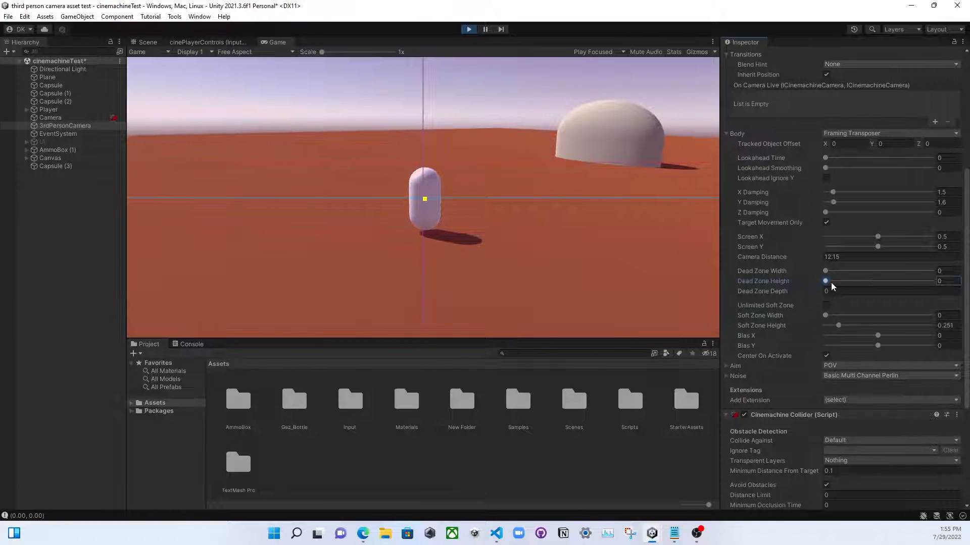
left_click(541, 246)
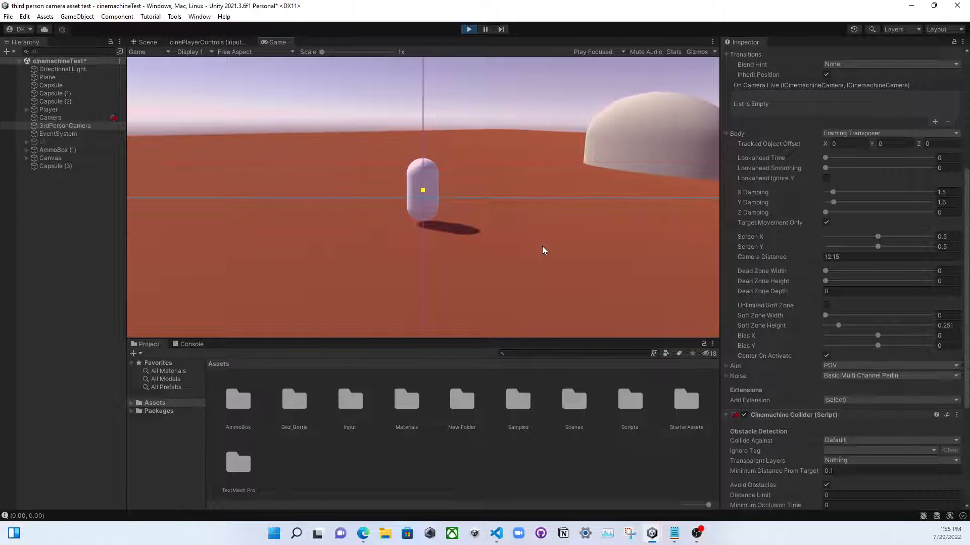
key("w")
key("w")
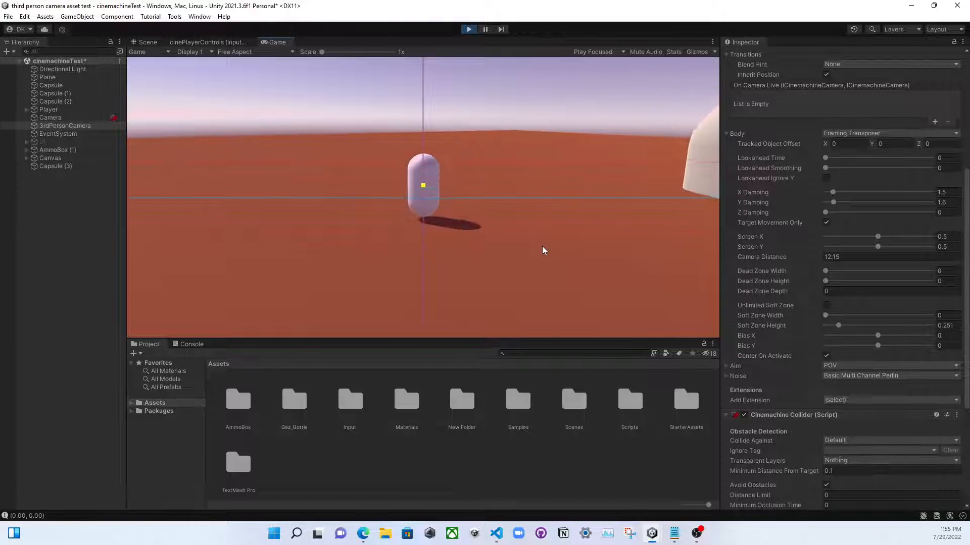
key("s")
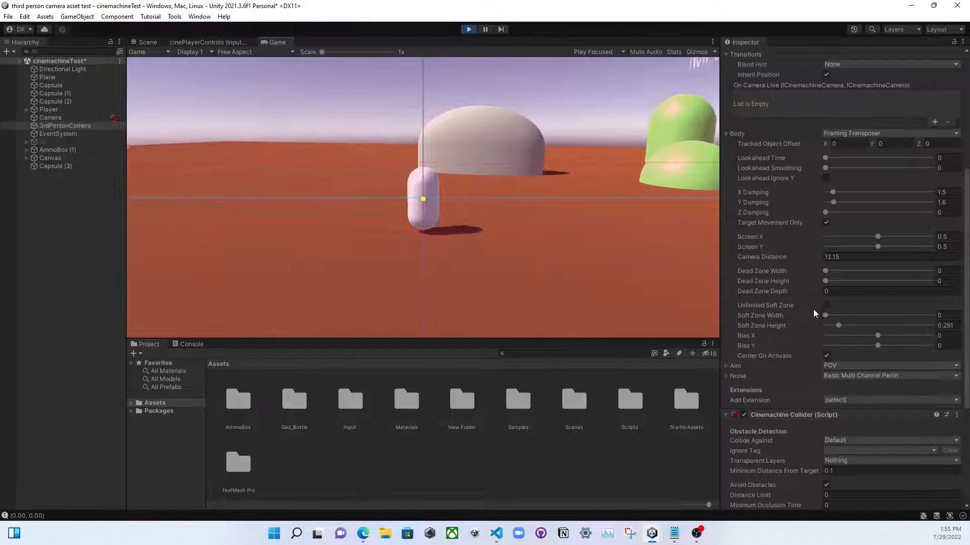
Set the Soft Zone Width to 0.105, testing it with sideways player movement before ending play mode.
left_click(825, 314)
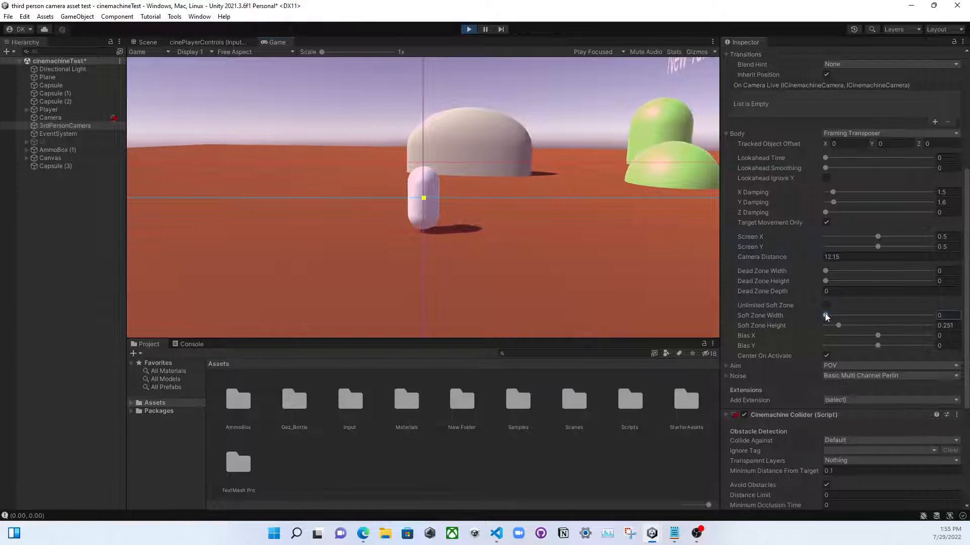
left_click_drag(825, 313, 830, 314)
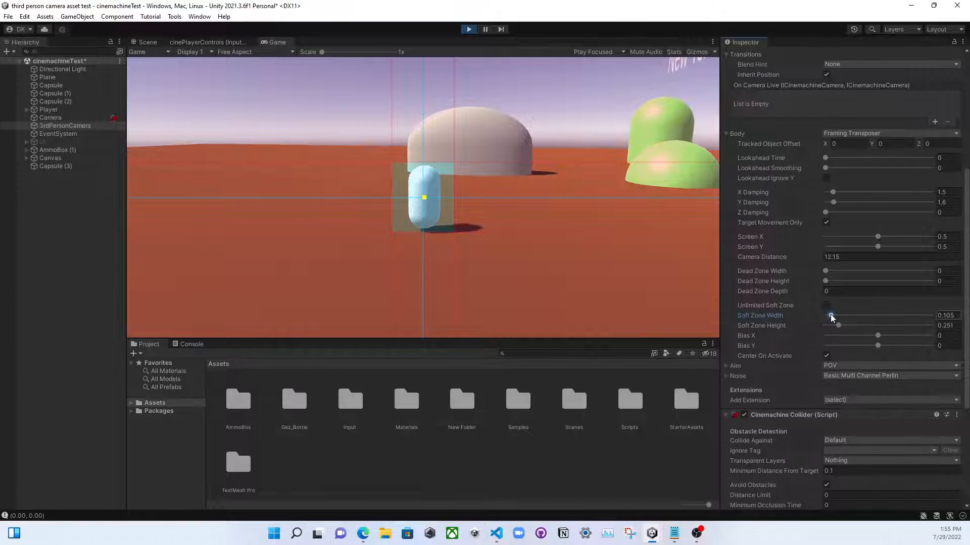
left_click(502, 234)
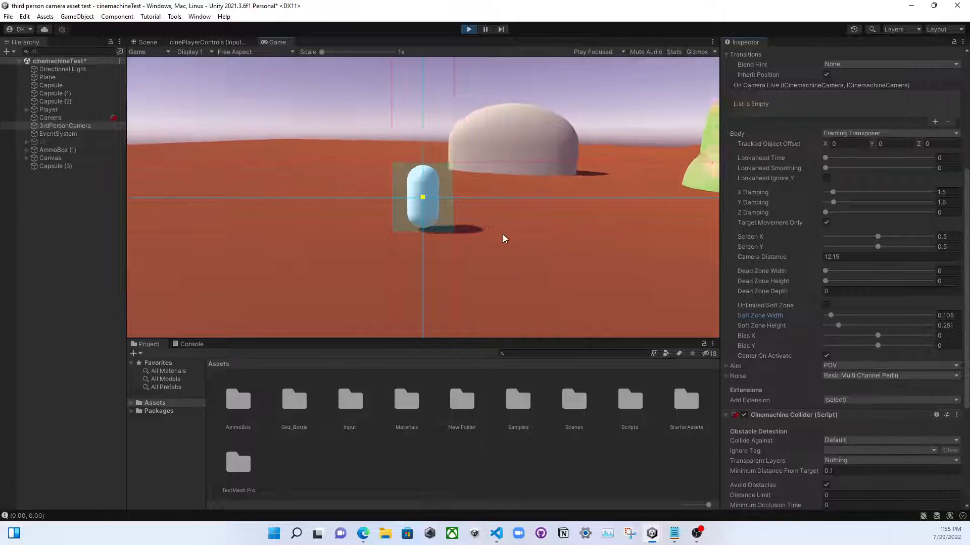
key("d")
key("d")
key("d")
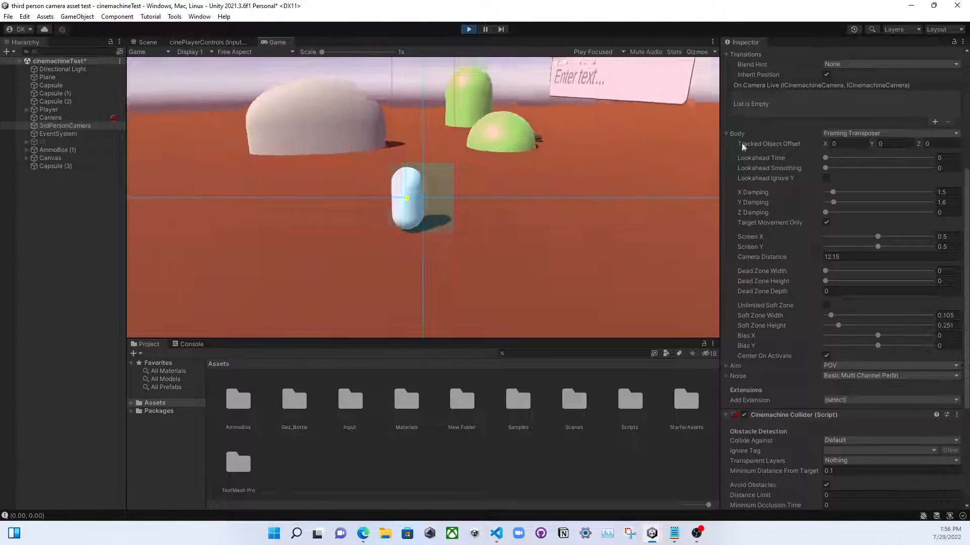
left_click(470, 28)
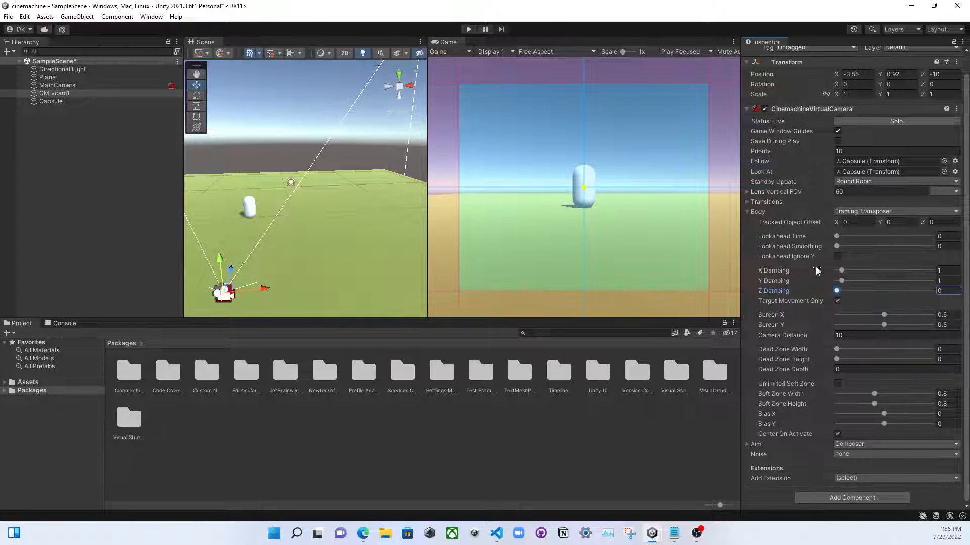
In the cinemachine project, set CM vcam1's X and Y Damping to 0 and its Z Damping to 1.4.
mouse_move(840, 271)
left_mouse_down()
mouse_move(829, 271)
mouse_move(831, 281)
left_mouse_up()
left_click(50, 93)
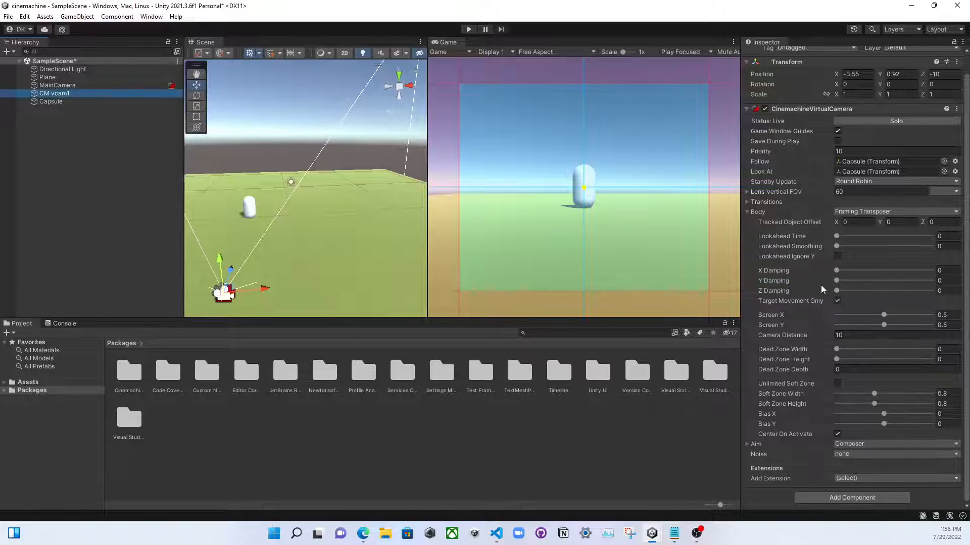
left_click_drag(835, 291, 837, 291)
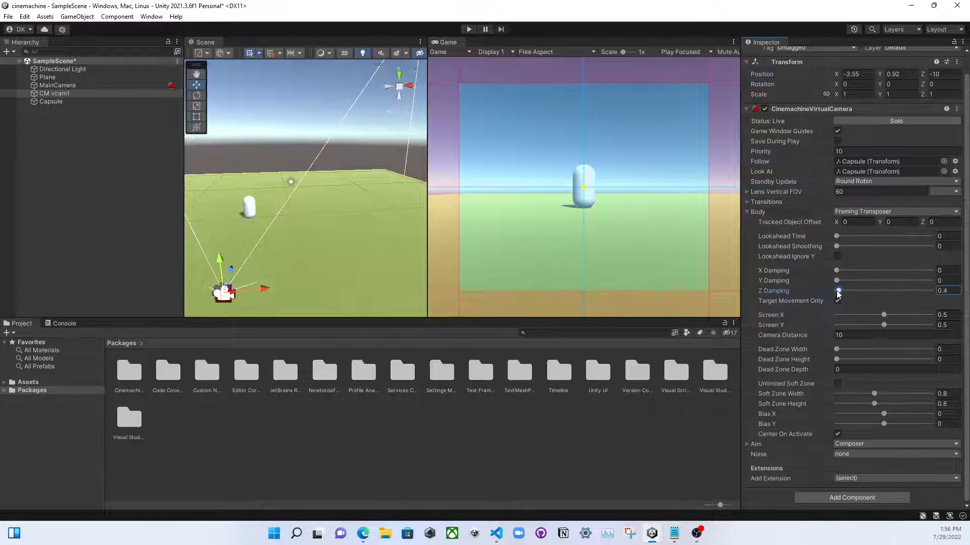
type("4.9")
mouse_move(834, 300)
left_mouse_down()
mouse_move(820, 299)
mouse_move(847, 299)
left_mouse_up()
Set CM vcam1's Camera Distance to 10.2 and reduce its soft zone to a width of 0.24 and a height of 0.08.
left_click(864, 334)
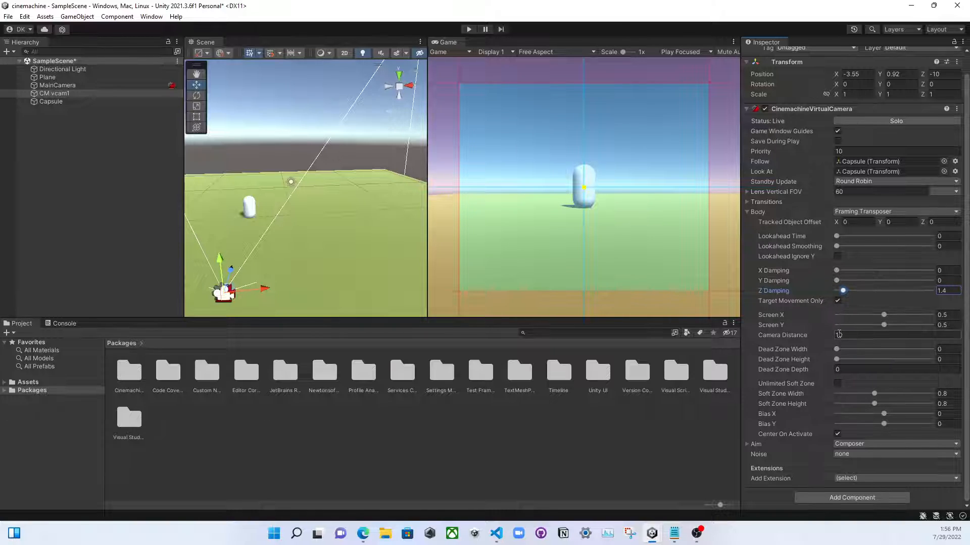
type("12.04")
left_click_drag(865, 332, 838, 336)
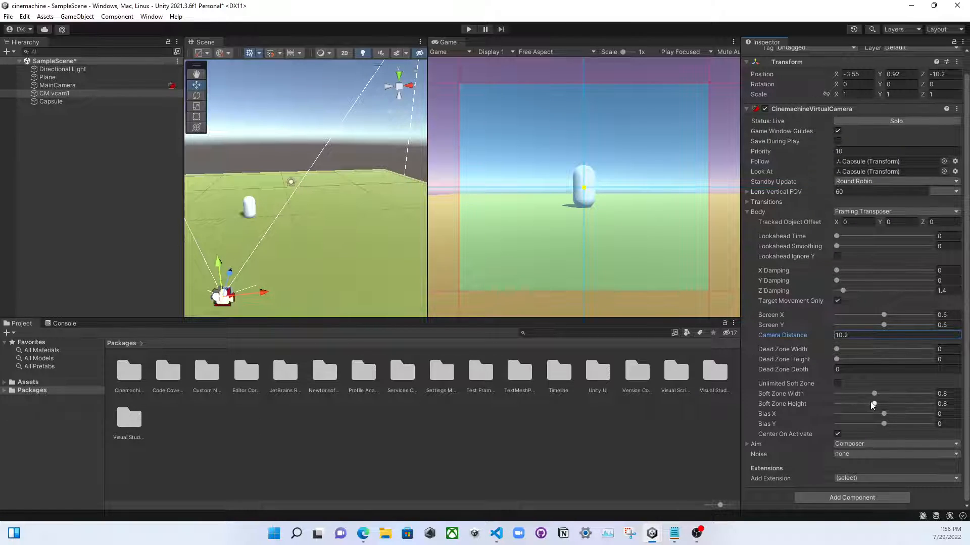
left_click_drag(870, 402, 847, 394)
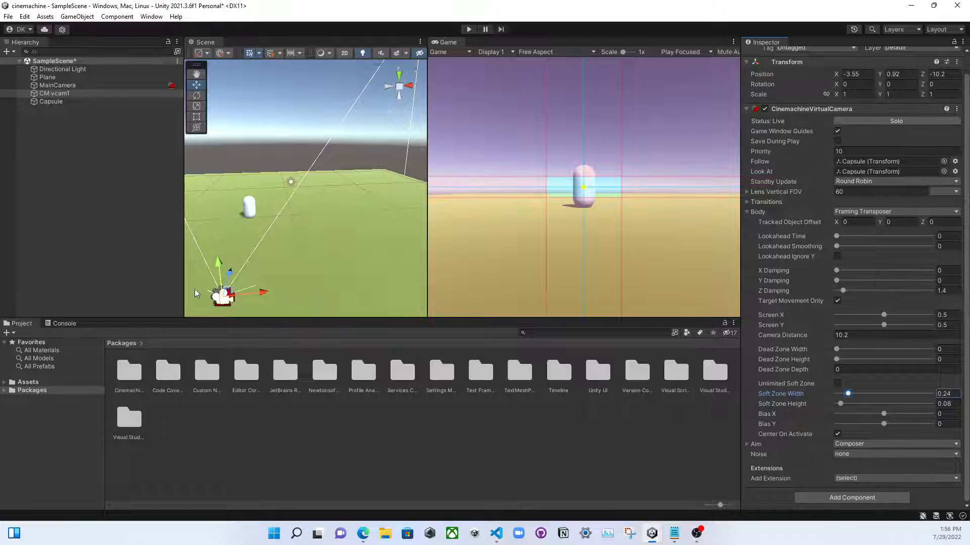
Raise the capsule to a Y position of 1.62, try a slight sideways move, and undo that sideways move.
left_click(249, 204)
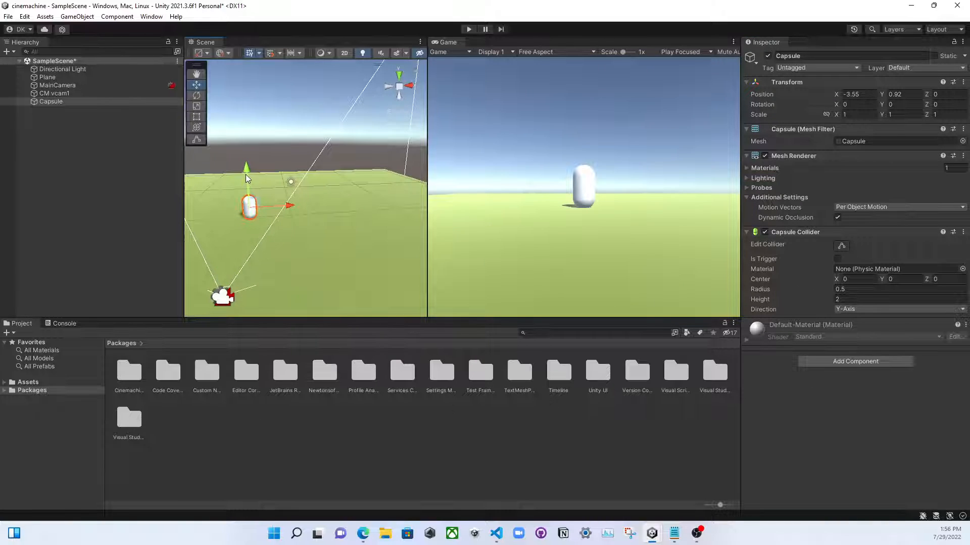
left_click(86, 92)
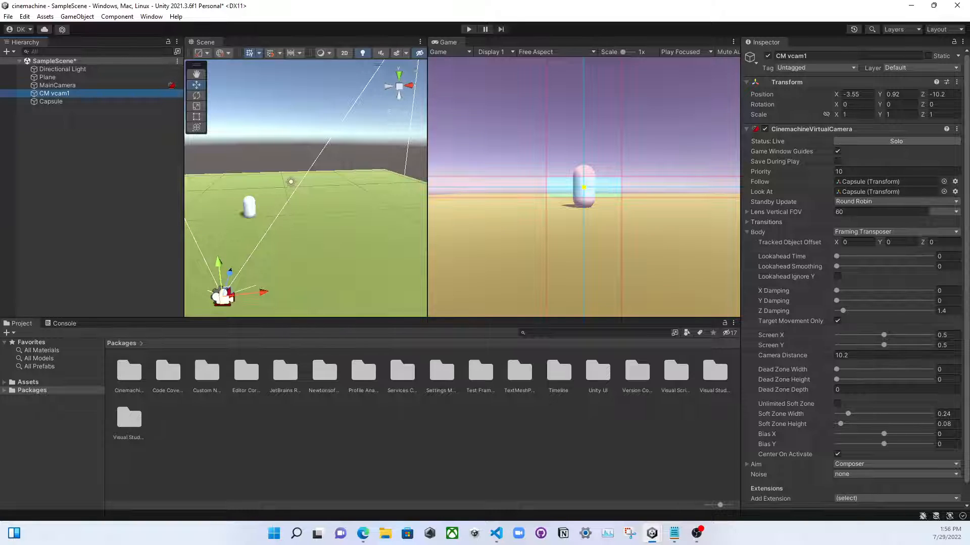
scroll(303, 245, "down", 3)
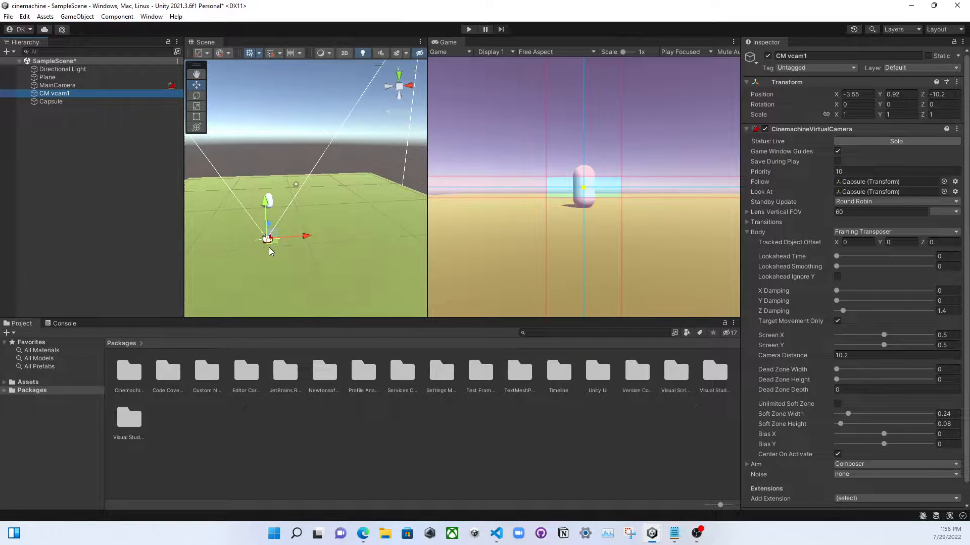
scroll(269, 247, "up", 2)
left_click(258, 203)
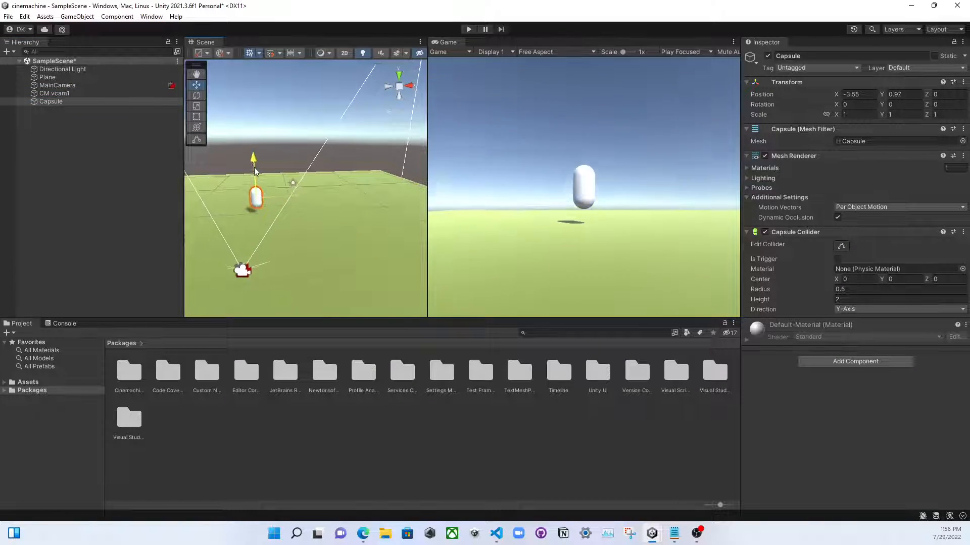
left_click_drag(255, 172, 223, 169)
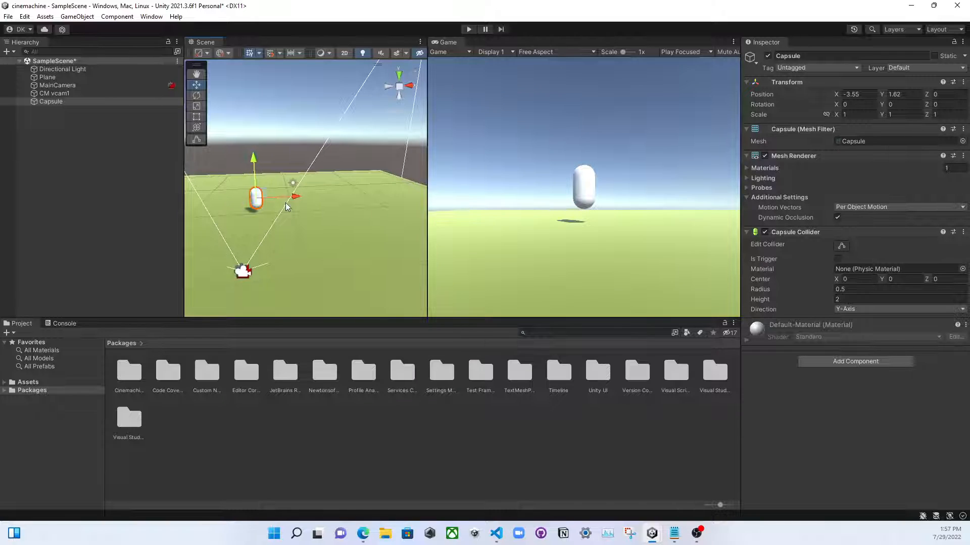
mouse_move(289, 198)
left_mouse_down()
mouse_move(323, 199)
mouse_move(244, 198)
mouse_move(295, 200)
mouse_move(283, 202)
left_mouse_up()
key("ctrl+z")
left_click(44, 176)
left_click(256, 200)
Collapse CM vcam1's Body settings and change its Aim algorithm from Composer to POV.
left_click(54, 94)
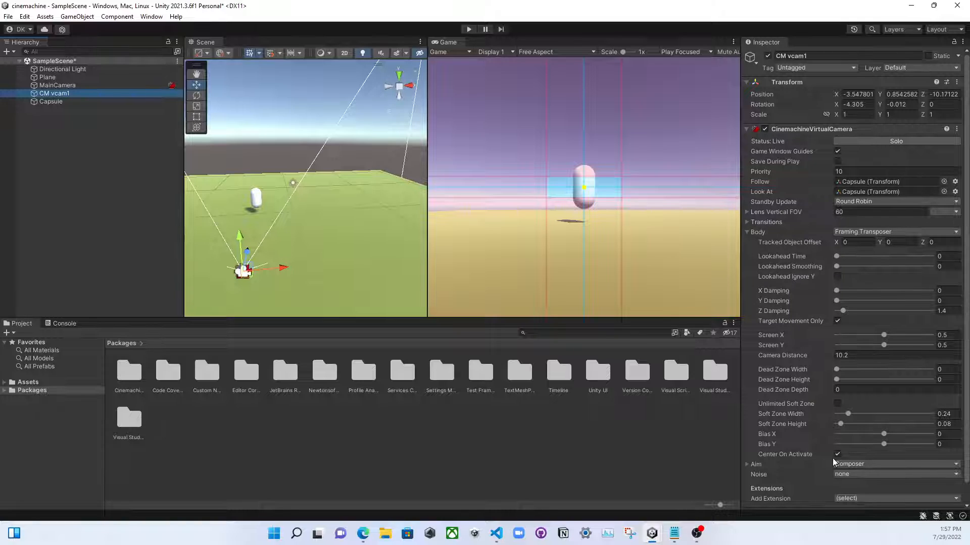
scroll(829, 455, "down", 2)
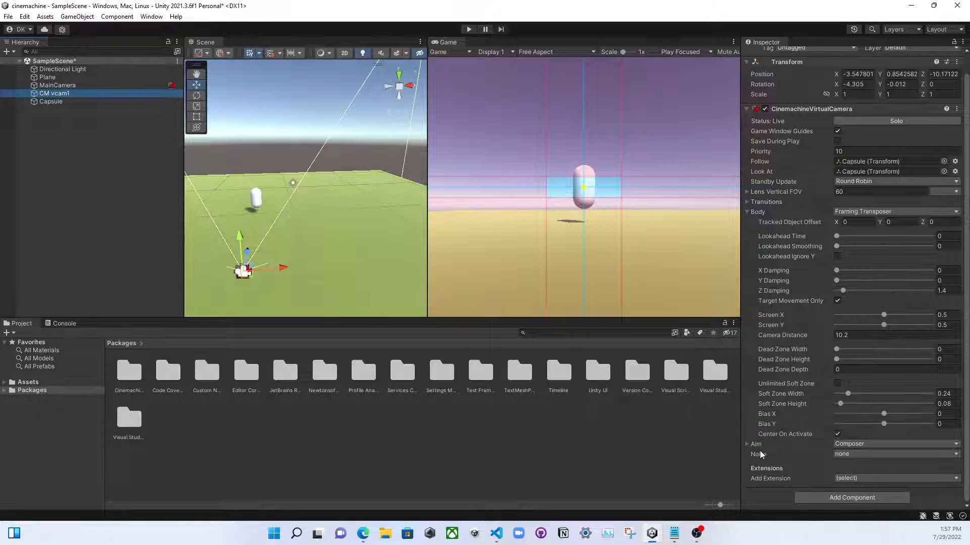
left_click(844, 445)
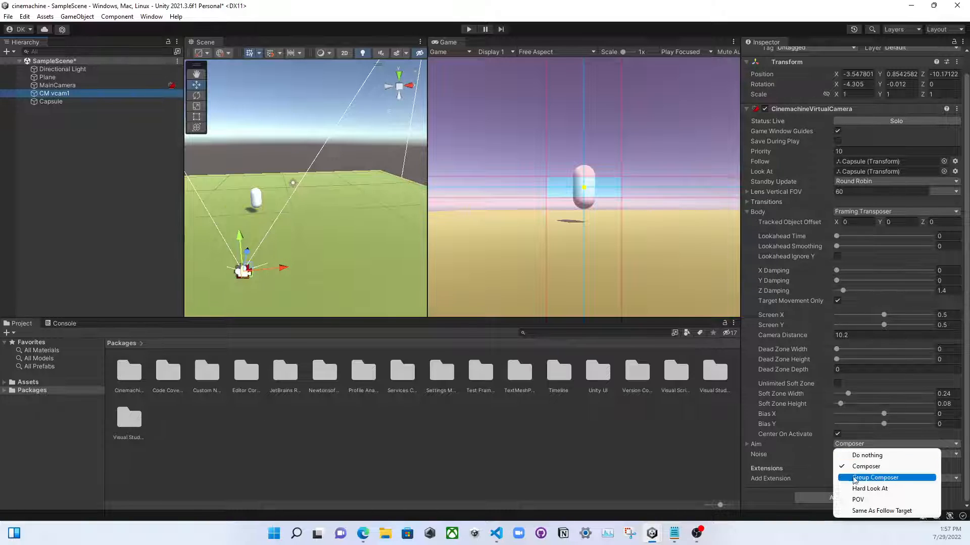
left_click(775, 448)
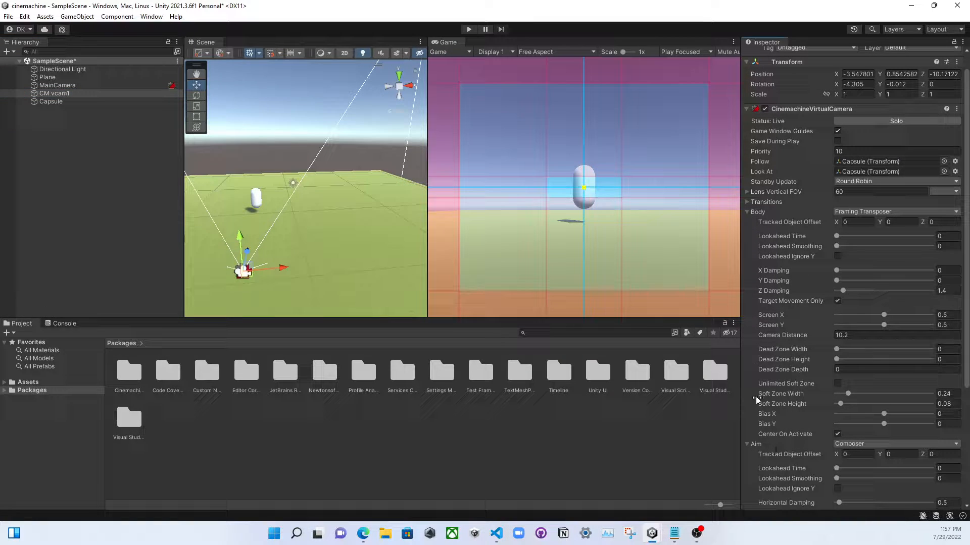
left_click(746, 212)
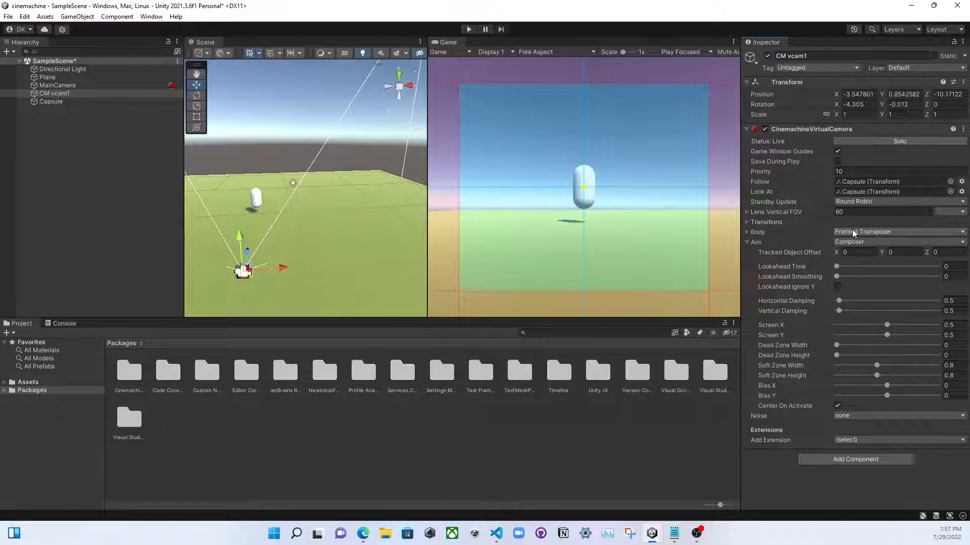
left_click(861, 242)
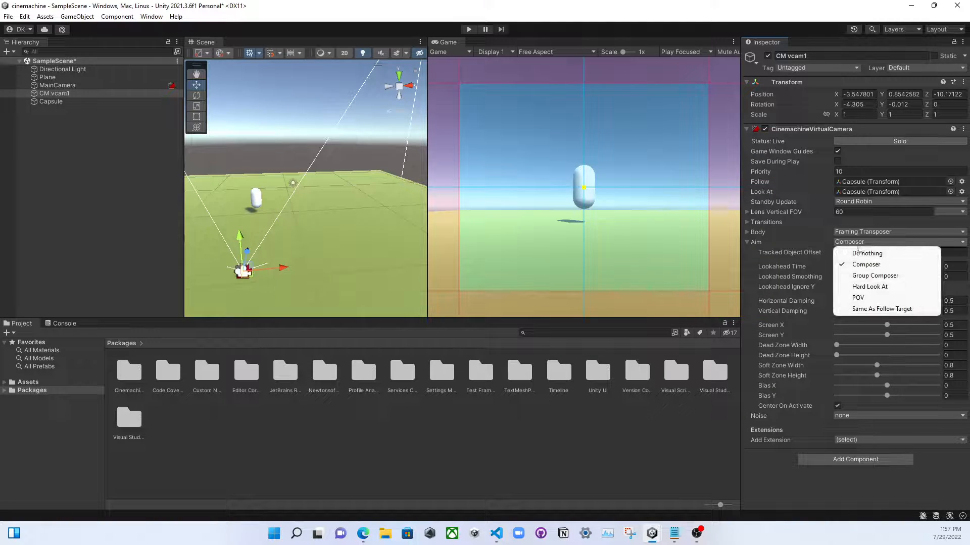
left_click(857, 297)
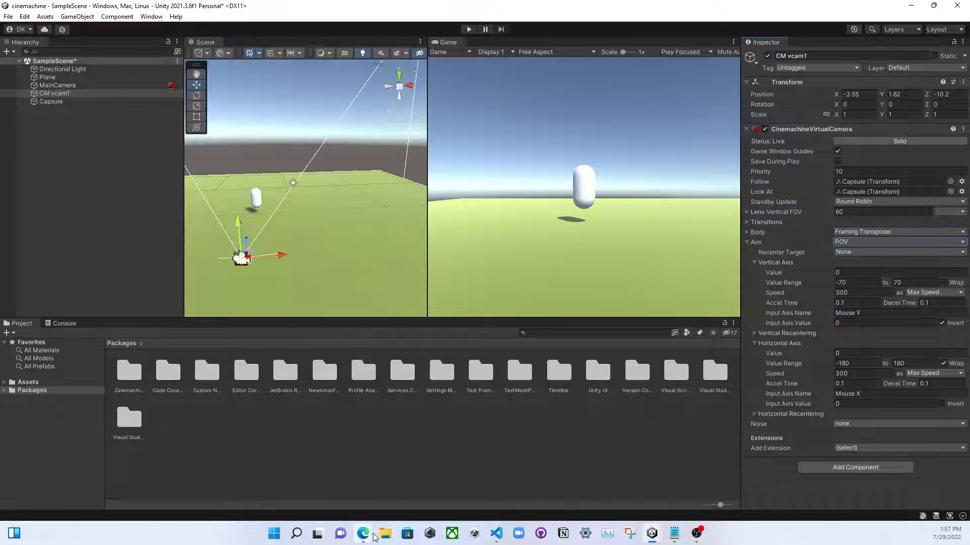
Switch to the Cinemachine overview documentation in the browser and review the descriptions of the Aim and Body algorithms.
mouse_move(363, 534)
left_click(437, 483)
scroll(404, 364, "down", 10)
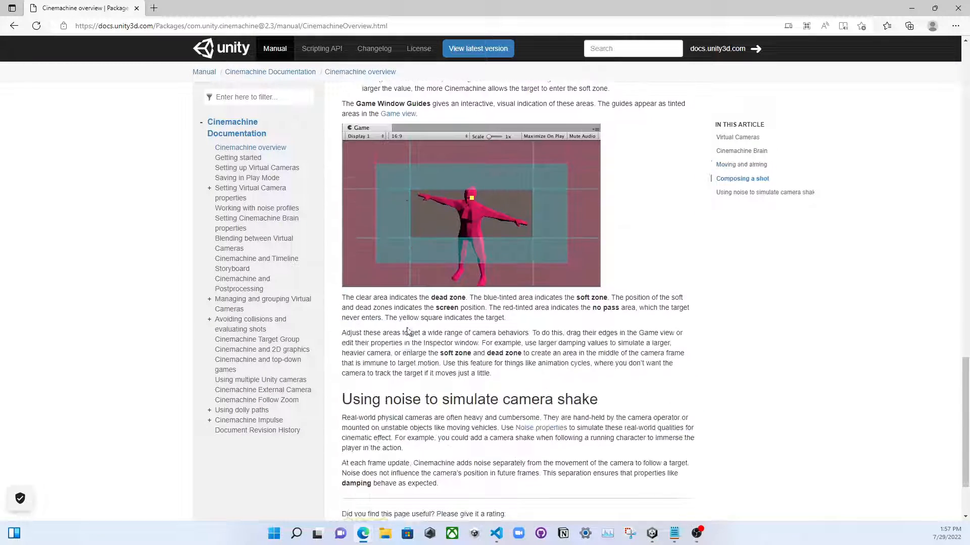
scroll(398, 345, "up", 11)
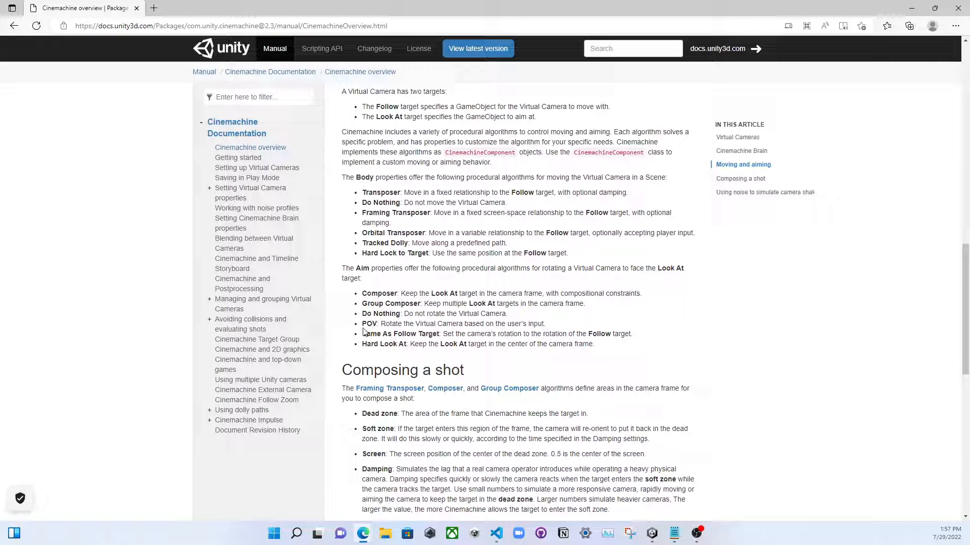
left_click_drag(364, 327, 596, 350)
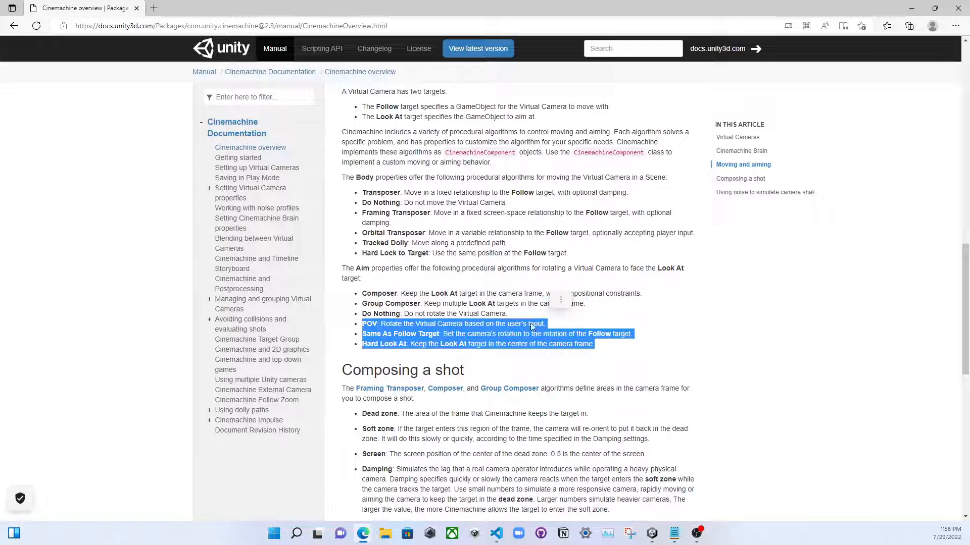
left_click_drag(396, 177, 392, 223)
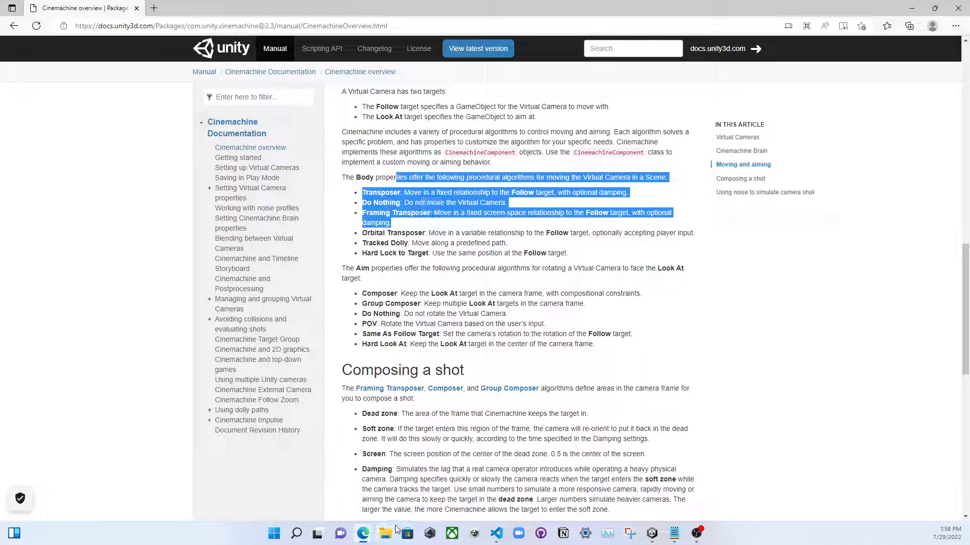
Switch back to the cinemachine project in Unity, move the third-person project's window out of the way, and maximize the cinemachine window.
mouse_move(651, 533)
left_click(619, 485)
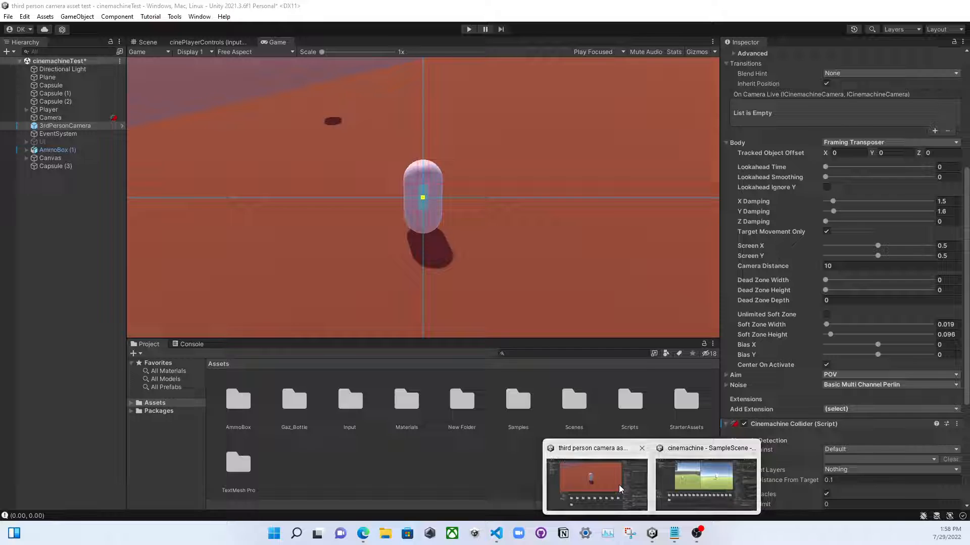
left_click(694, 478)
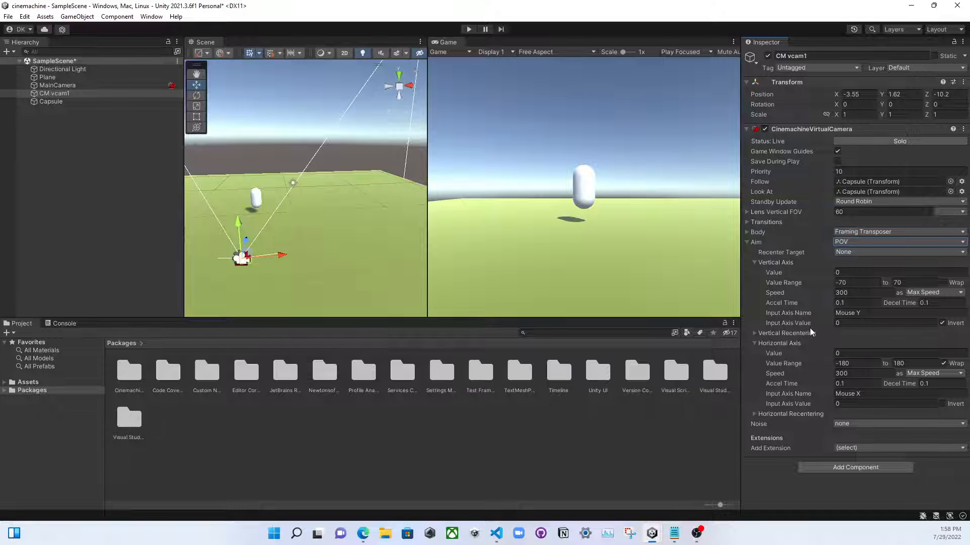
mouse_move(803, 323)
left_click_drag(696, 5, 434, 59)
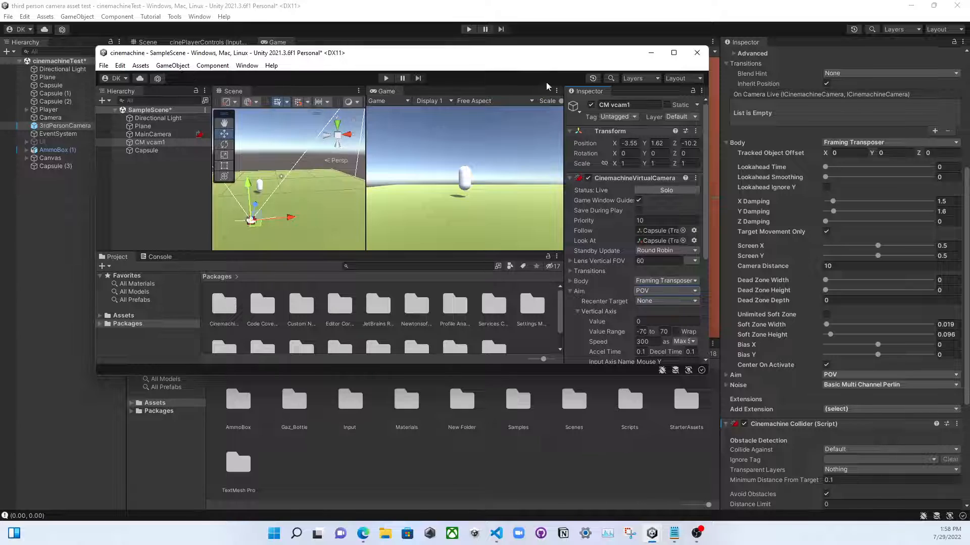
left_click_drag(638, 6, 969, 121)
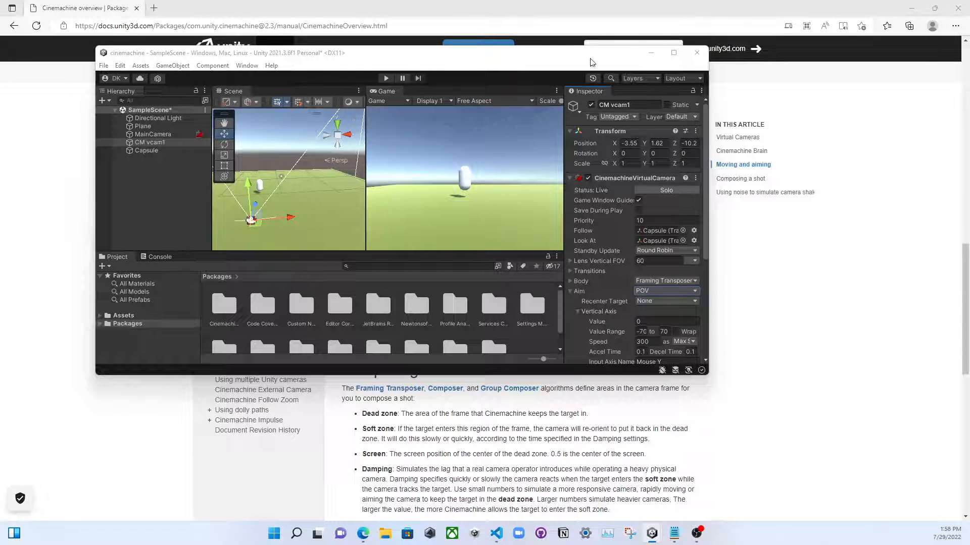
left_click(590, 59)
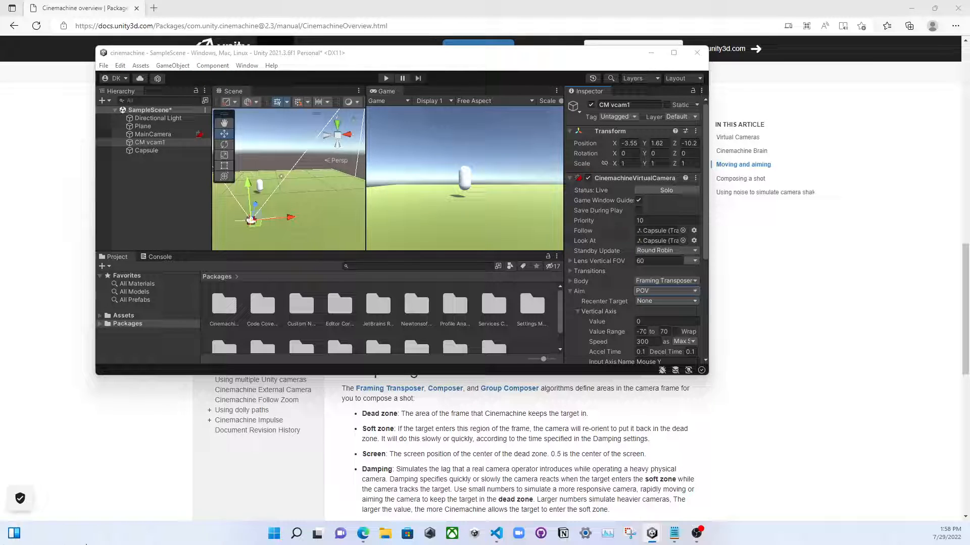
left_click_drag(288, 54, 367, 0)
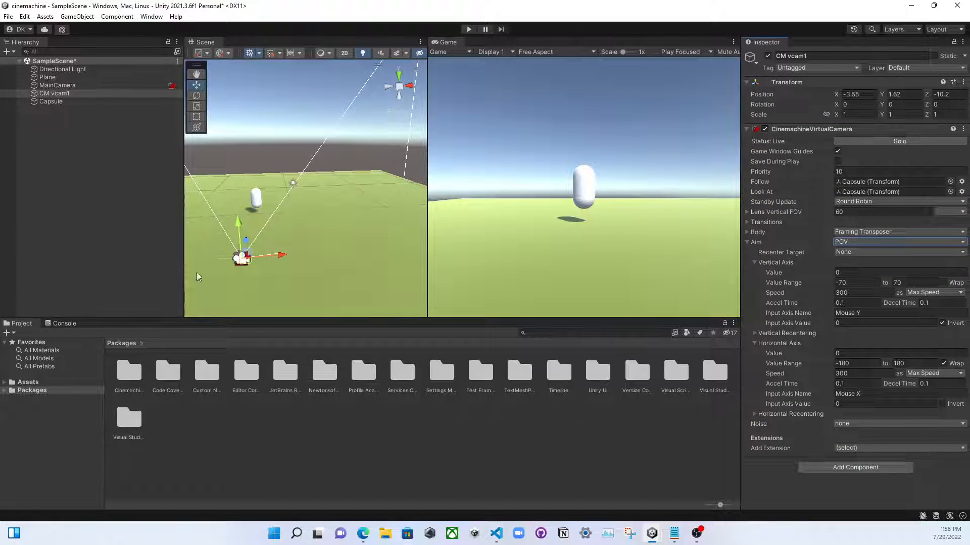
Install the Input System package from the Unity Registry and save the changes to SampleScene.
left_click(62, 99)
left_click(56, 93)
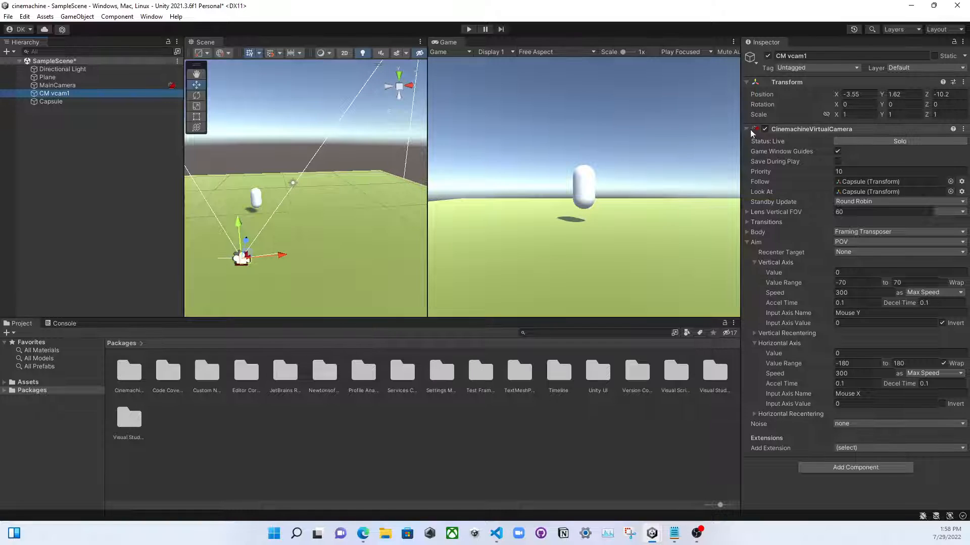
left_click(859, 129)
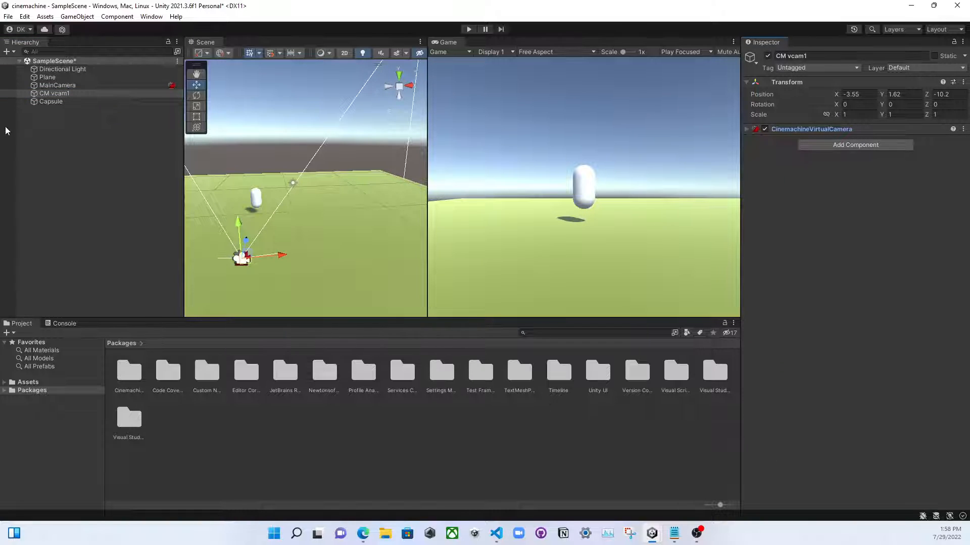
left_click(34, 102)
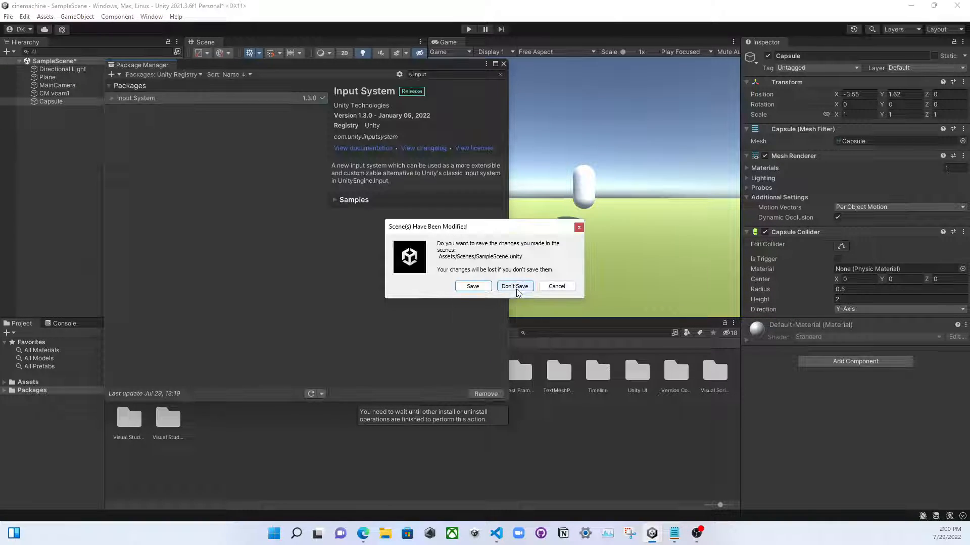
left_click(478, 289)
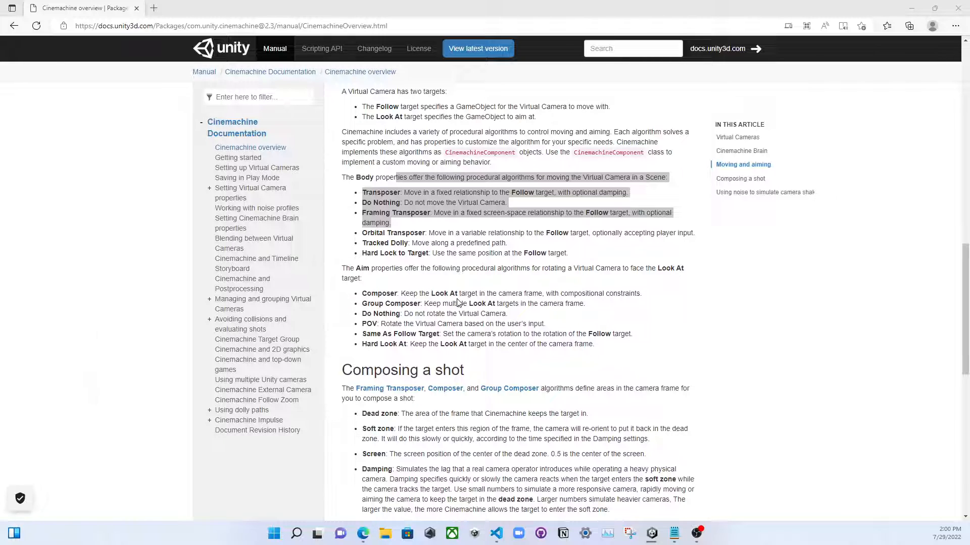
Return to Unity, check the Input System entry among the packages in the project, and close the Package Manager.
key("alt+Tab")
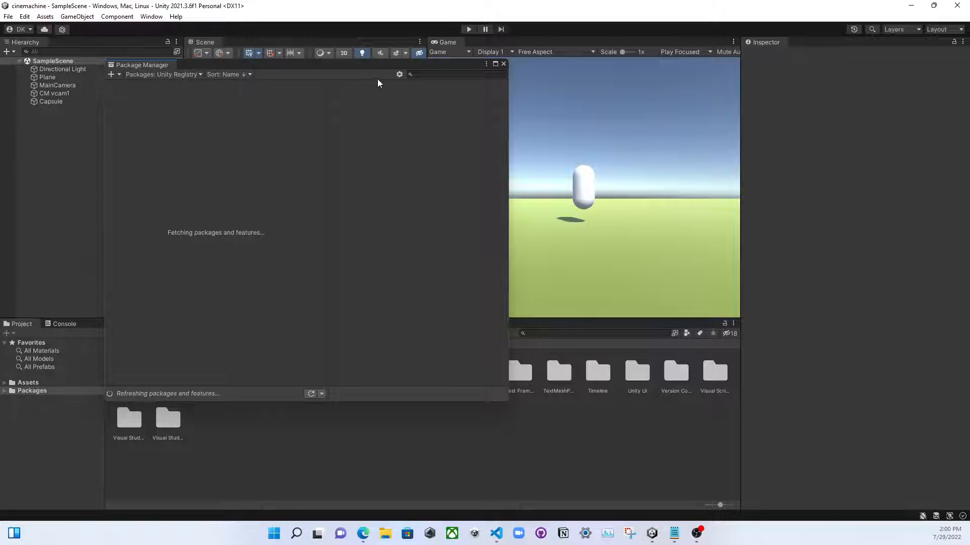
left_click(178, 75)
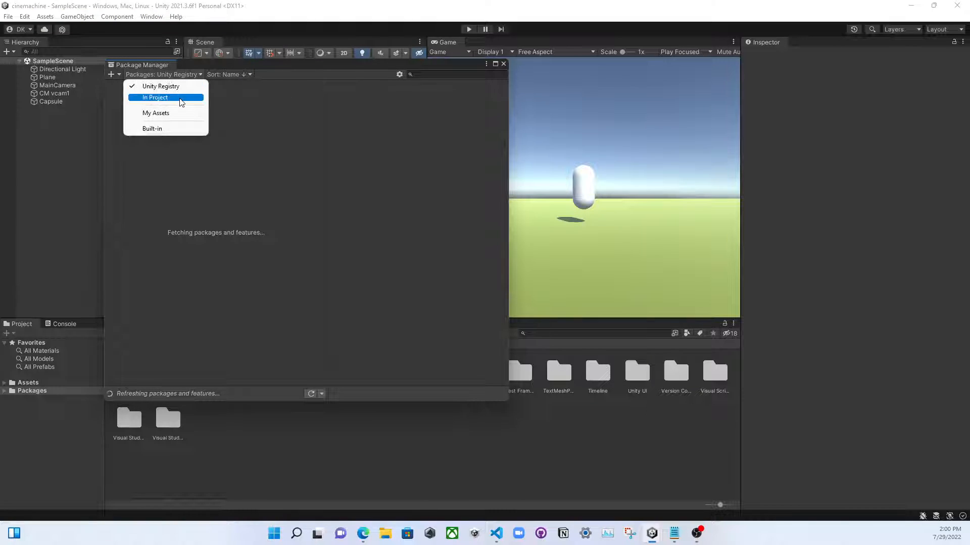
left_click(181, 98)
left_click(153, 141)
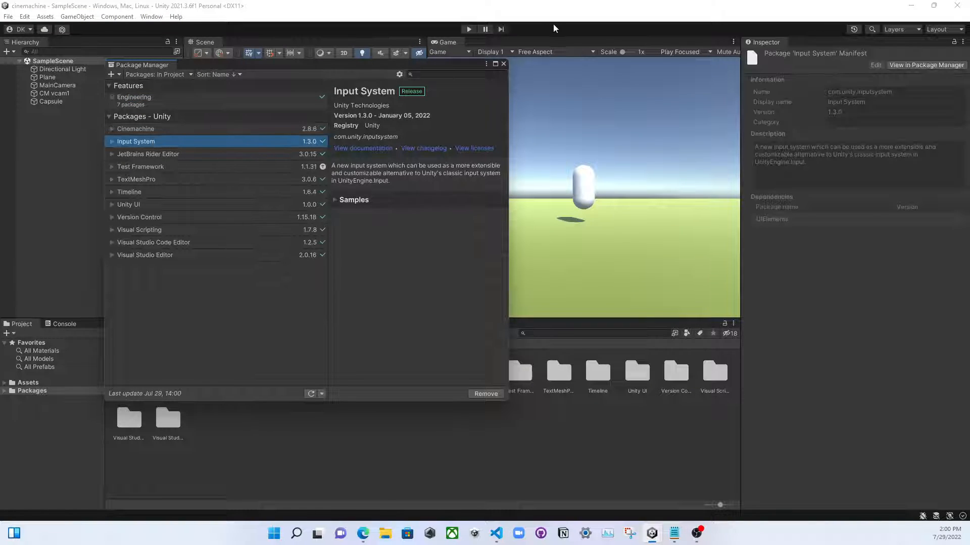
left_click(504, 64)
Add a Cinemachine Input Provider to CM vcam1 and locate the Player/Look action assigned to its XY Axis.
left_click(122, 93)
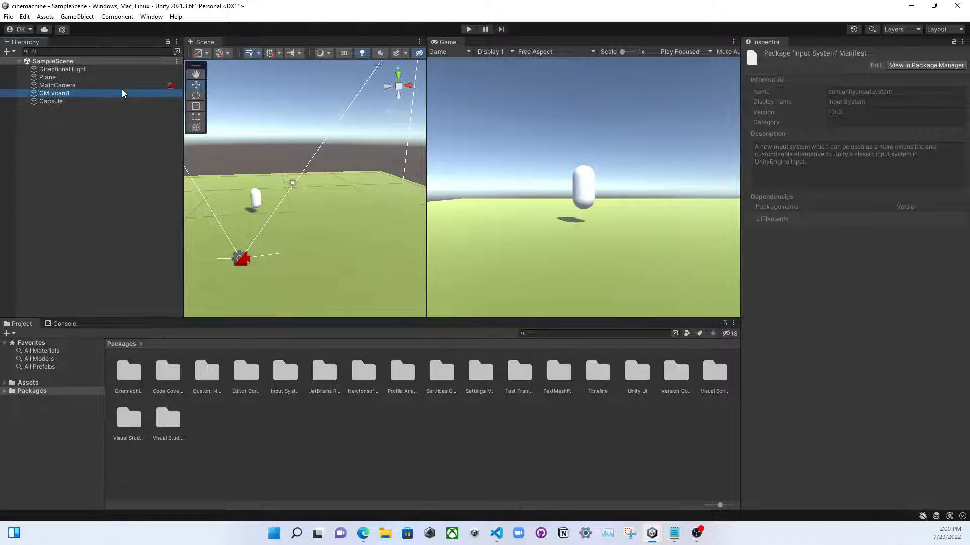
left_click(746, 129)
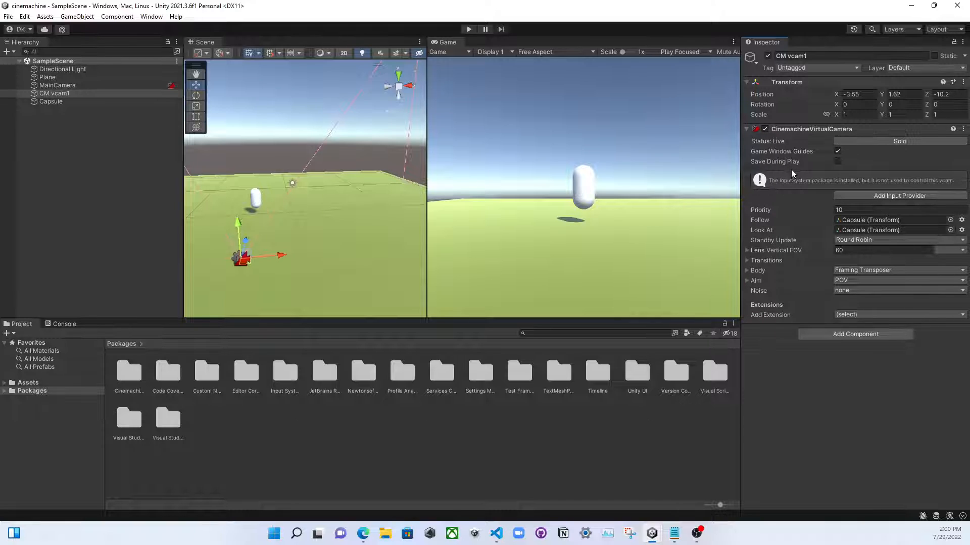
left_click(876, 196)
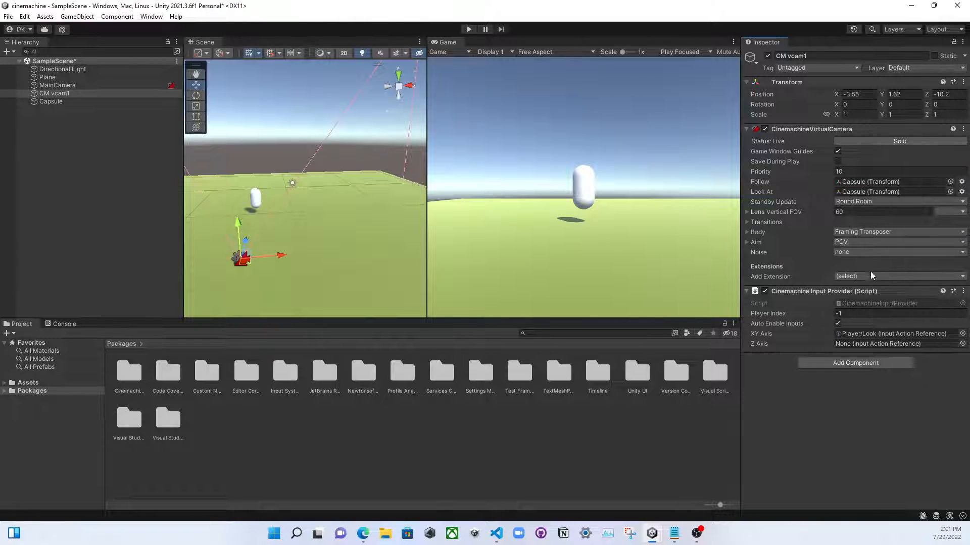
left_click(894, 334)
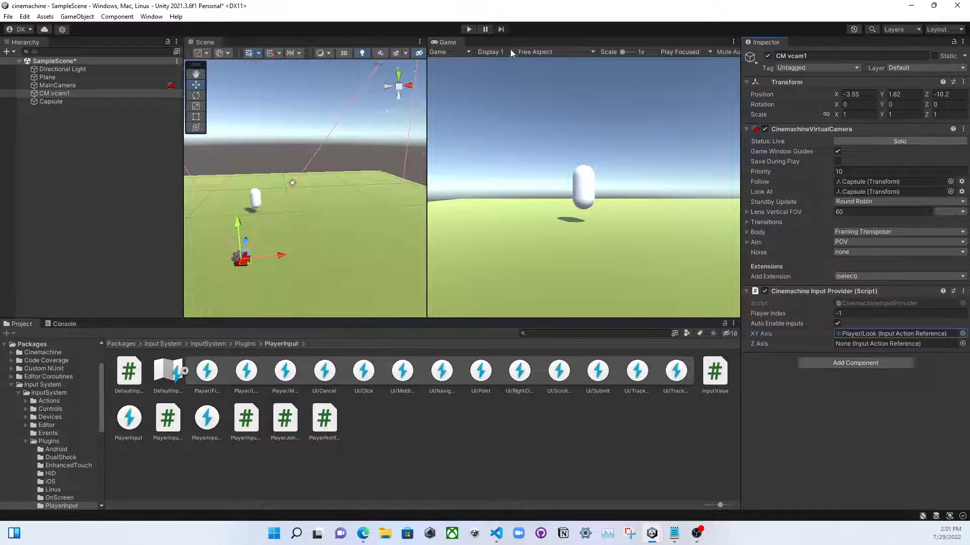
Run the scene unpaused in play mode and test orbiting the POV camera around the capsule.
left_click(481, 30)
left_click(471, 30)
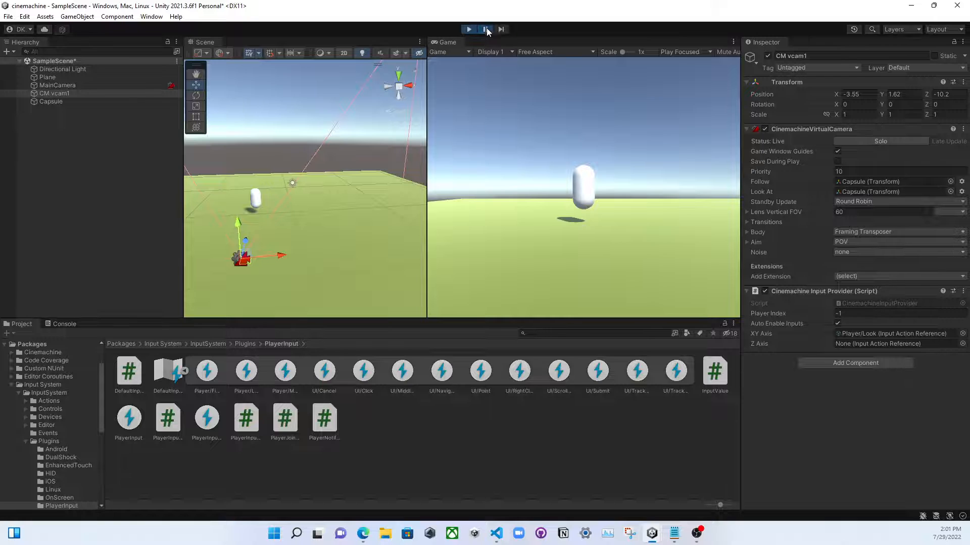
left_click(486, 30)
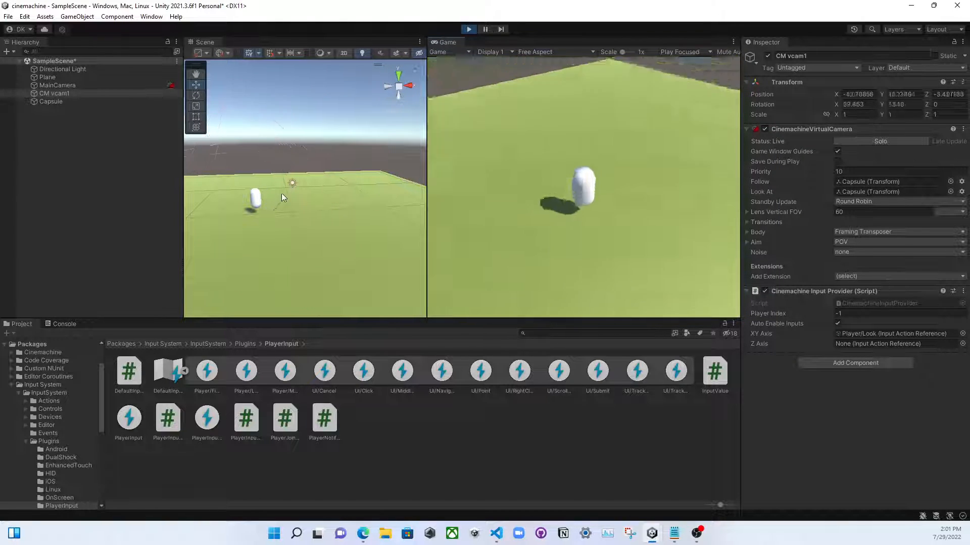
Stop play mode, return to the Packages root folder, and test the POV camera orbit in one more play run.
left_click(468, 29)
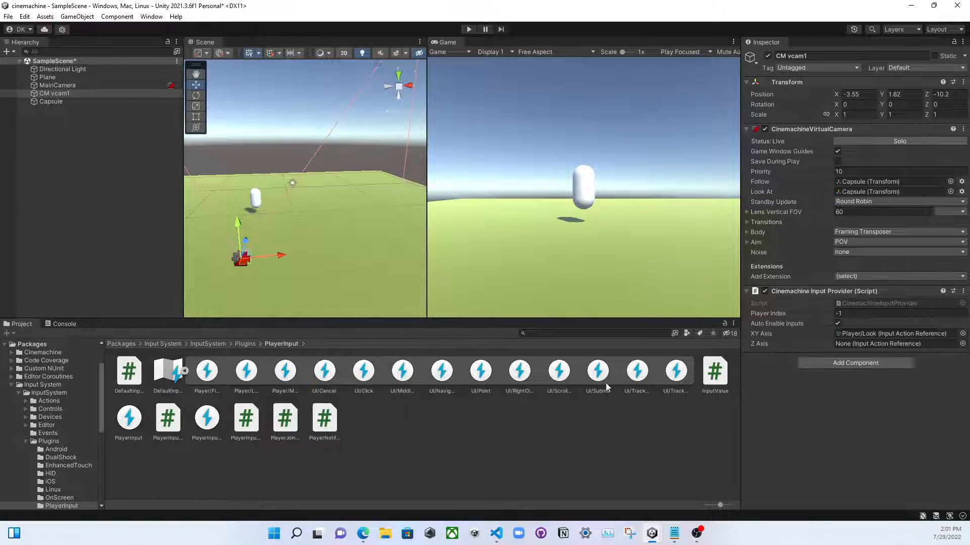
left_click(116, 345)
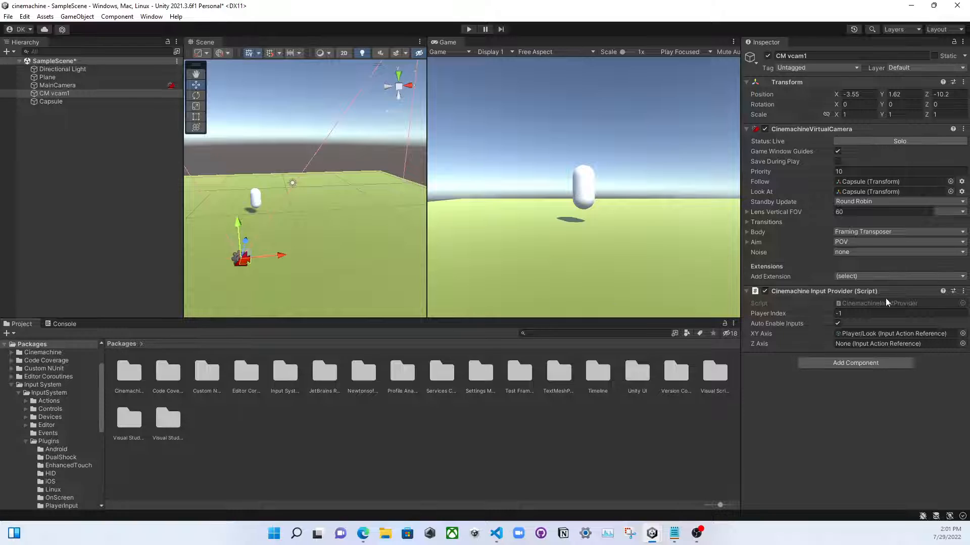
left_click(467, 29)
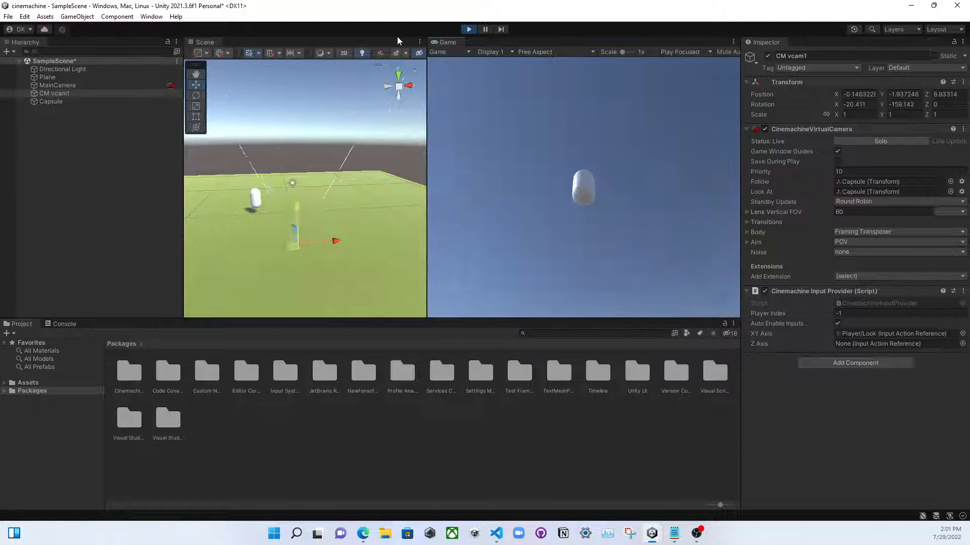
left_click(466, 29)
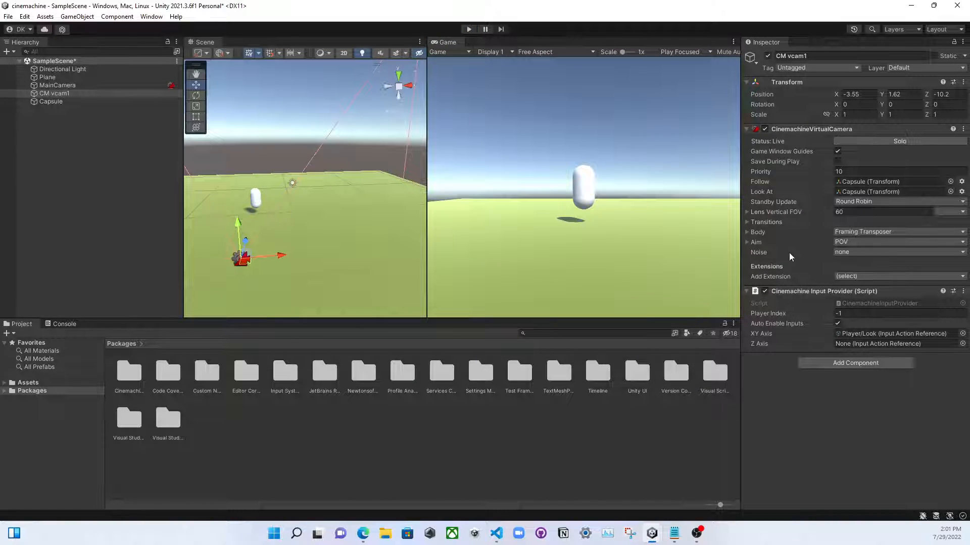
Set CM vcam1's POV Recenter Target to Look At Target Forward and the Vertical Axis value to 19.1.
left_click(746, 242)
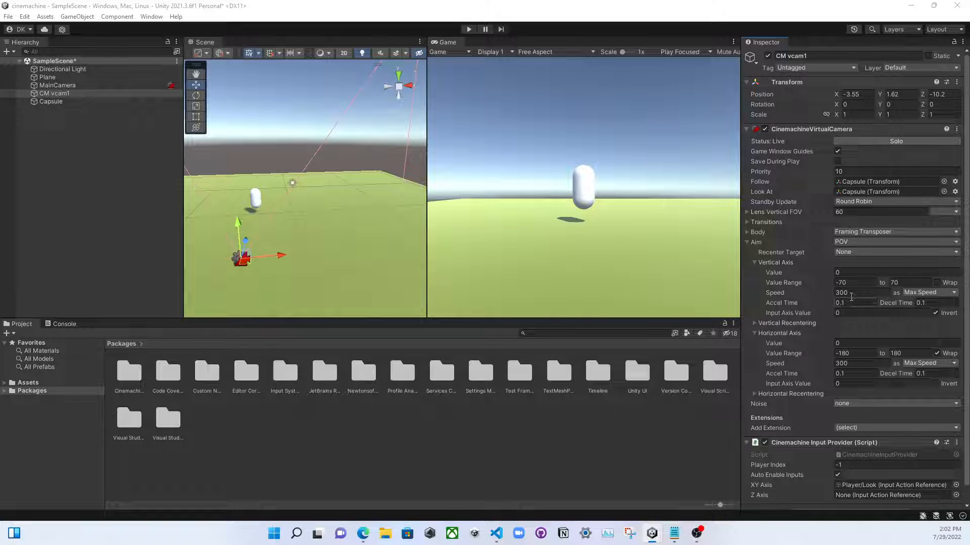
left_click(856, 251)
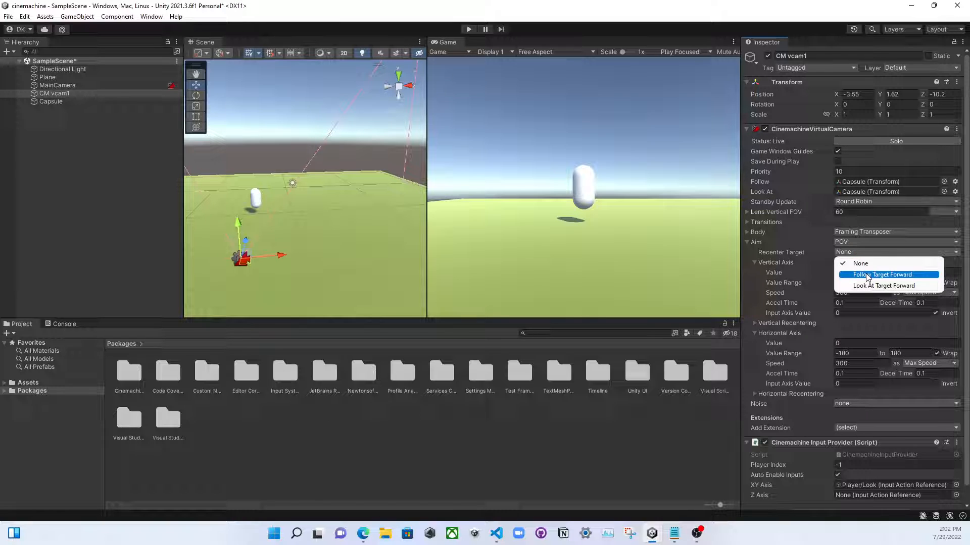
left_click(873, 286)
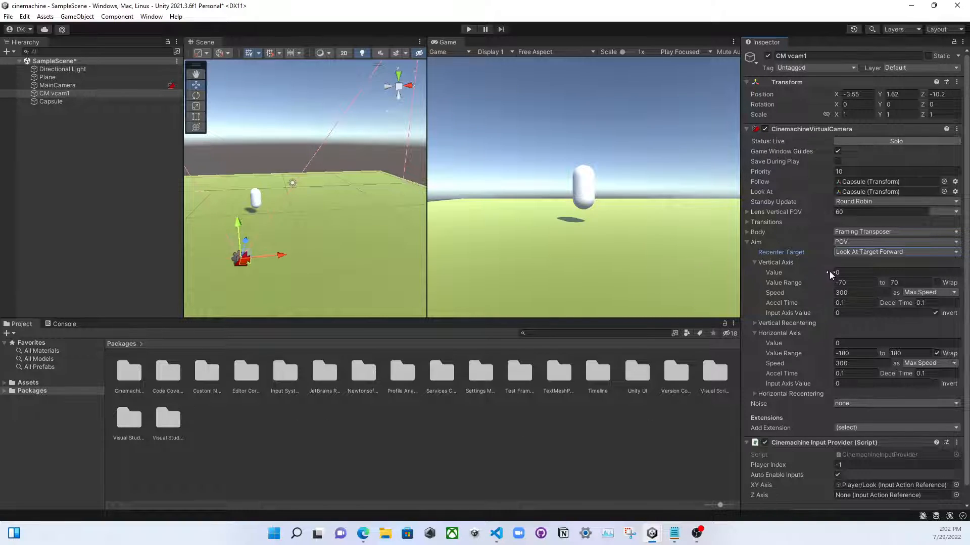
left_click_drag(830, 274, 247, 275)
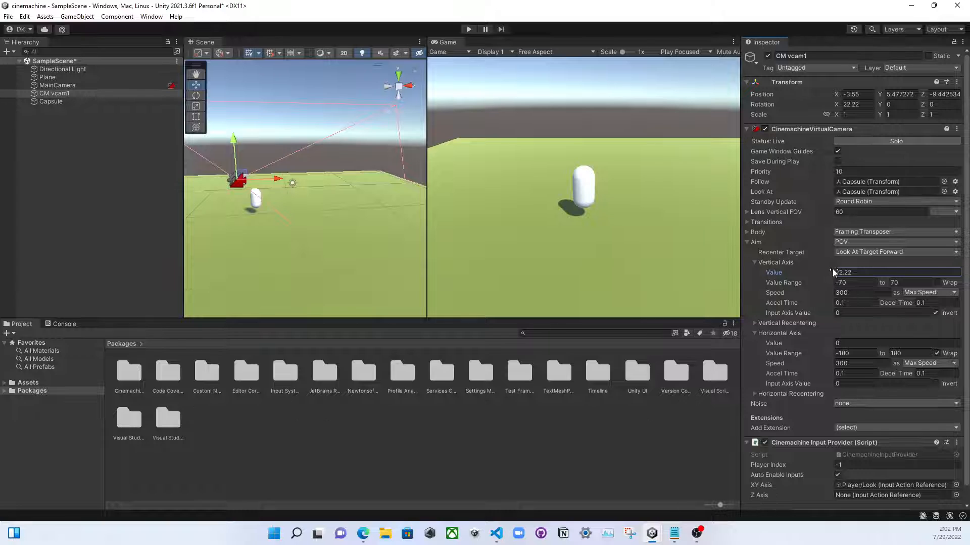
left_click_drag(833, 272, 803, 286)
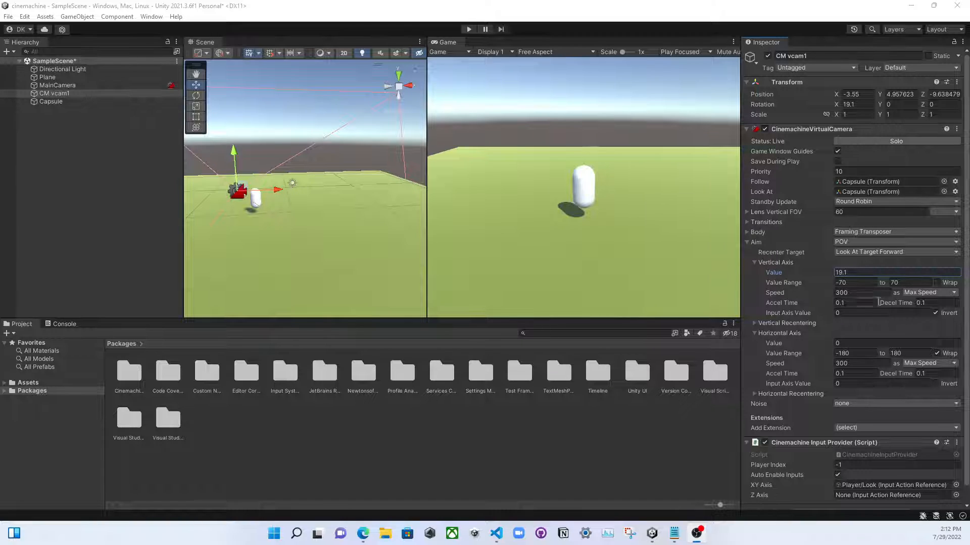
Set the POV Vertical Axis speed to 0.08 as Input Value Gain.
left_click(840, 292)
left_click(469, 29)
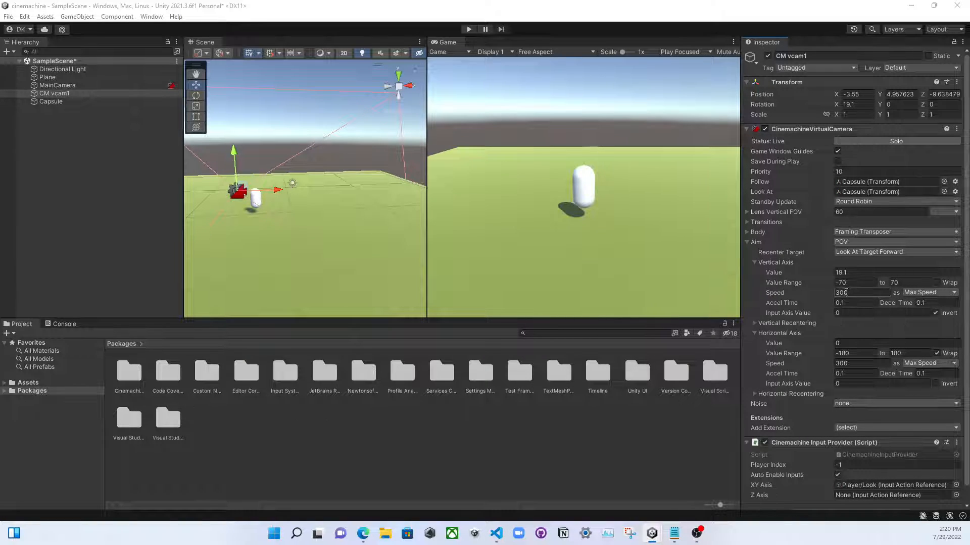
left_click(910, 295)
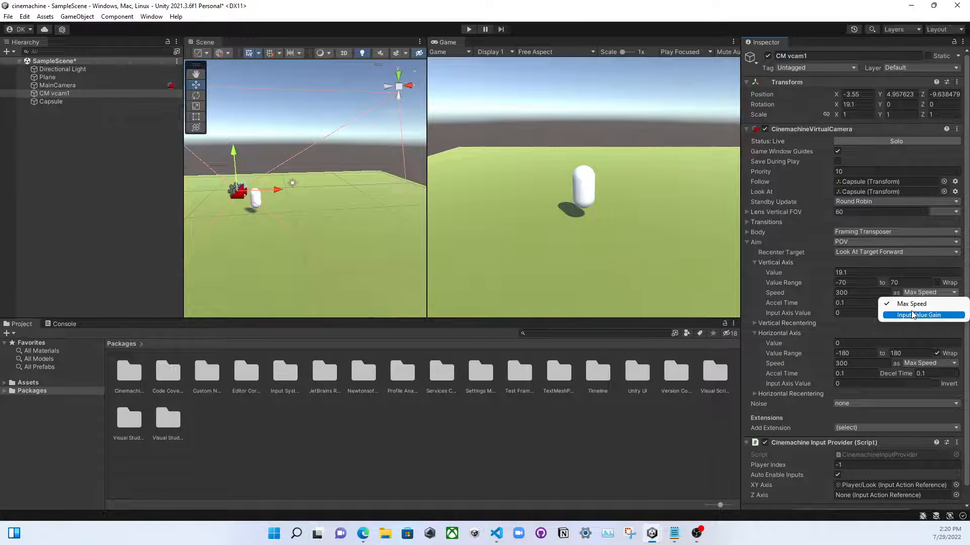
left_click(912, 315)
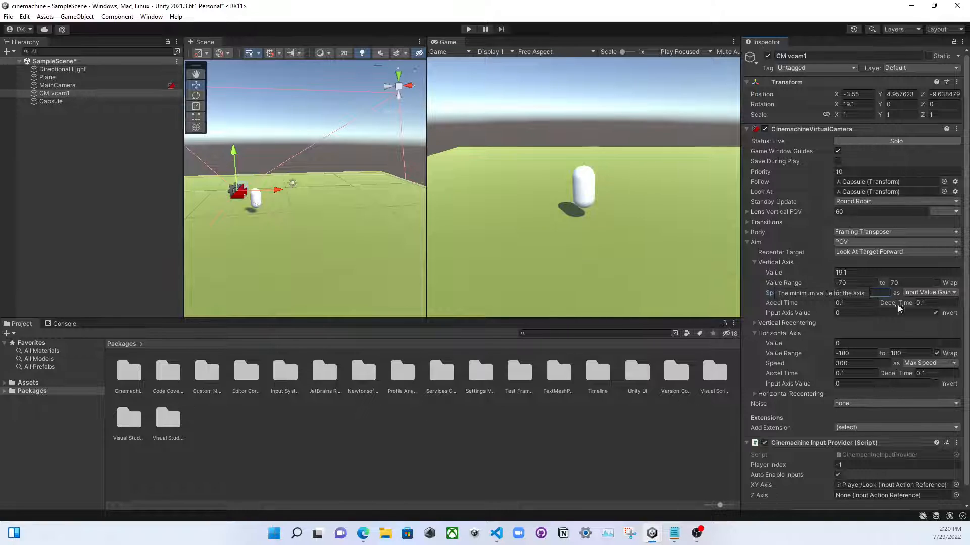
type("0.08300")
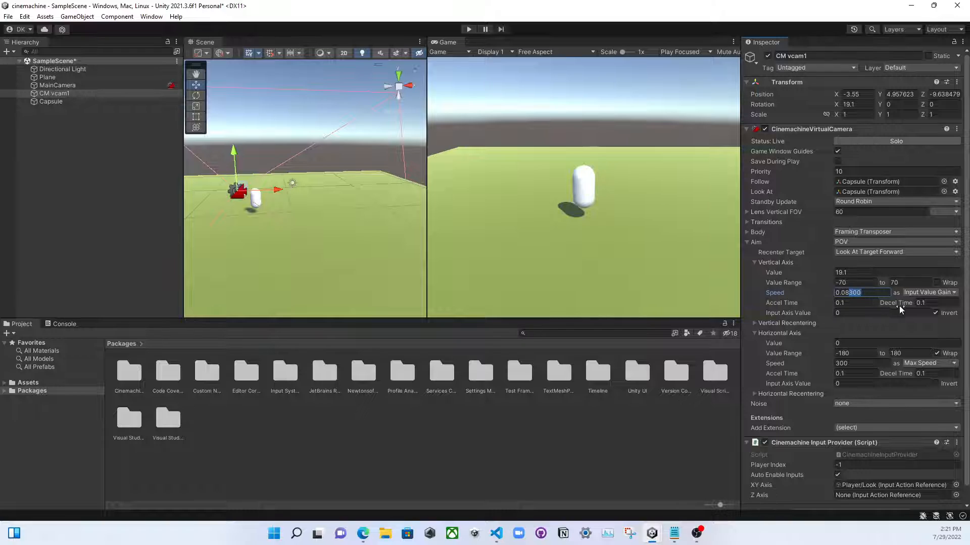
key("Delete")
key("Delete")
key("Delete")
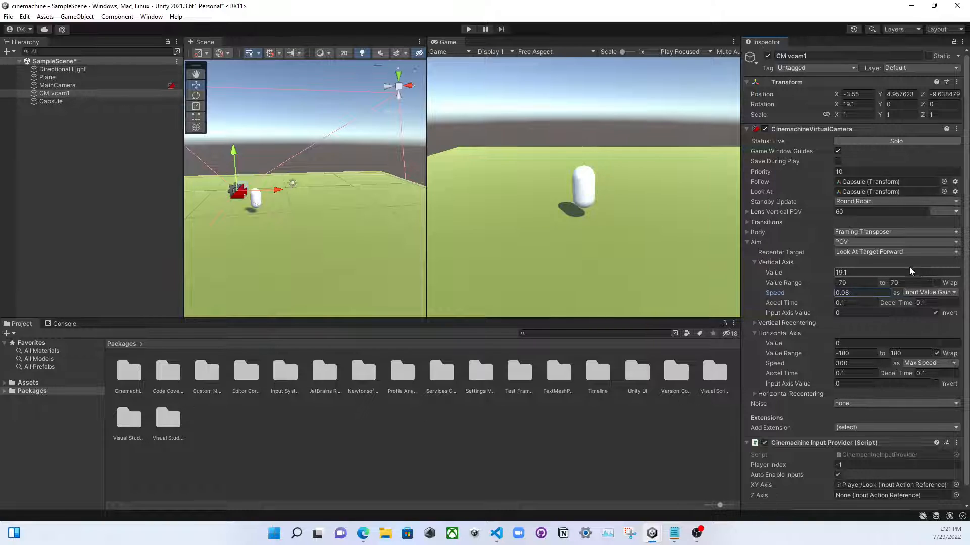
left_click(823, 264)
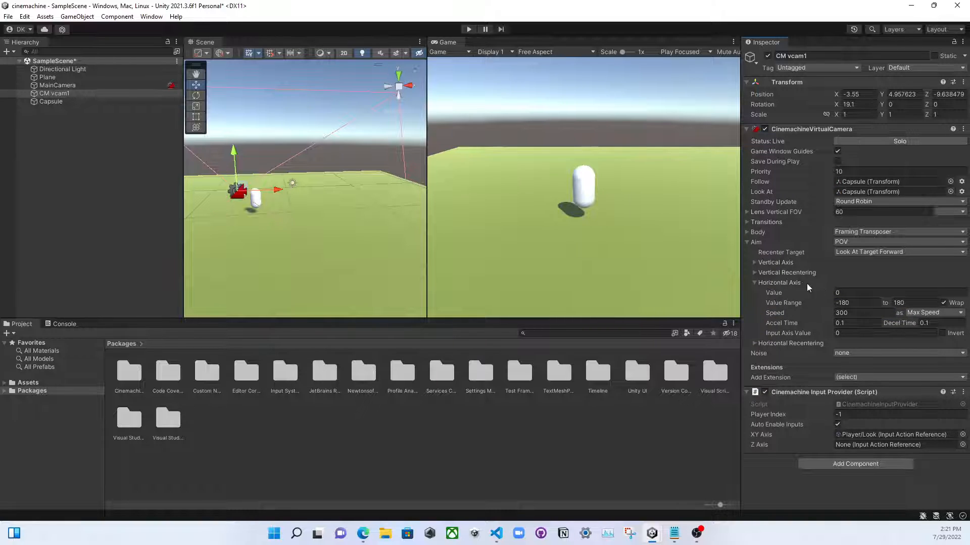
left_click(787, 264)
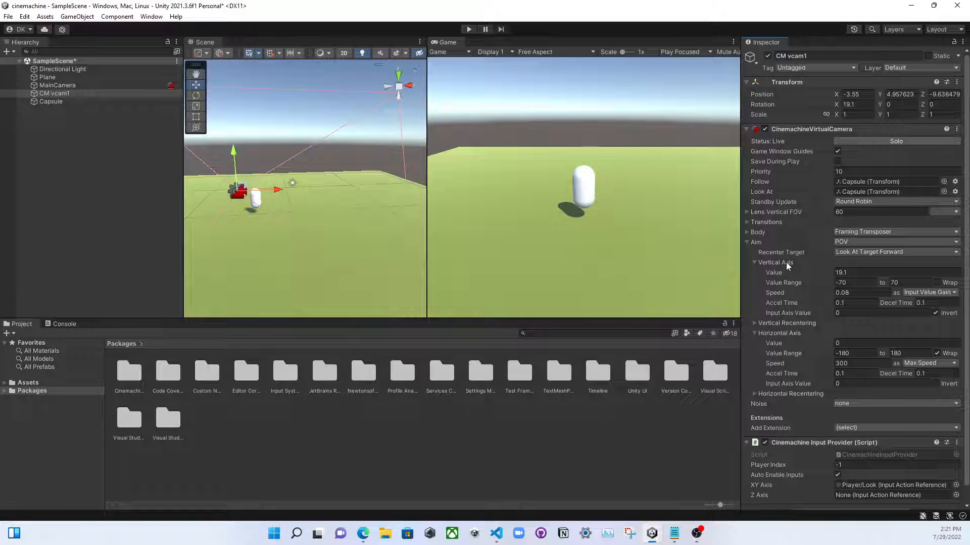
left_click(798, 325)
left_click(798, 323)
Run the scene in play mode to test the camera's vertical orbit speed, and stop it.
left_click(468, 29)
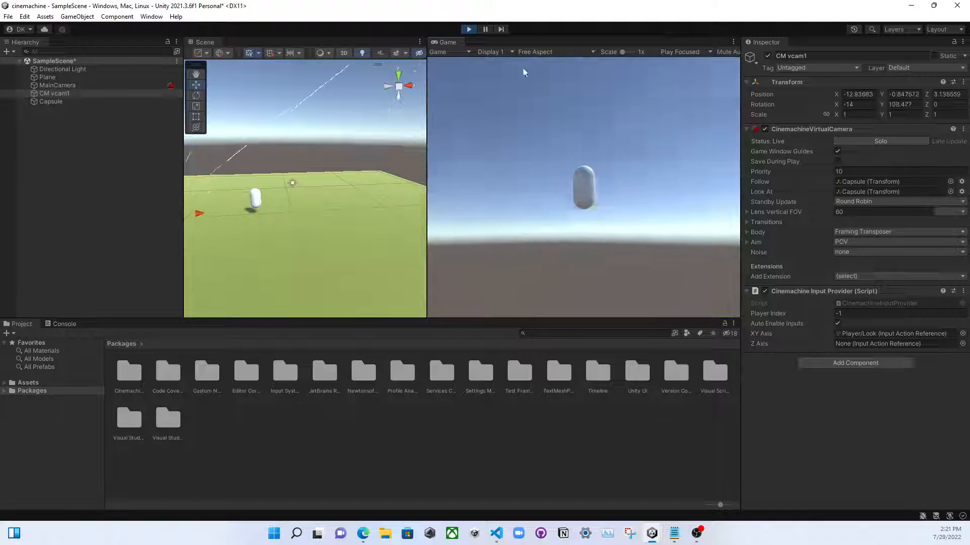
key("ctrl+p")
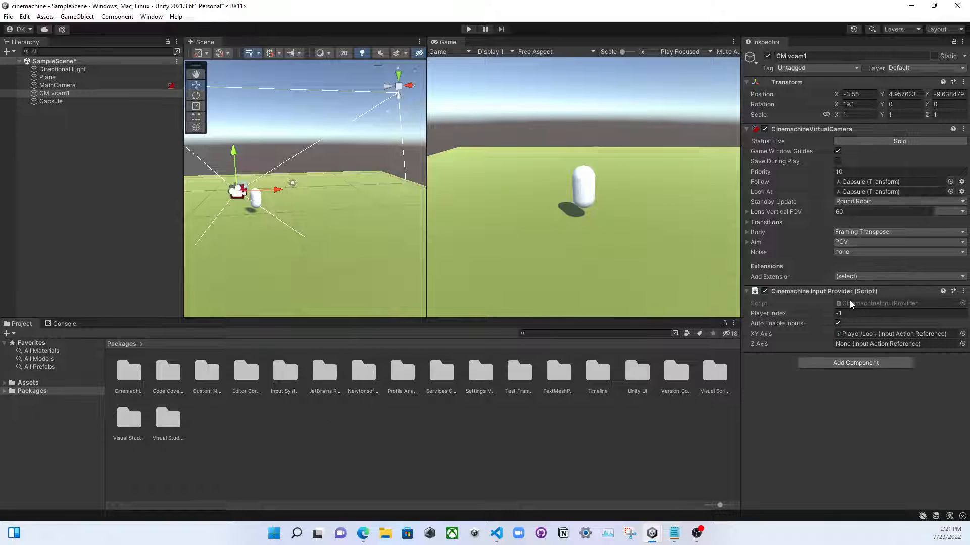
key("alt+Tab")
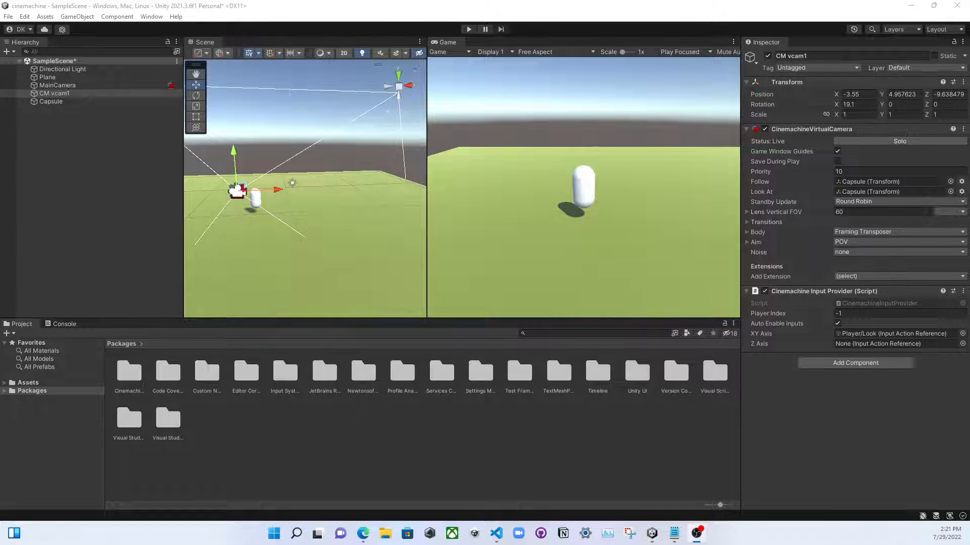
key("alt+Tab")
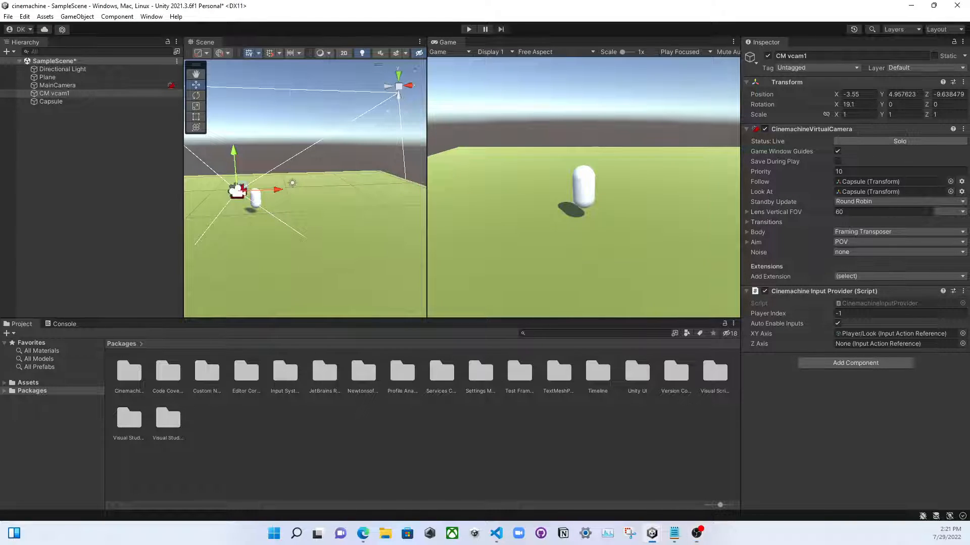
Set the POV Horizontal Axis speed to 0.08 as Input Value Gain.
left_click(756, 243)
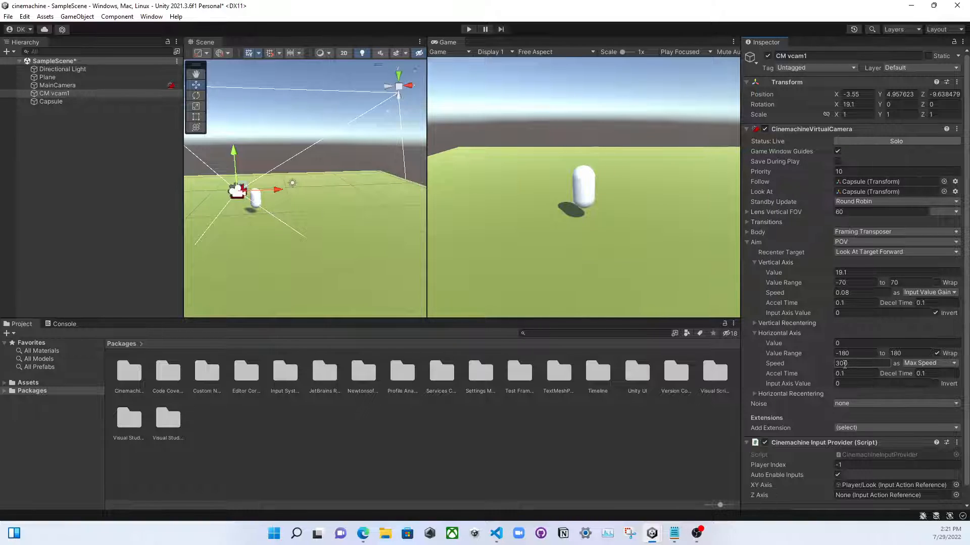
left_click(844, 364)
type("0.08")
left_click(928, 363)
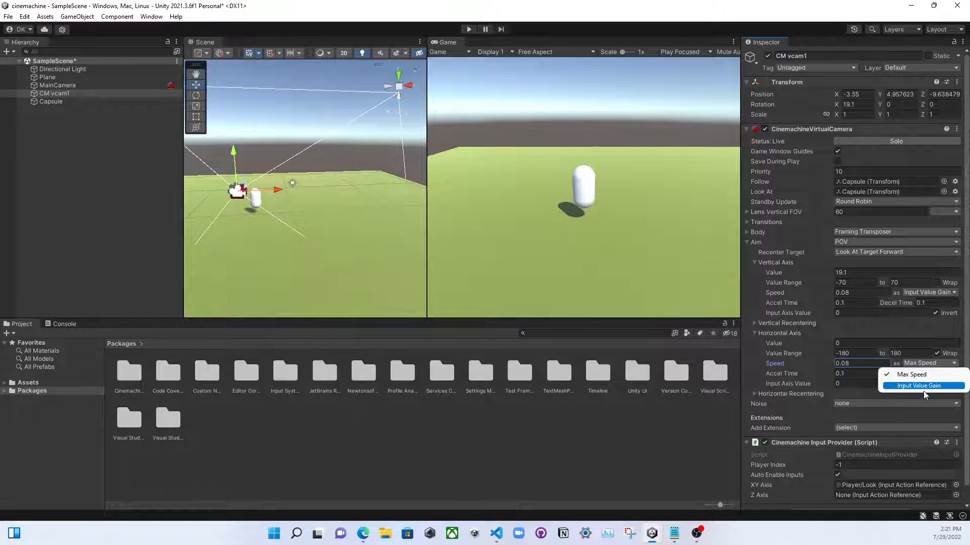
left_click(919, 384)
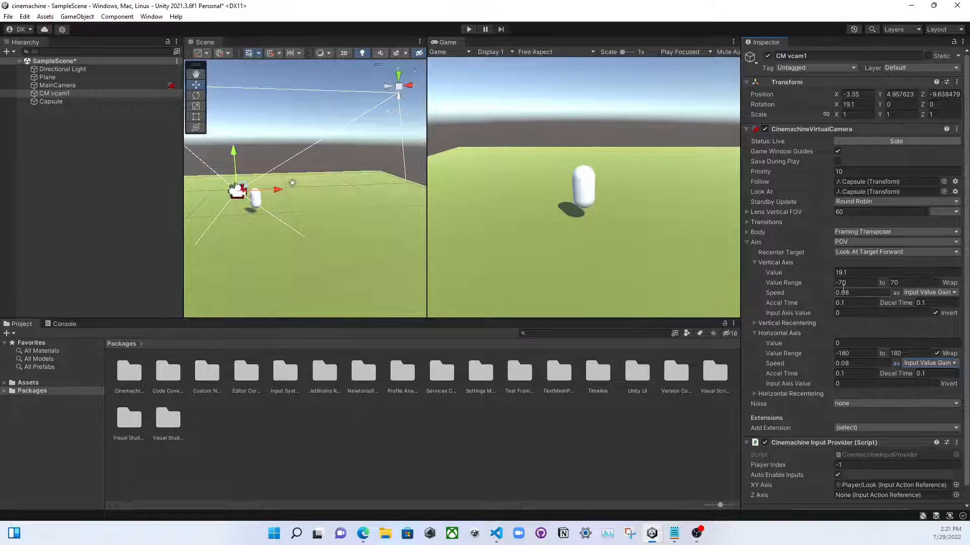
Lower the POV Vertical Axis speed to 0.03.
left_click_drag(830, 295, 821, 297)
left_click(855, 293)
type("0.03")
left_click(698, 192)
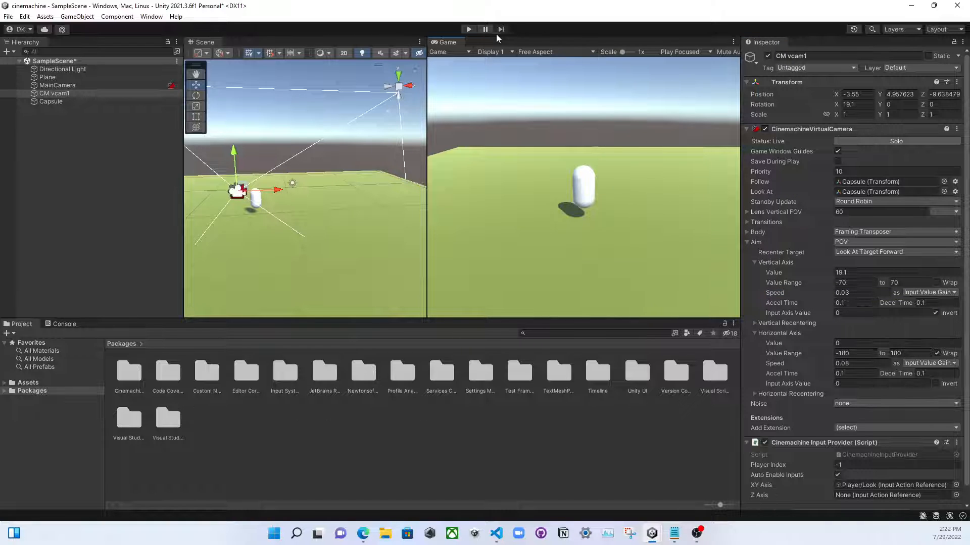
Run the scene twice in play mode to test orbiting the capsule with the adjusted axis speeds, stopping after each run.
left_click(468, 30)
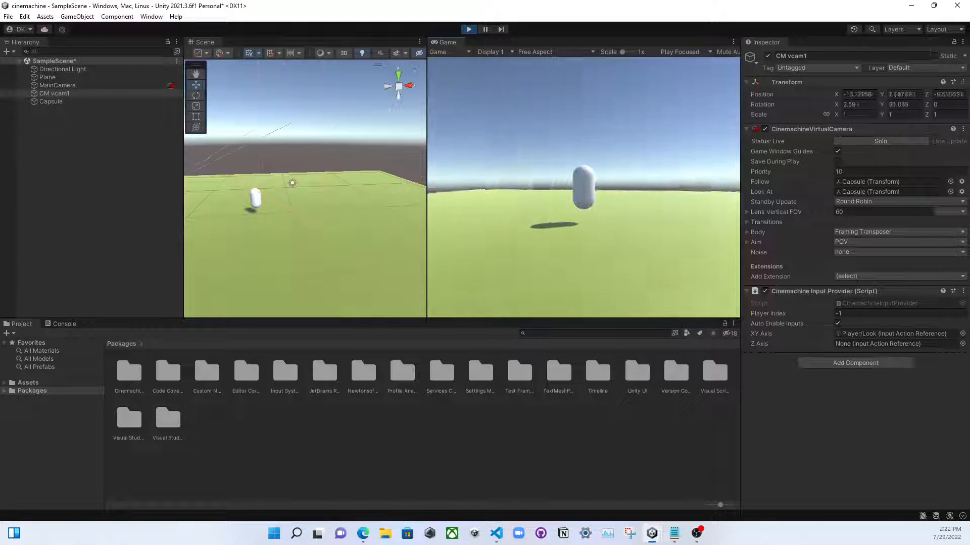
left_click(469, 30)
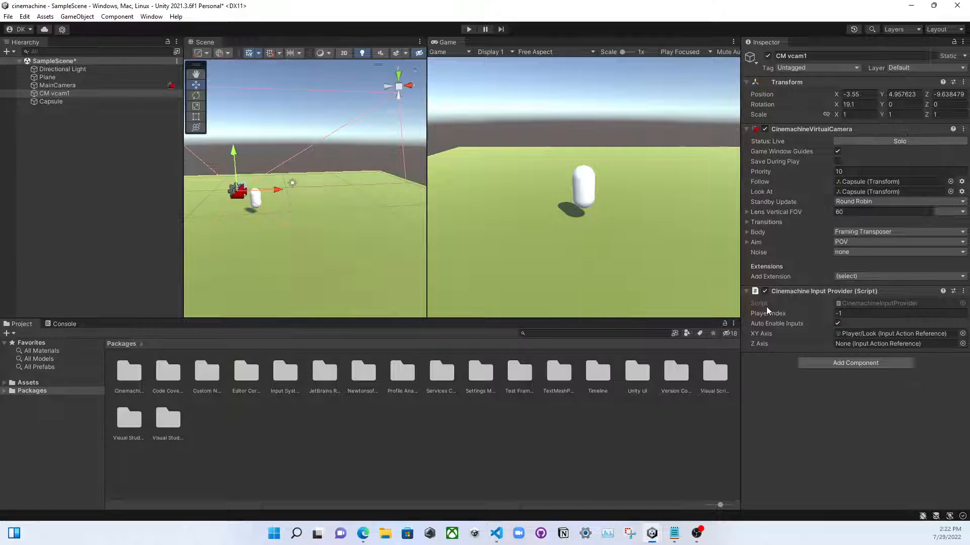
left_click(469, 30)
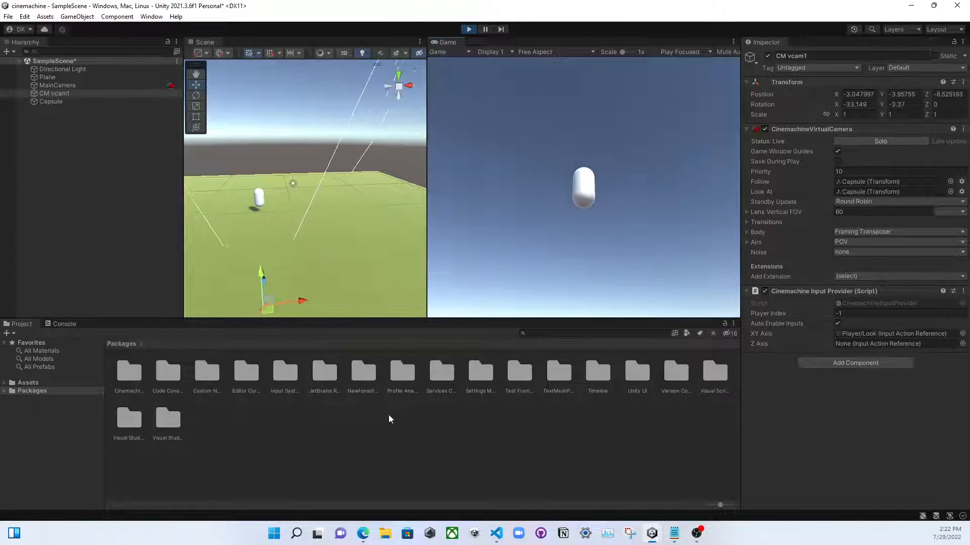
mouse_move(317, 534)
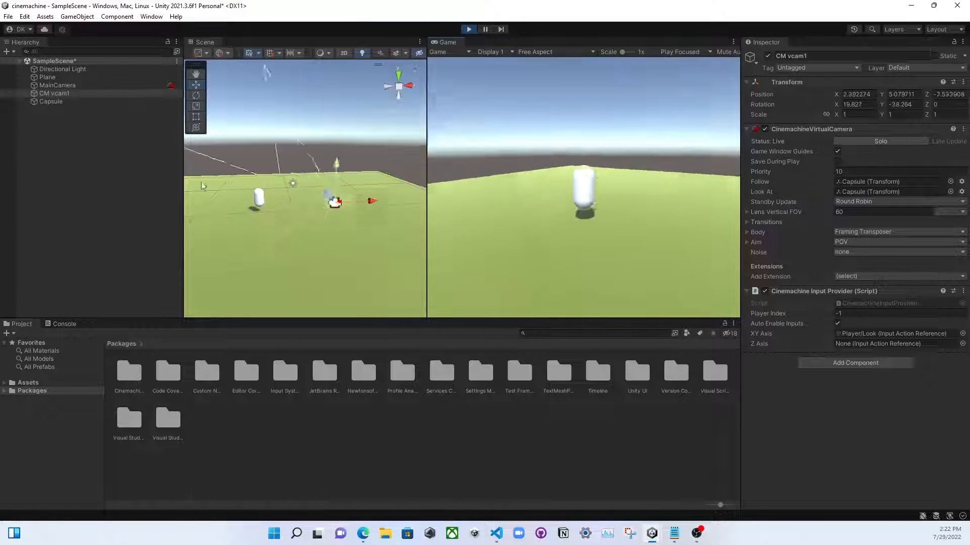
key("ctrl+p")
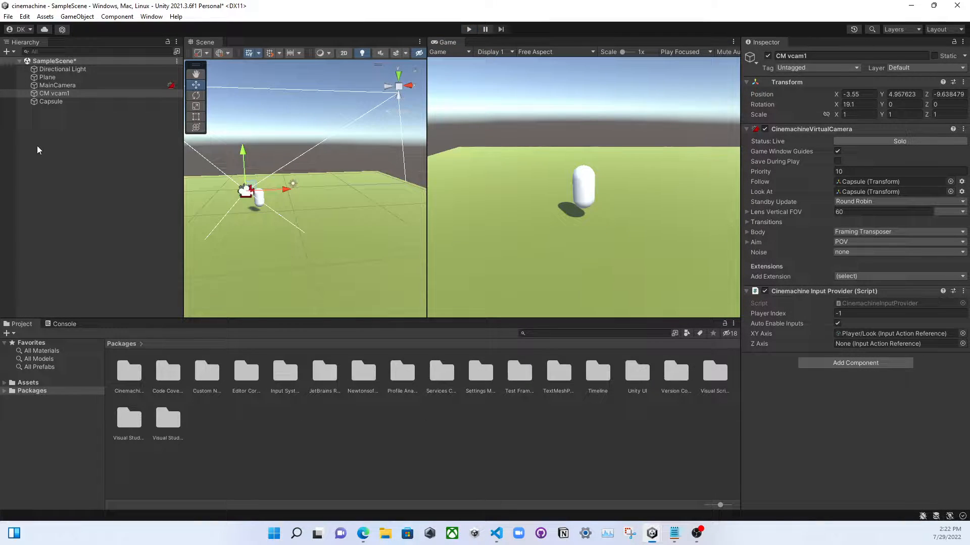
Search the components that can be added to CM vcam1 for "cinemachine coll".
left_click(53, 94)
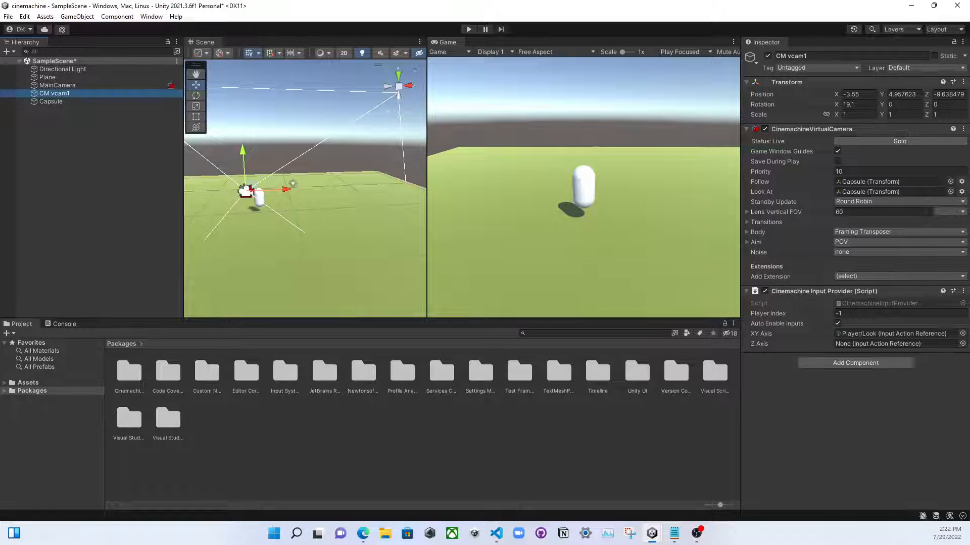
left_click(871, 363)
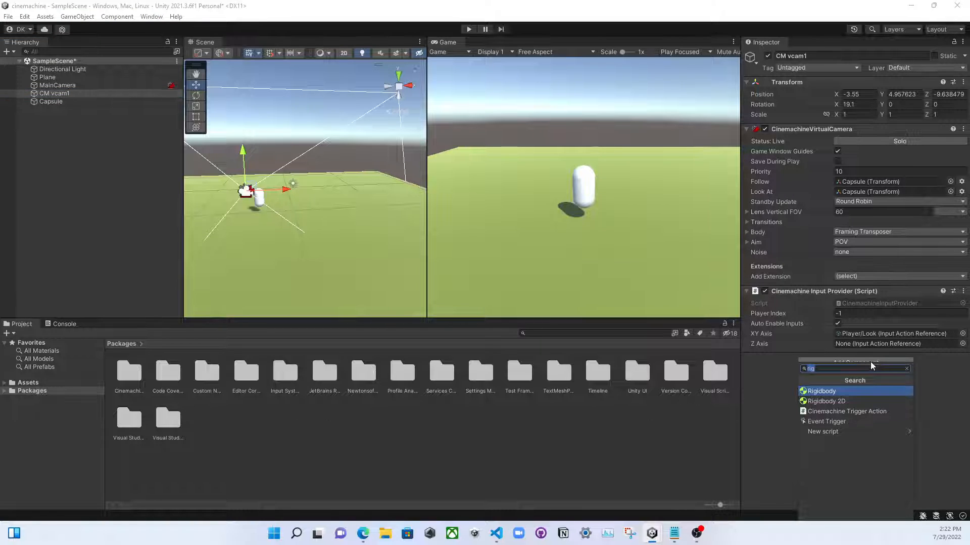
type("cine")
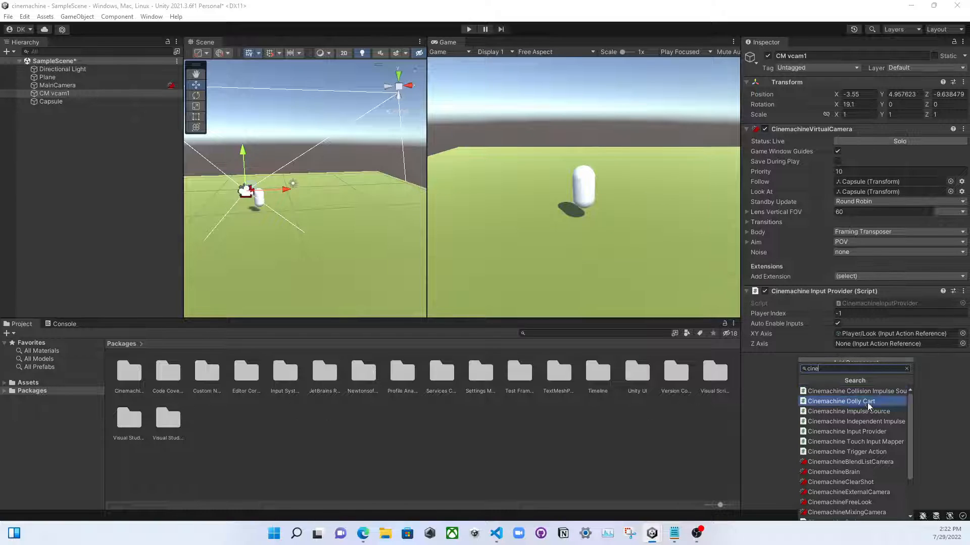
scroll(853, 457, "down", 2)
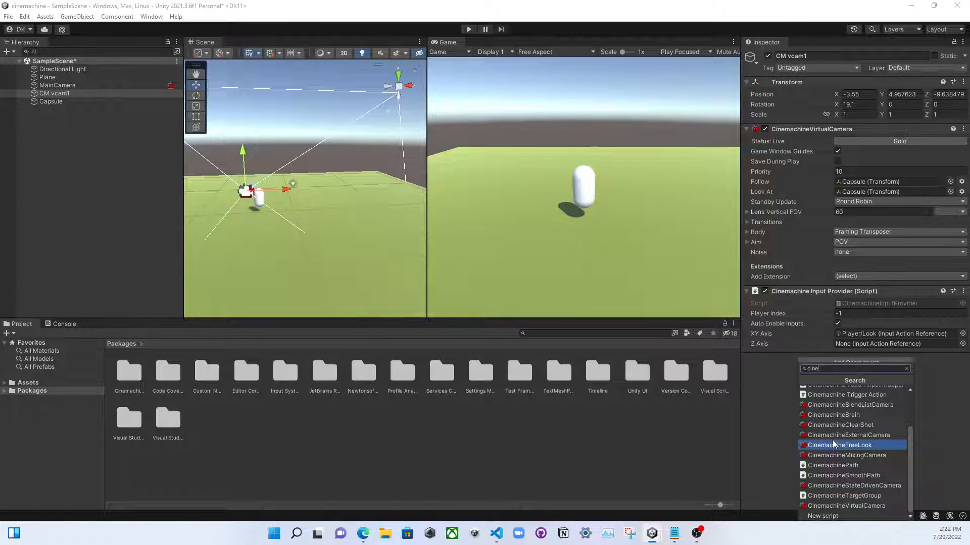
type("machine co")
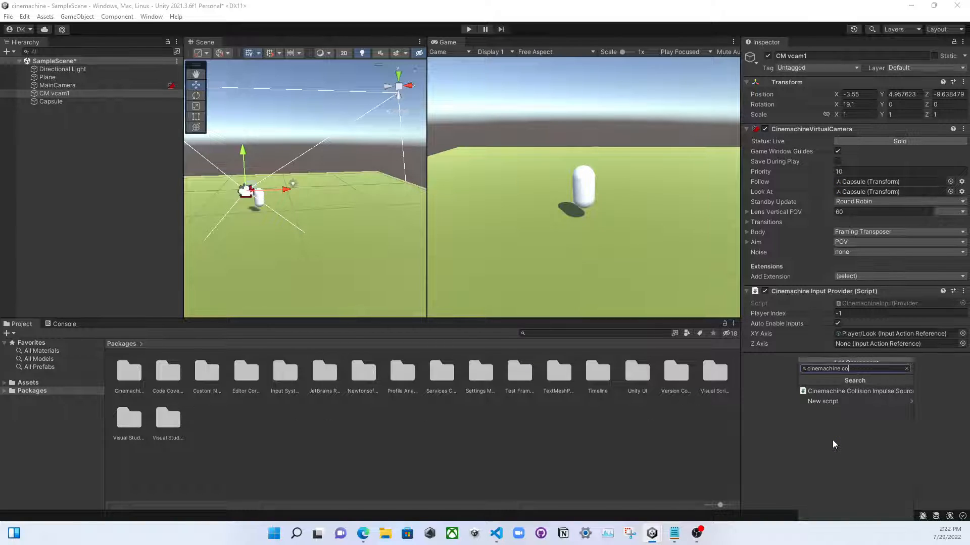
type("ll")
key("Down")
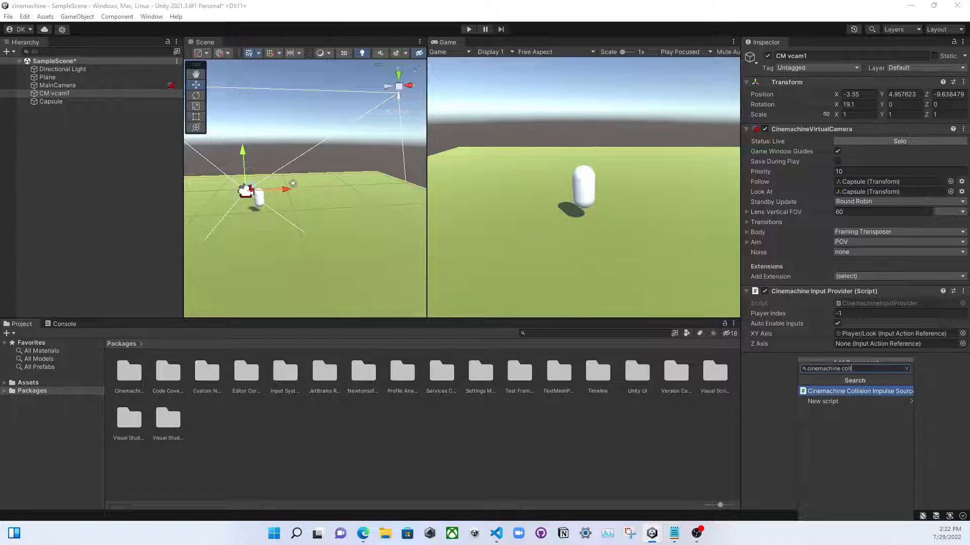
key("alt+Tab")
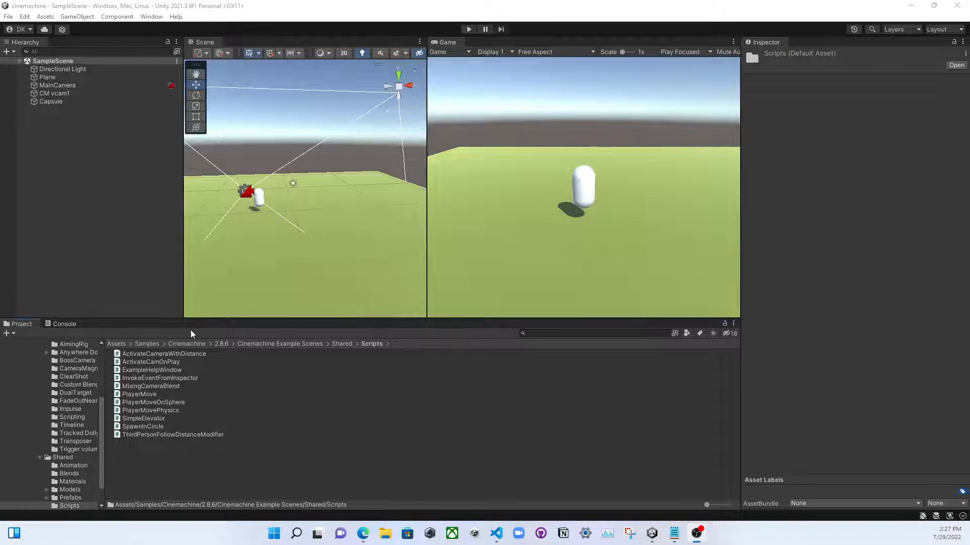
Review the Cinemachine package and its example scenes sample in the Package Manager, then close it.
left_click(116, 343)
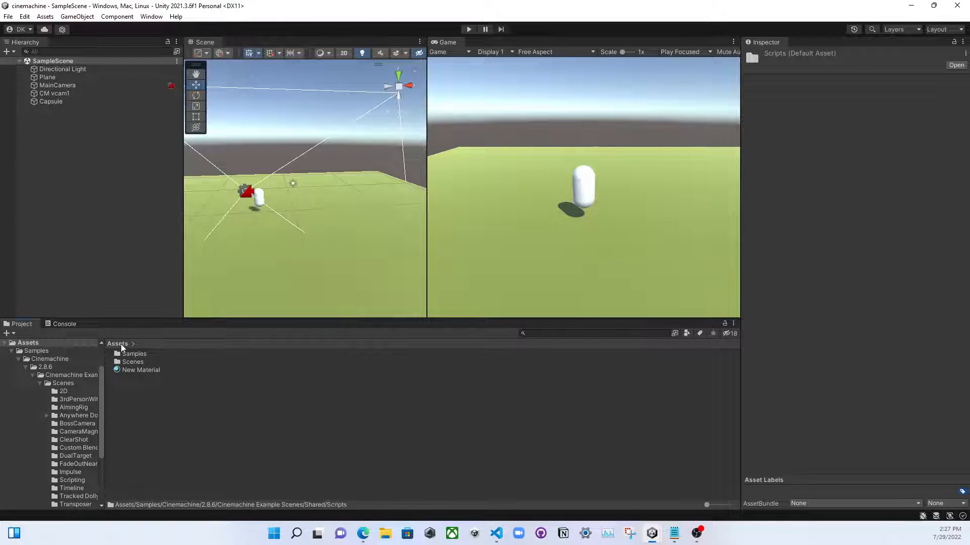
left_click(151, 17)
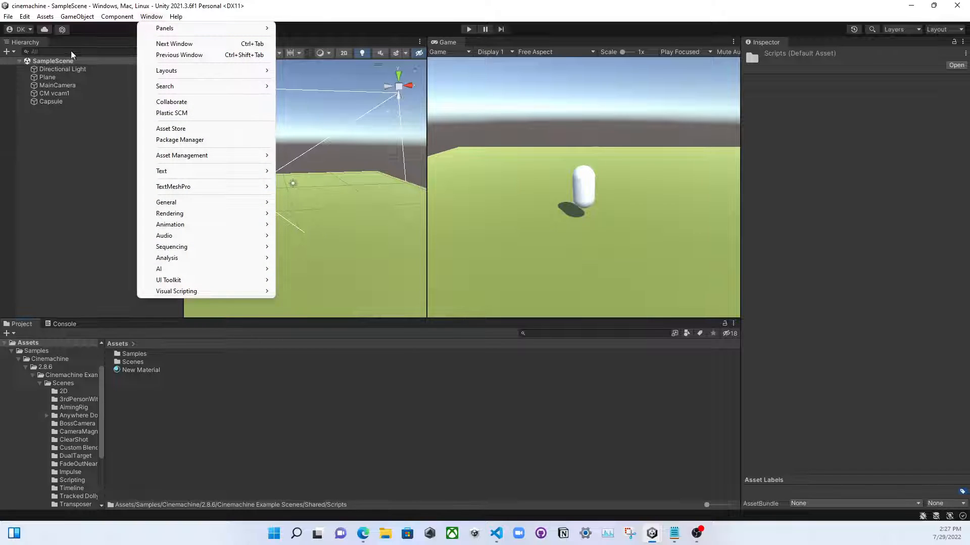
left_click(191, 141)
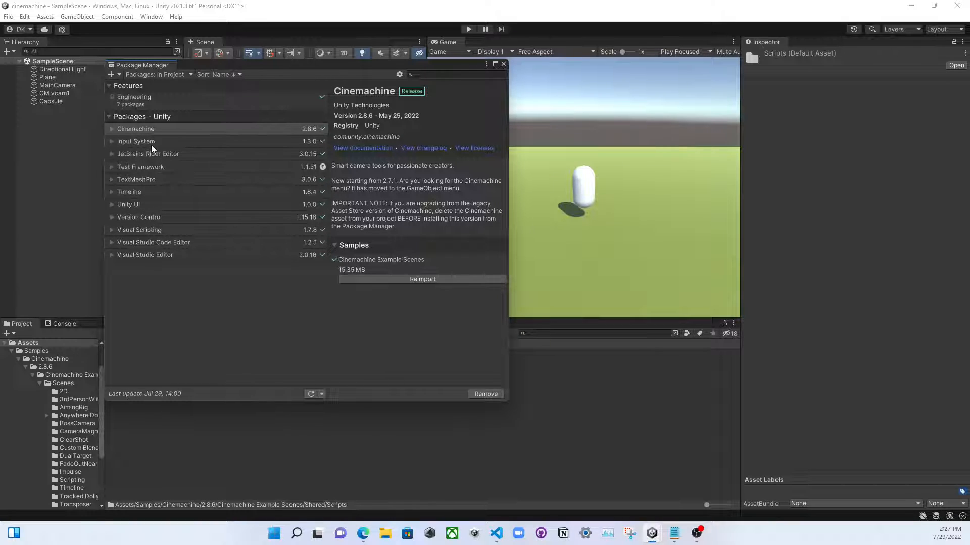
left_click(152, 75)
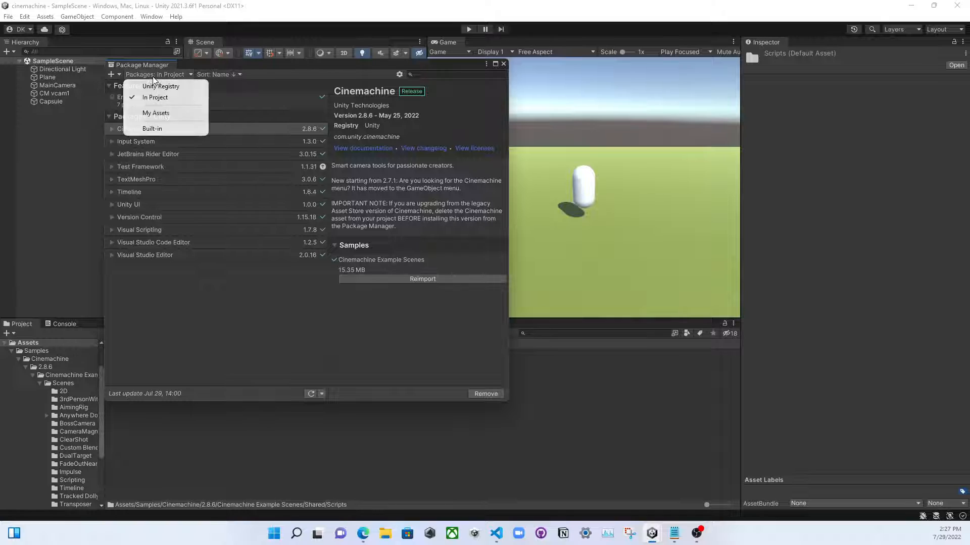
left_click(125, 295)
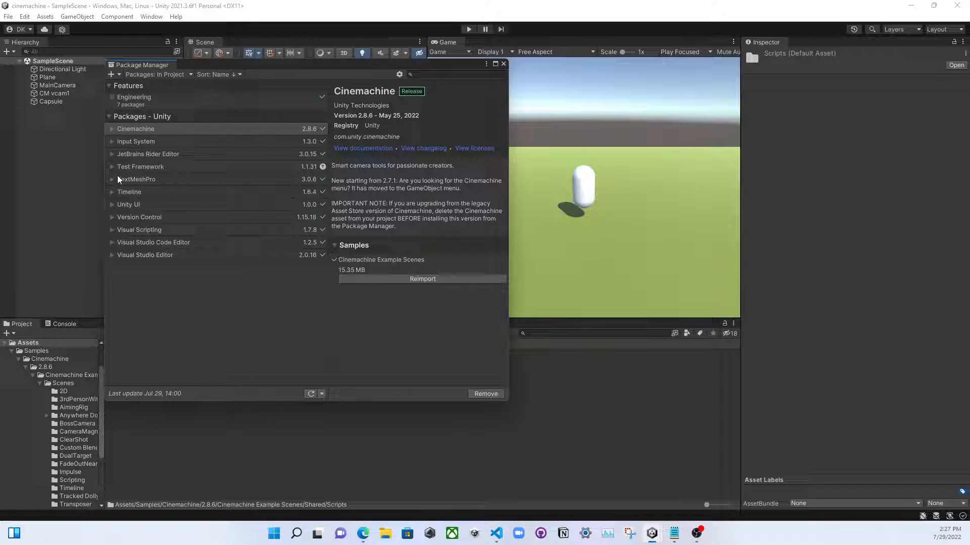
left_click(80, 205)
left_click_drag(279, 63, 439, 80)
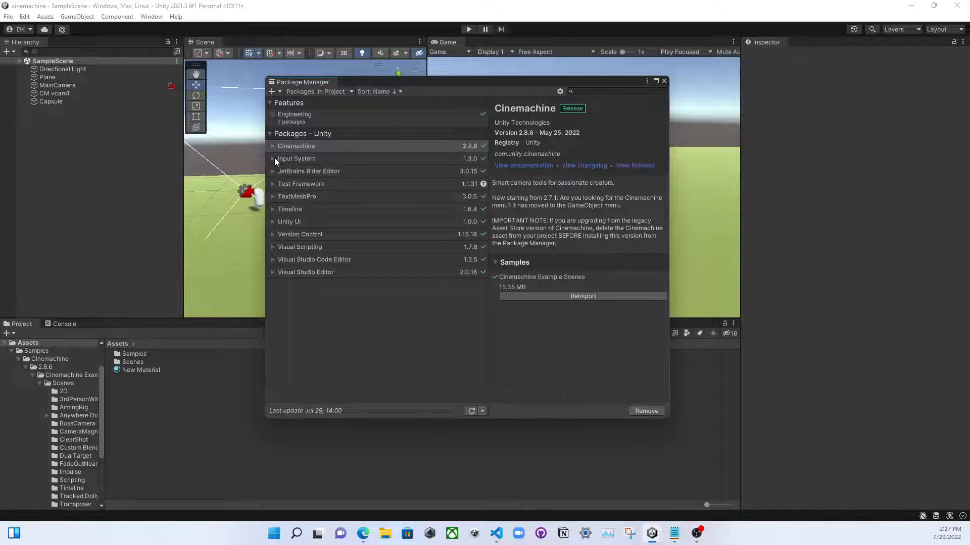
left_click(283, 145)
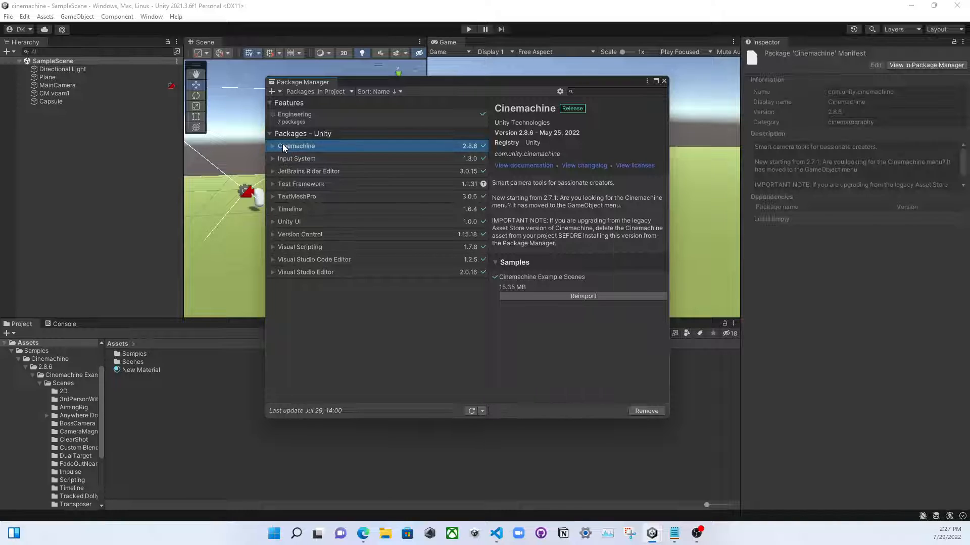
left_click(506, 263)
left_click(507, 262)
left_click(664, 81)
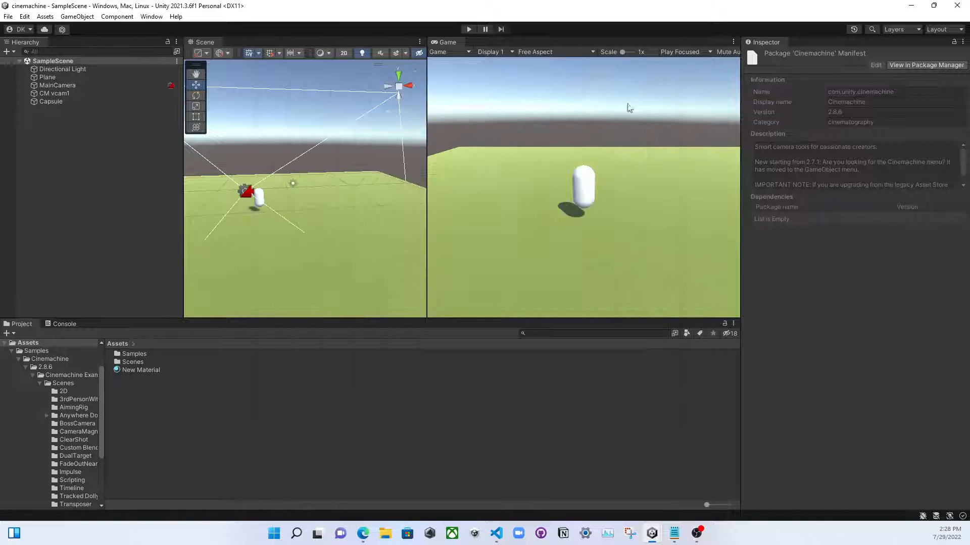
Open the 3rdPersonWithAimMode scene from the Cinemachine 2.8.6 example scenes under Assets/Samples.
left_click(126, 353)
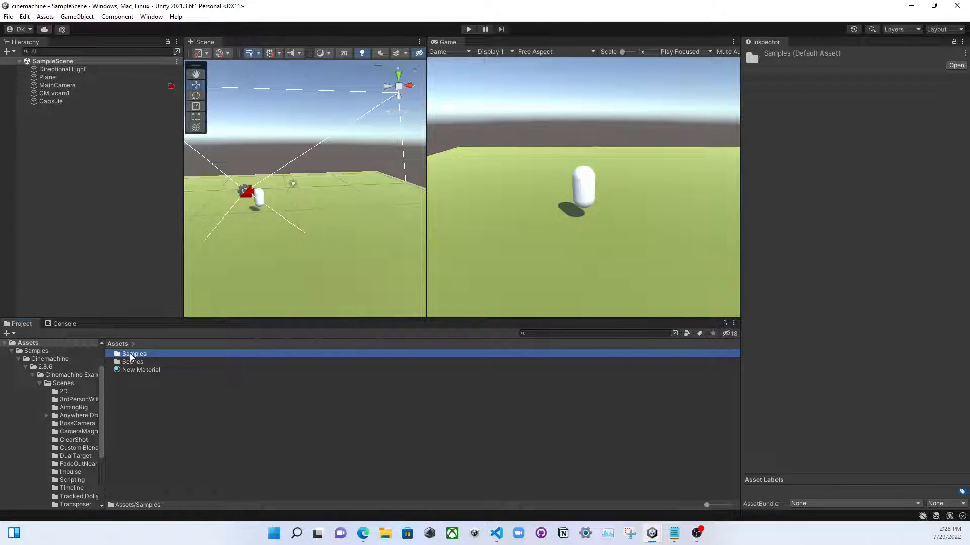
double_click(129, 353)
double_click(134, 355)
double_click(132, 356)
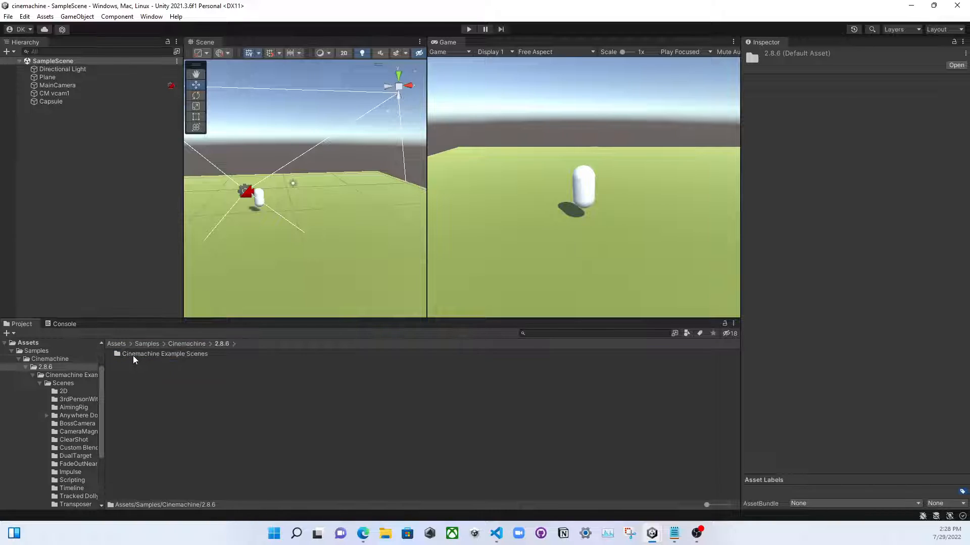
double_click(137, 355)
double_click(137, 355)
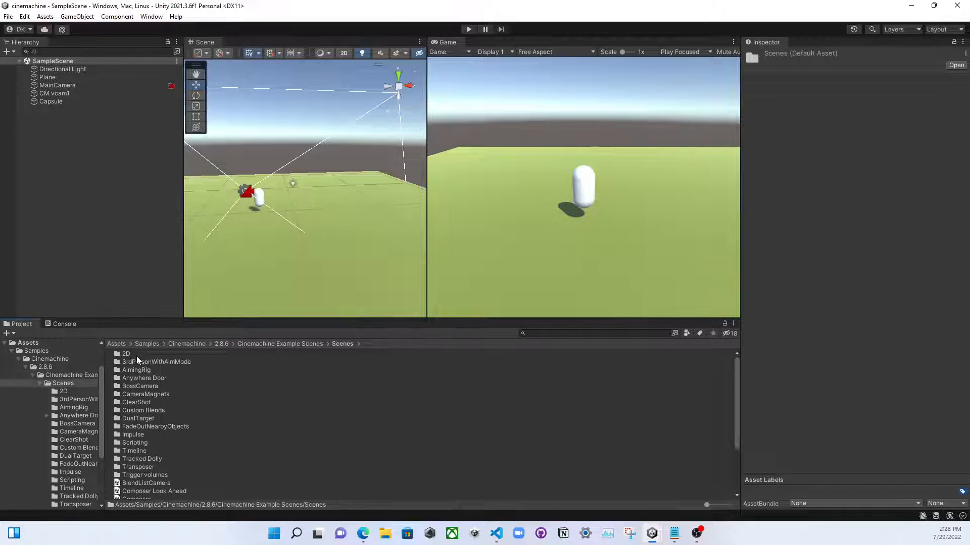
double_click(183, 362)
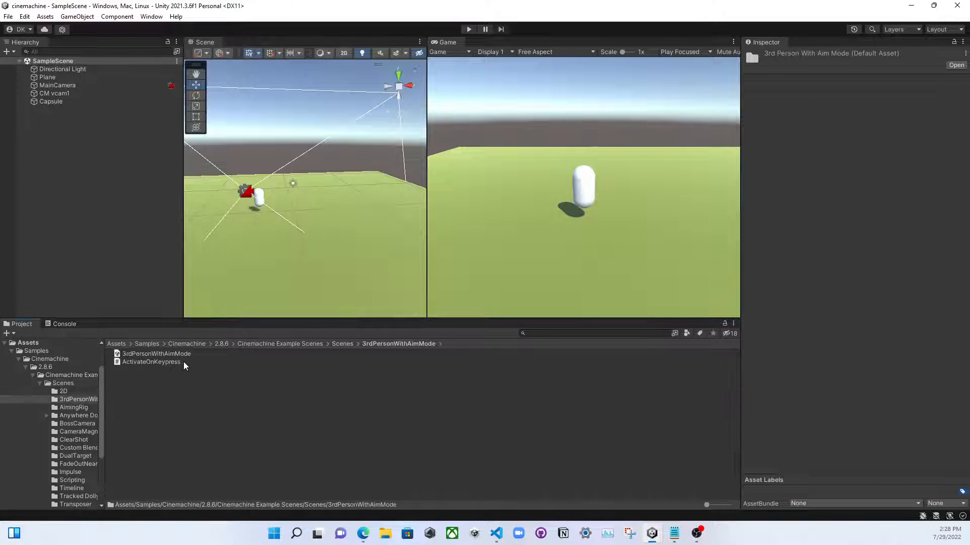
double_click(170, 352)
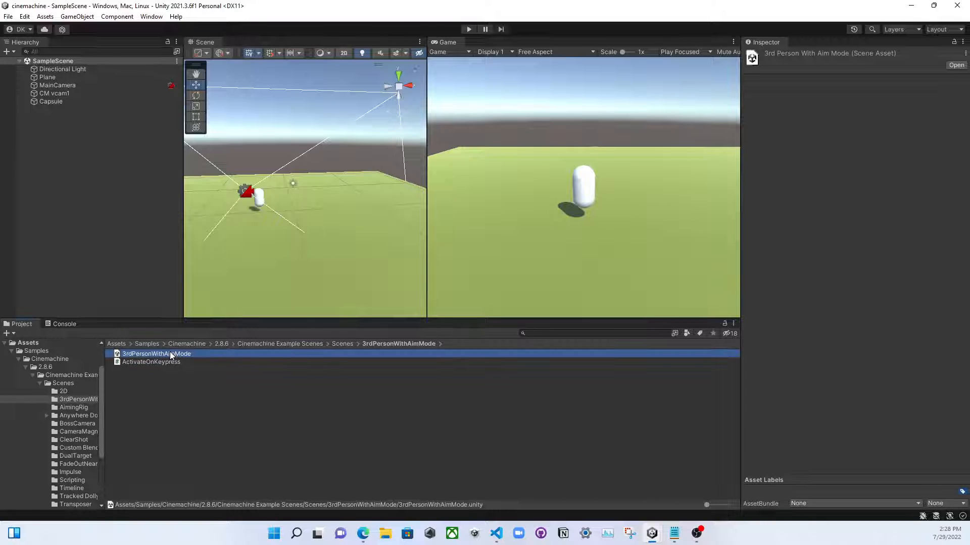
left_click(105, 175)
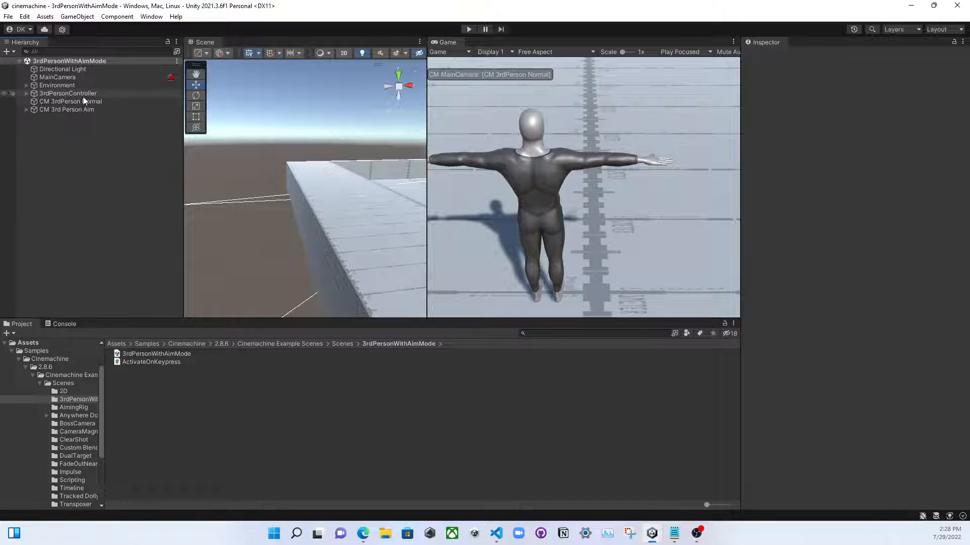
Inspect the components of the 3rdPersonController and CM 3rdPerson Normal objects, including the Cinemachine Collider.
left_click(98, 93)
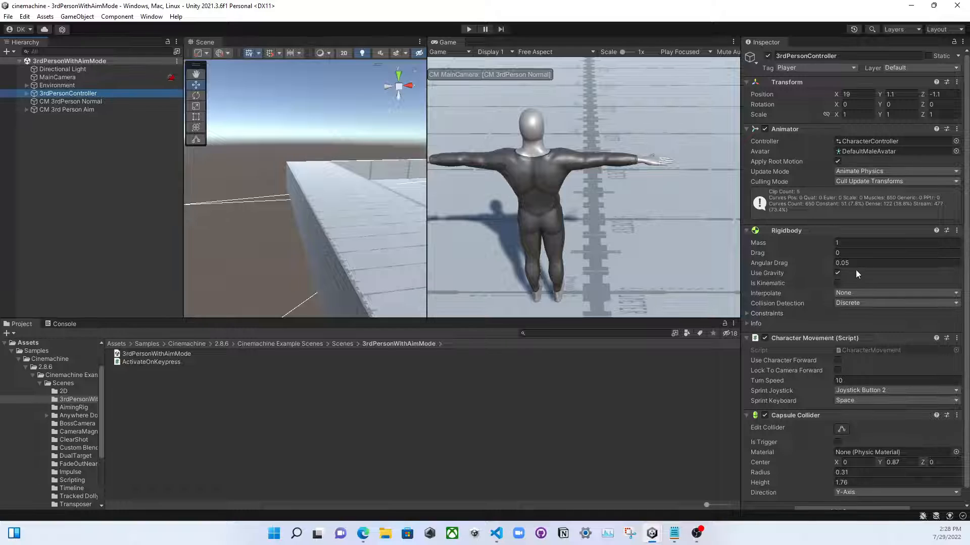
scroll(856, 270, "down", 1)
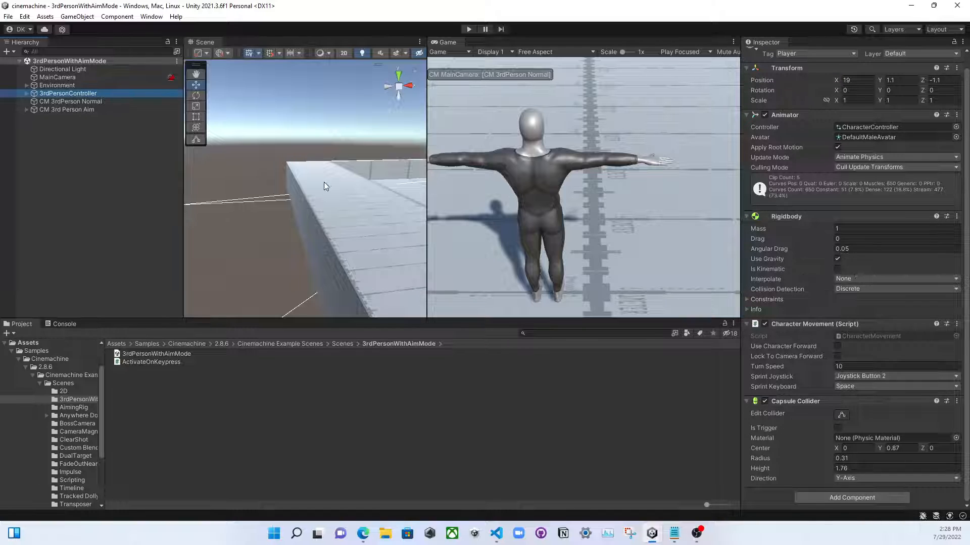
left_click(80, 103)
scroll(810, 304, "down", 1)
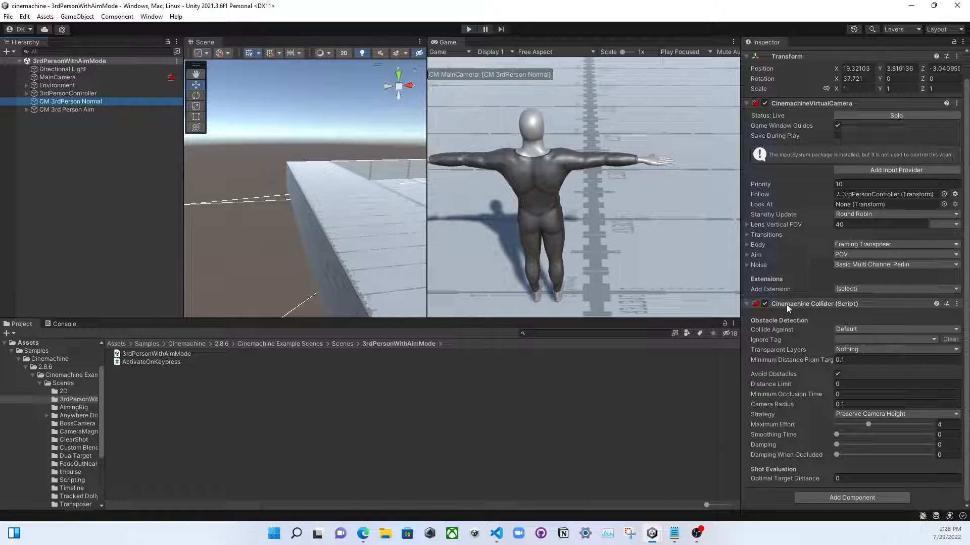
Open the Cinemachine Collider script of CM 3rdPerson Normal in Visual Studio, look through its code, and close the editor.
left_click(957, 305)
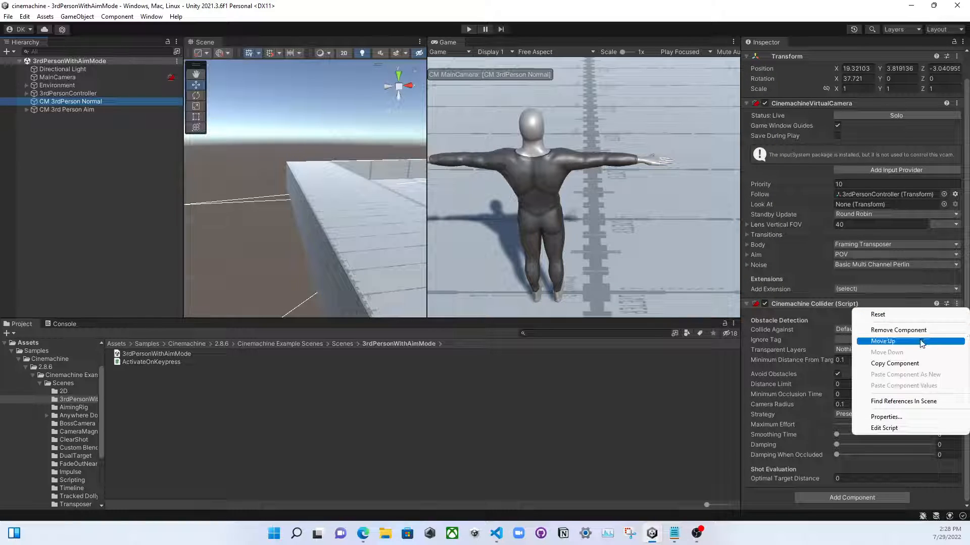
left_click(898, 427)
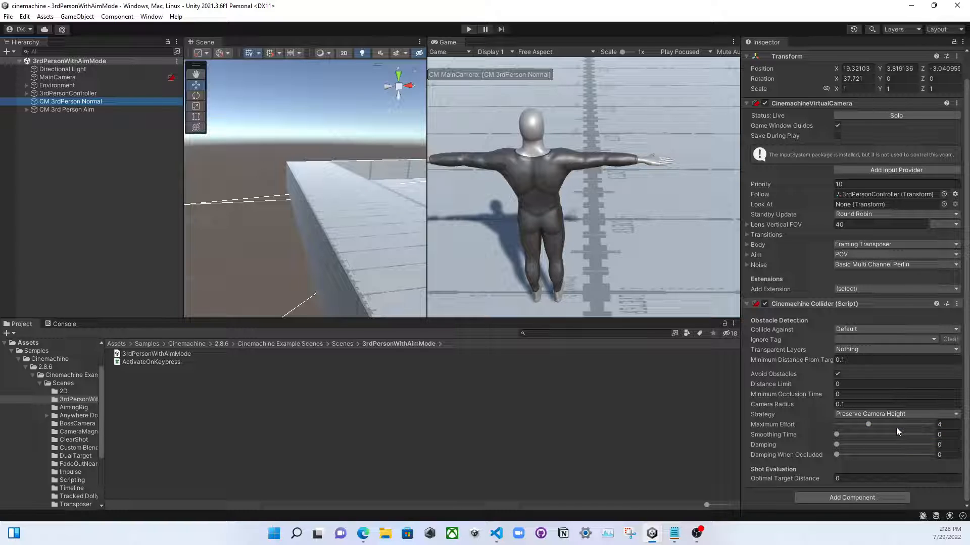
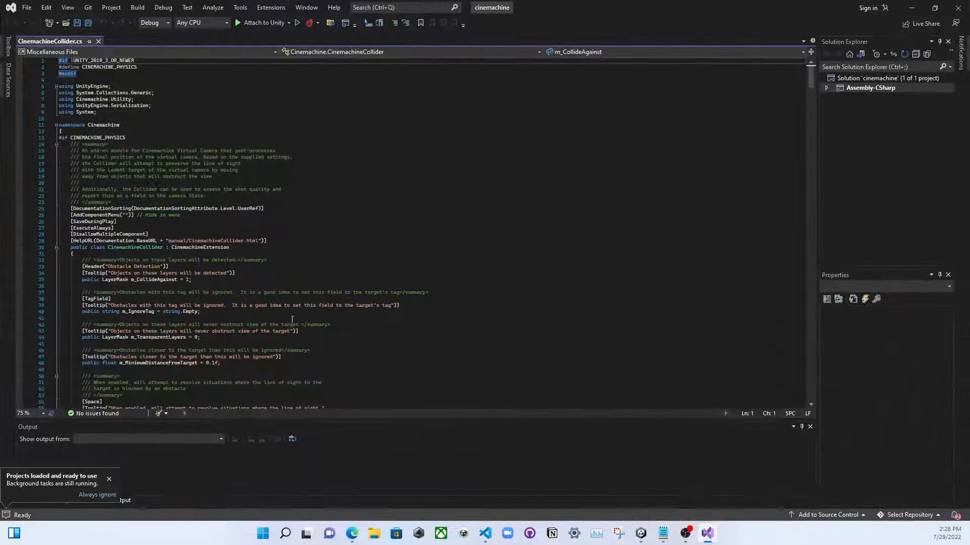
scroll(181, 292, "down", 20)
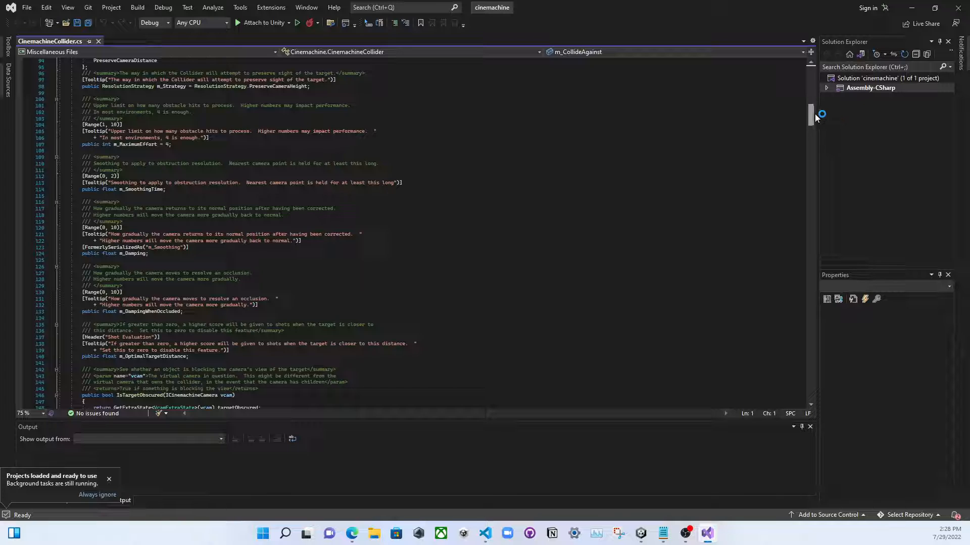
left_click_drag(811, 110, 784, 15)
left_click(227, 202)
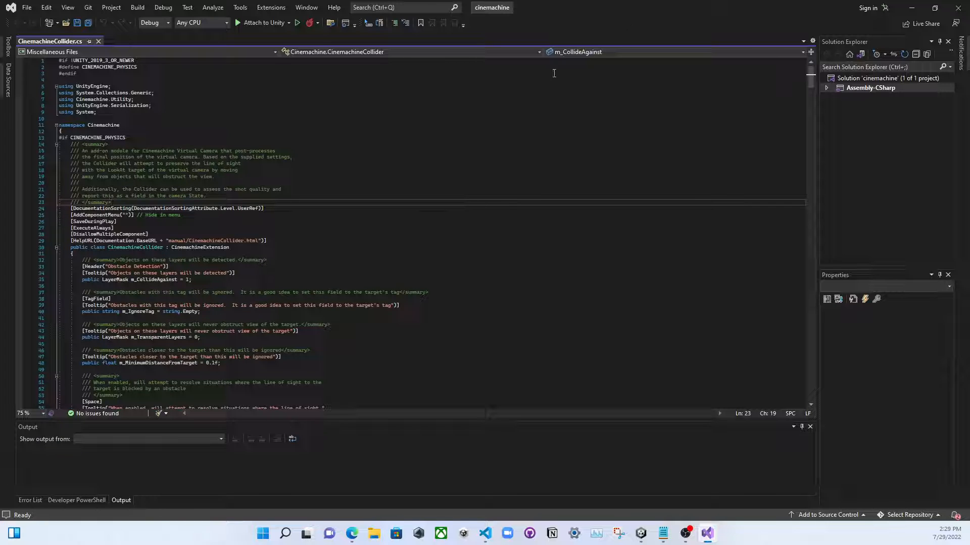
left_click_drag(584, 6, 550, 45)
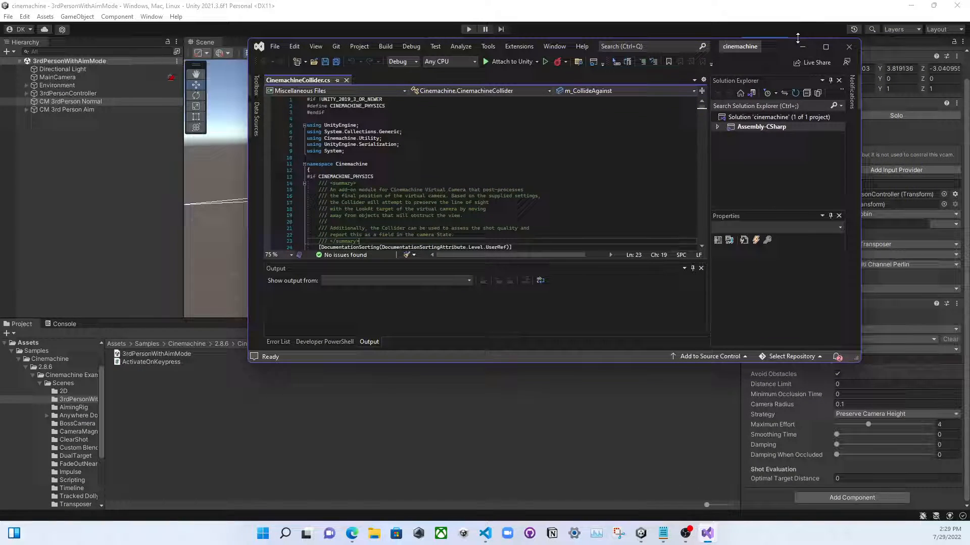
left_click(849, 48)
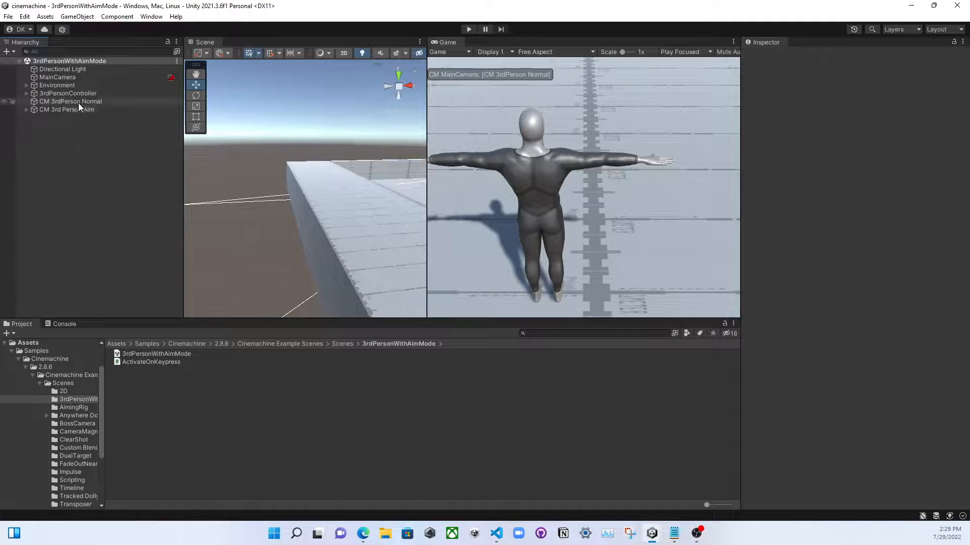
Copy the CM 3rdPerson Normal virtual camera from the sample scene.
left_click(80, 100)
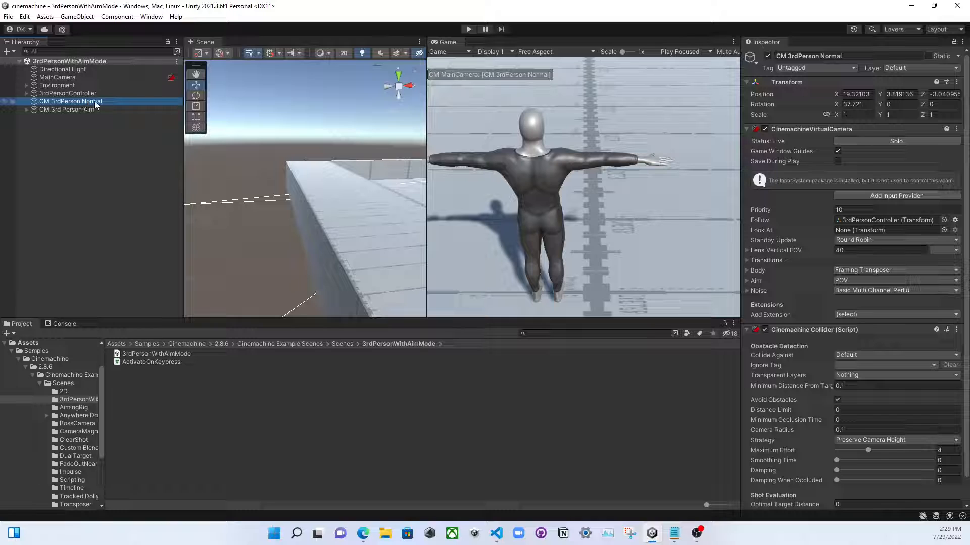
right_click(95, 103)
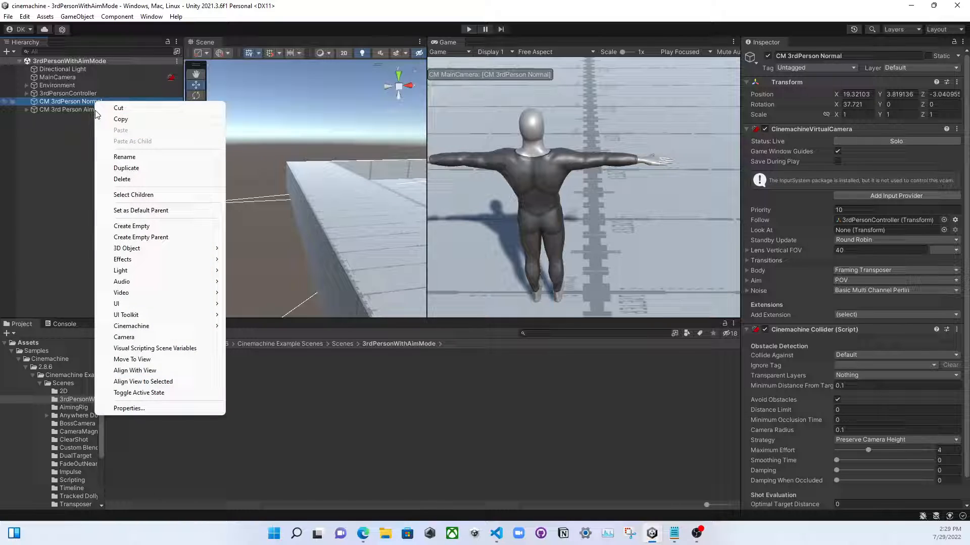
left_click(122, 120)
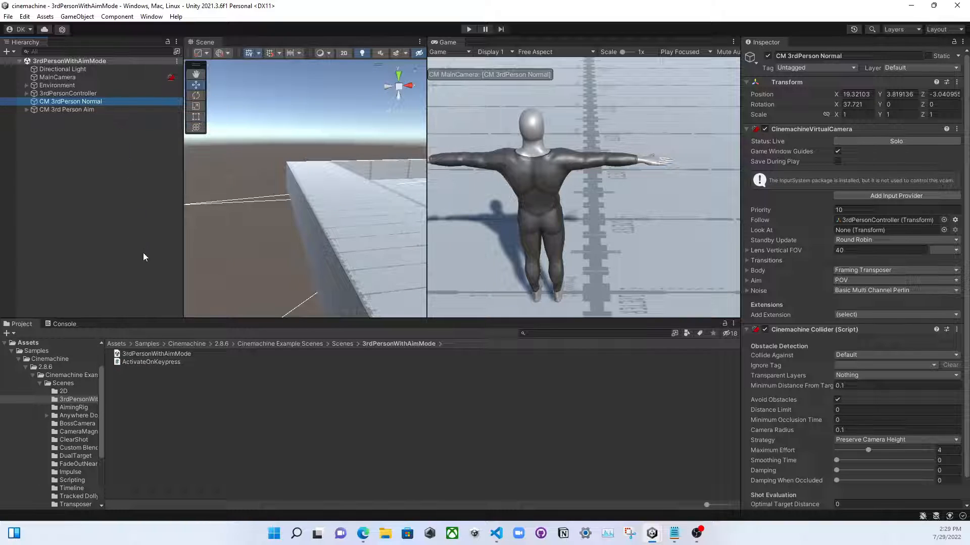
Save the CM 3rdPerson Normal virtual camera as a prefab in the root Assets folder.
left_click(116, 344)
left_click(124, 363)
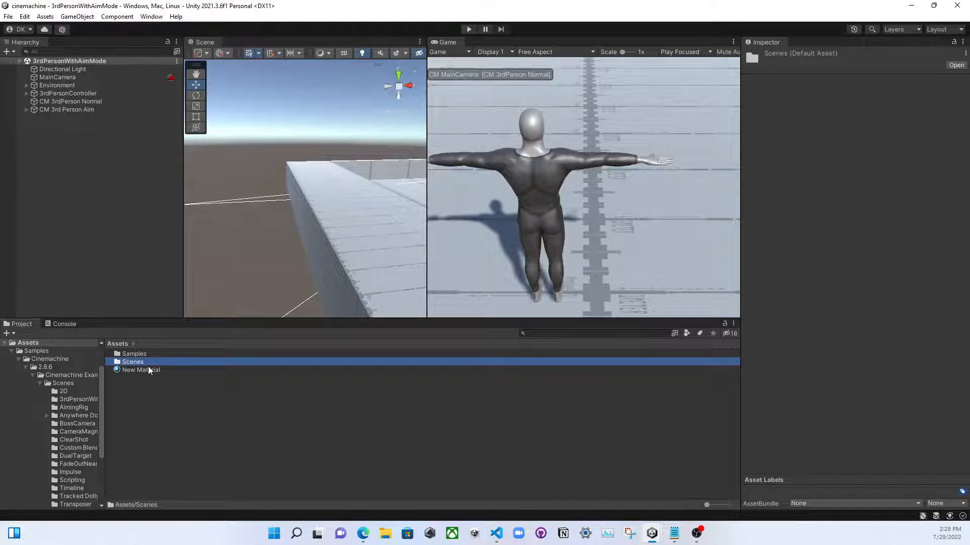
left_click(160, 402)
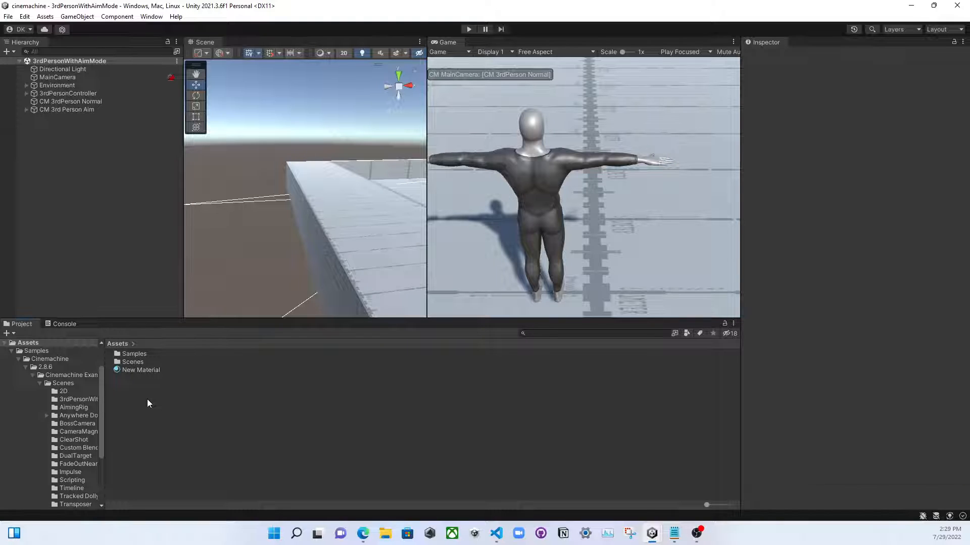
right_click(147, 399)
left_click(177, 457)
left_click(60, 101)
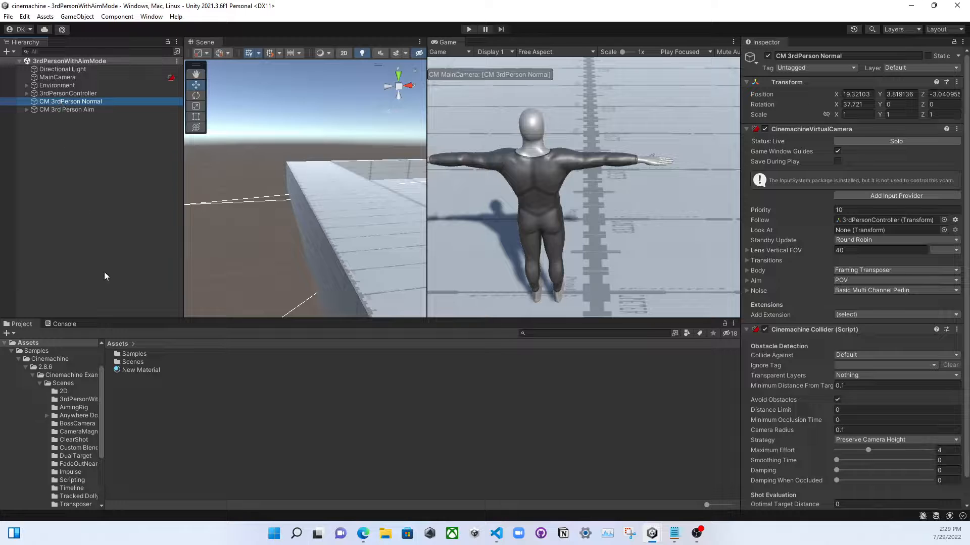
left_click(147, 405)
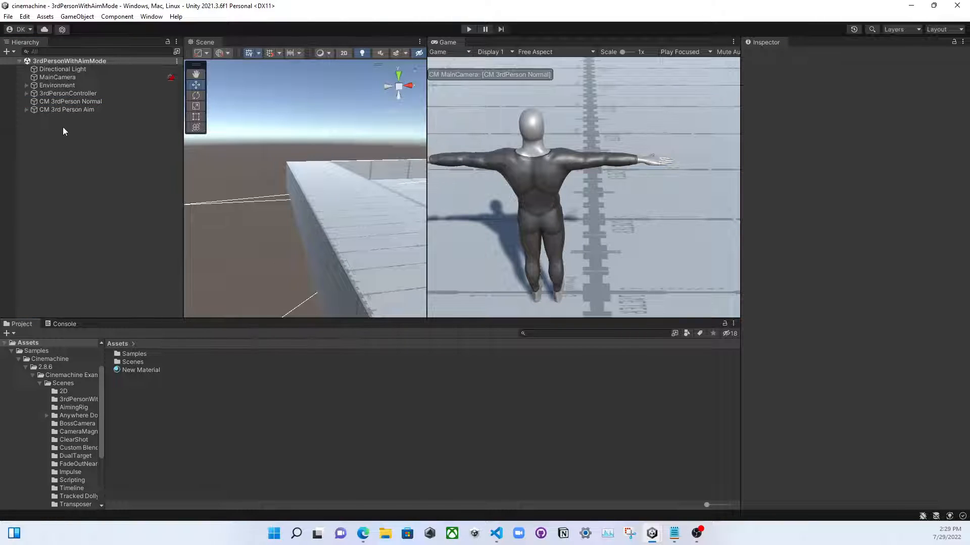
left_click(65, 101)
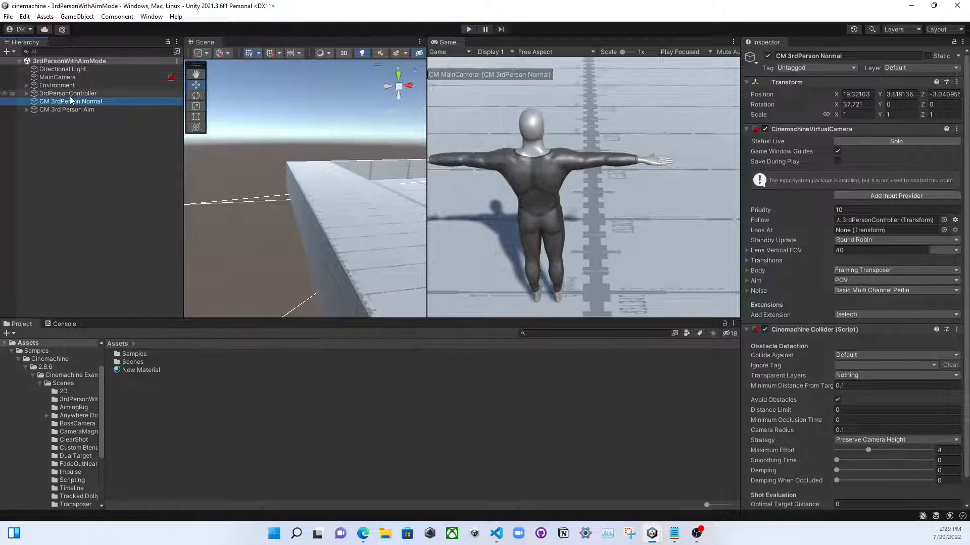
left_click_drag(70, 101, 157, 389)
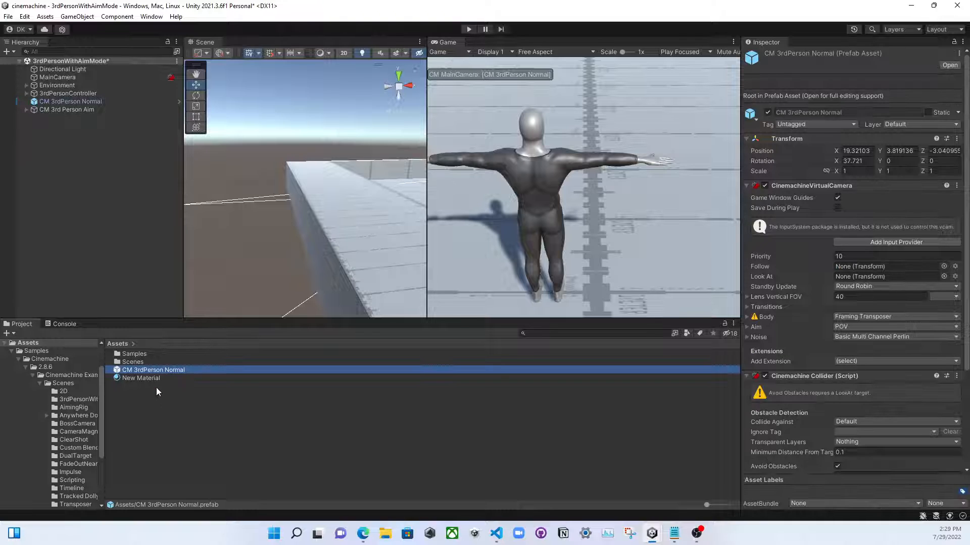
Unpack the CM 3rdPerson Normal prefab instance completely in the 3rdPersonWithAimMode scene.
left_click(111, 103)
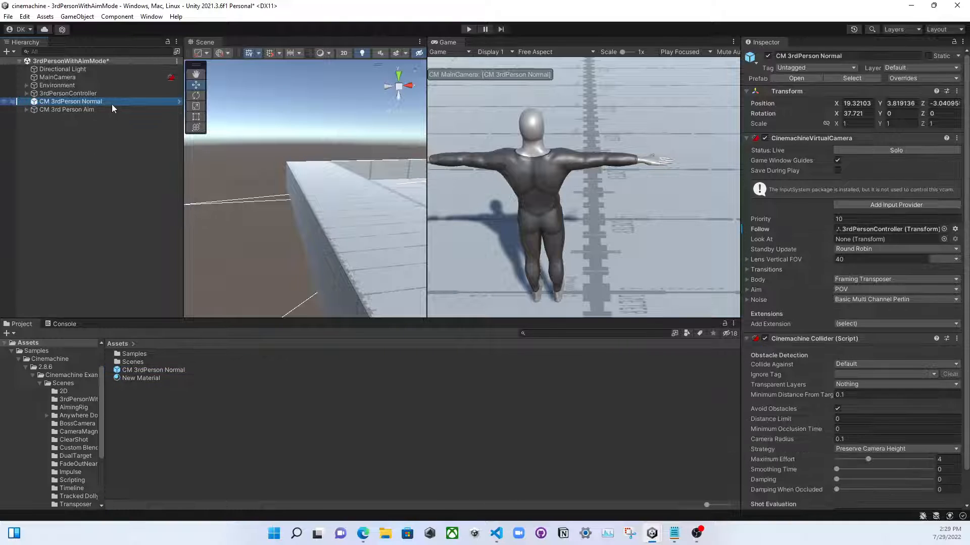
right_click(119, 101)
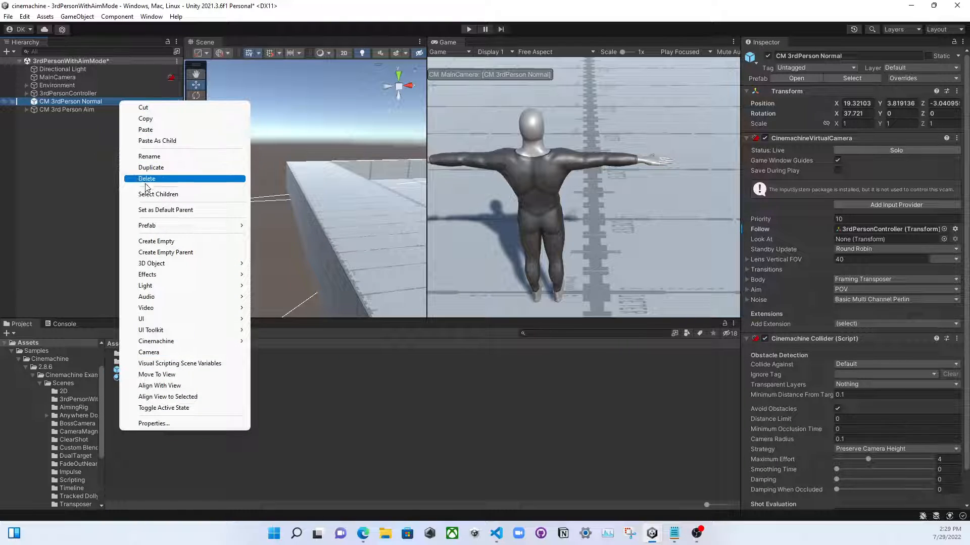
key("Escape")
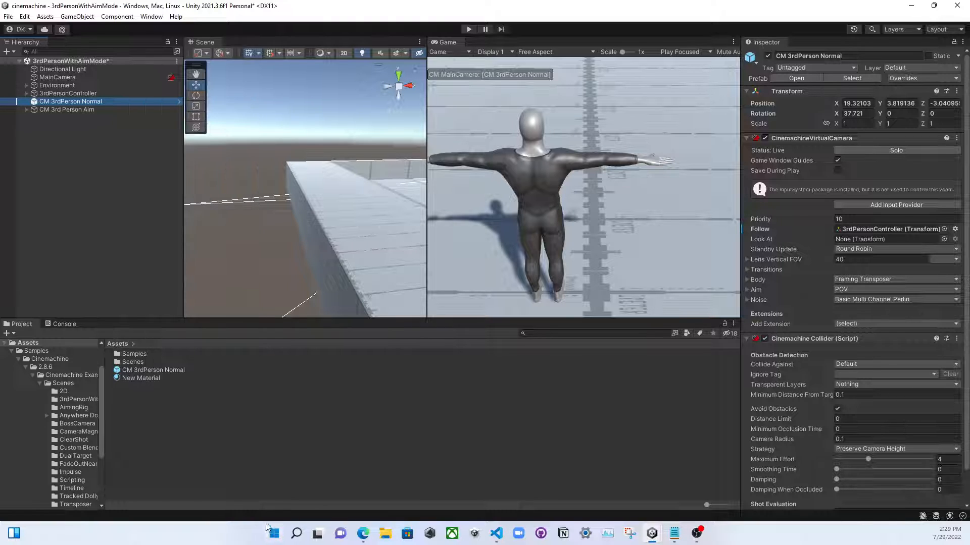
left_click(174, 370)
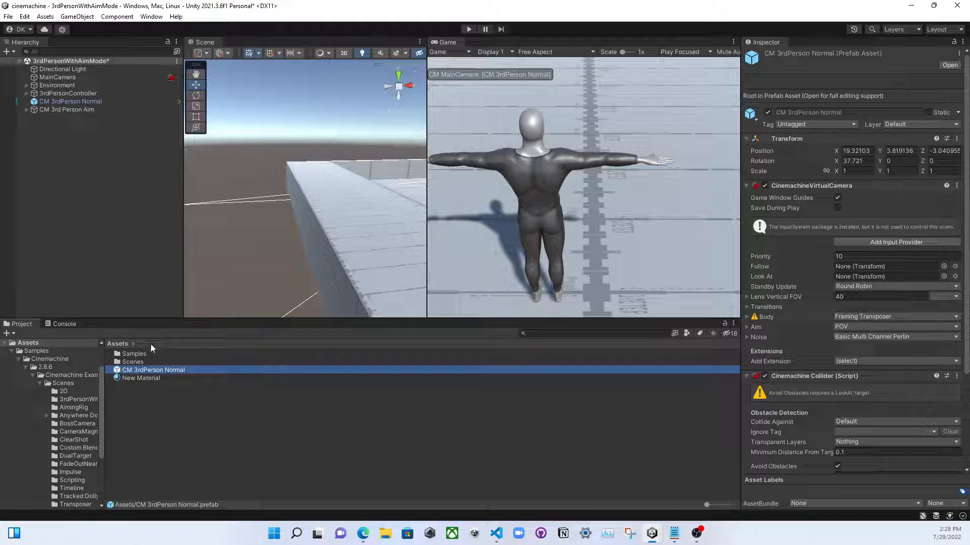
left_click(77, 101)
left_click(134, 370)
left_click(172, 103)
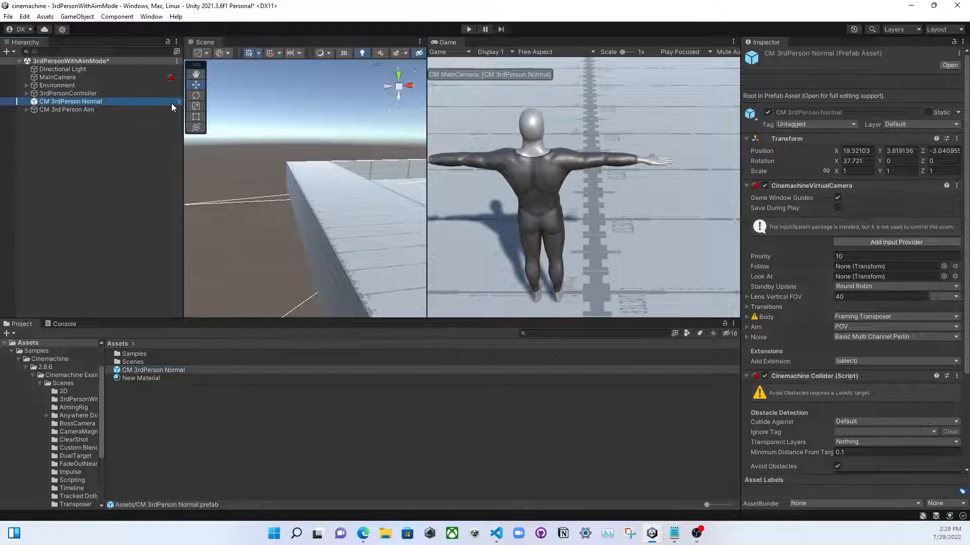
right_click(172, 102)
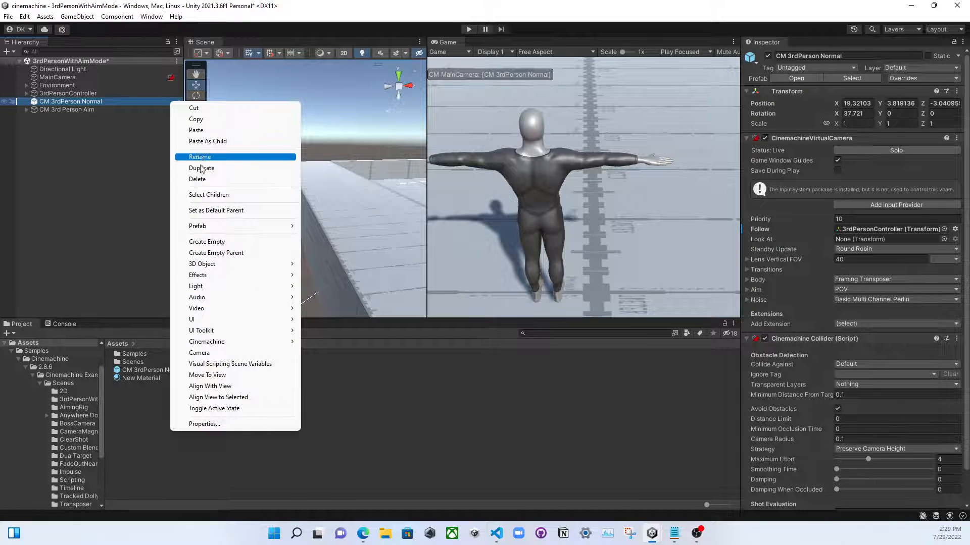
mouse_move(215, 231)
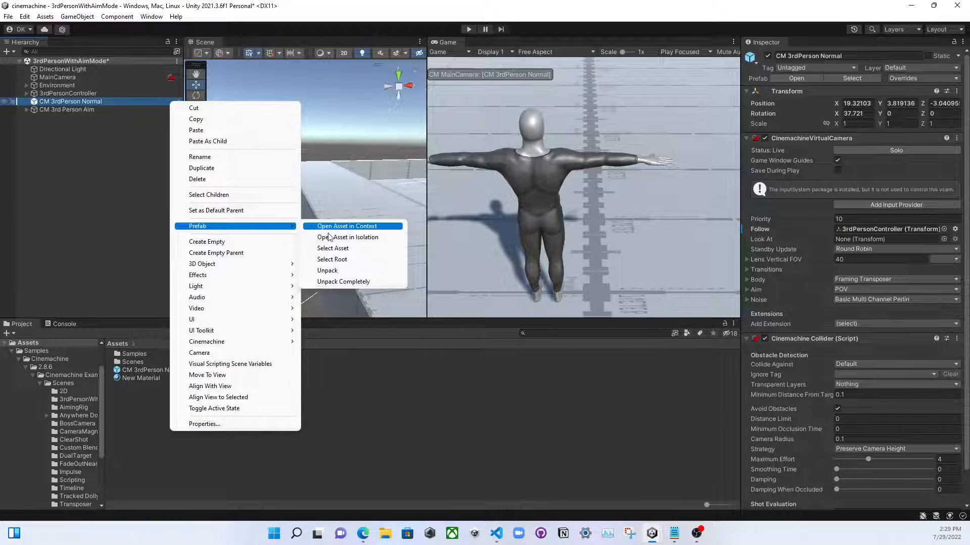
left_click(356, 282)
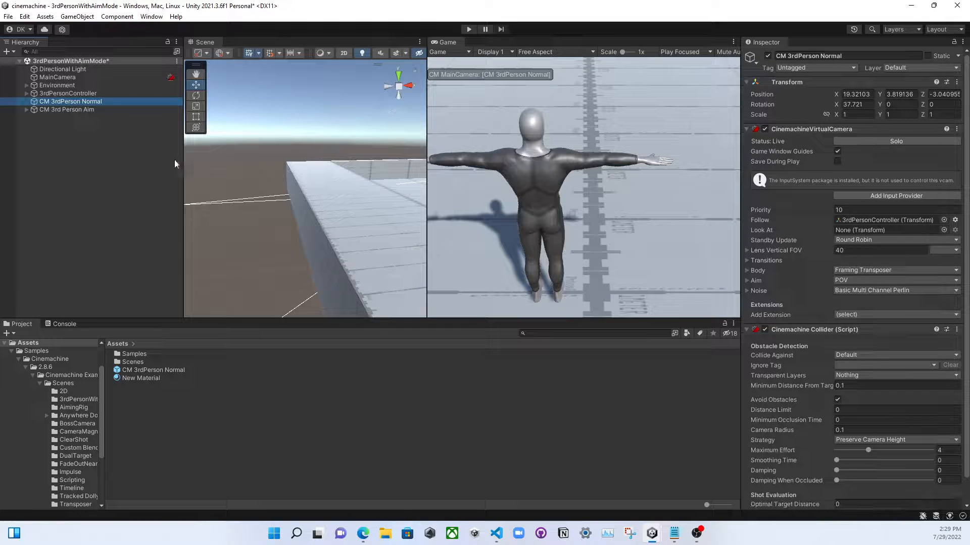
Open SampleScene from Assets/Scenes, saving the changes made to the 3rdPersonWithAimMode scene.
left_click(190, 410)
left_click(169, 362)
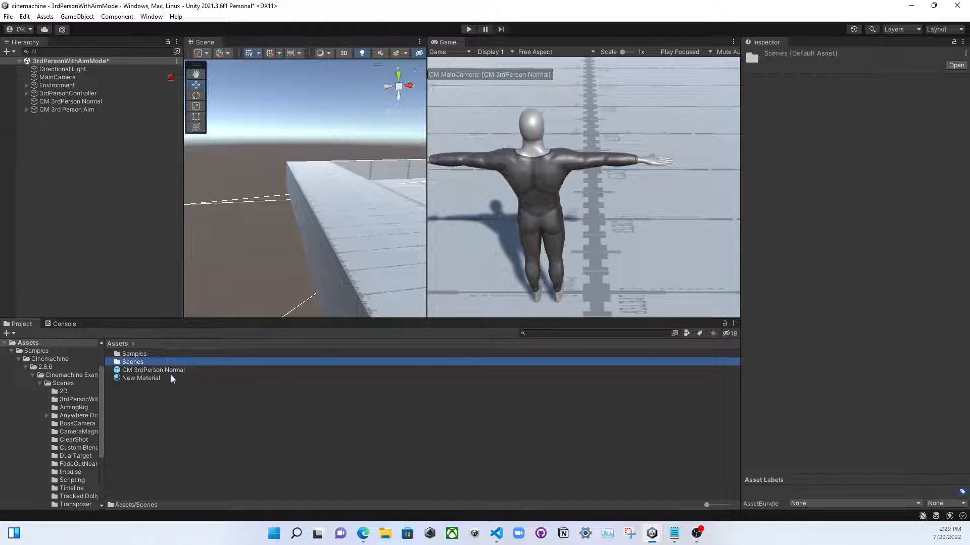
left_click(170, 375)
left_click(168, 370)
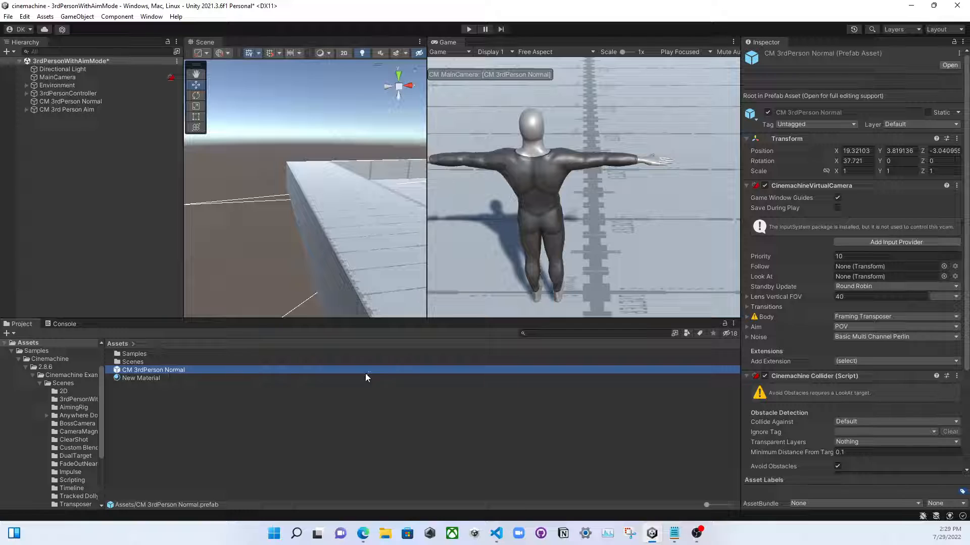
double_click(123, 361)
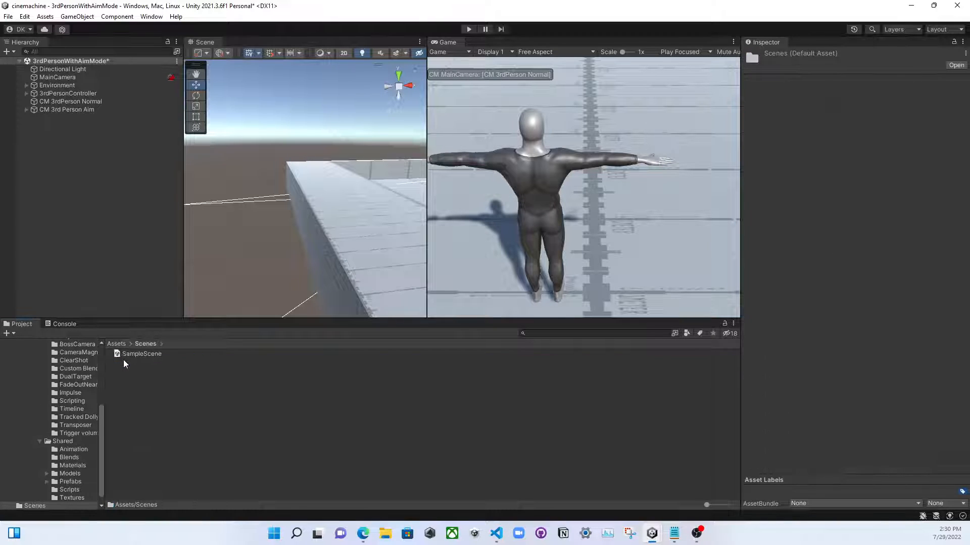
left_click(121, 355)
double_click(123, 355)
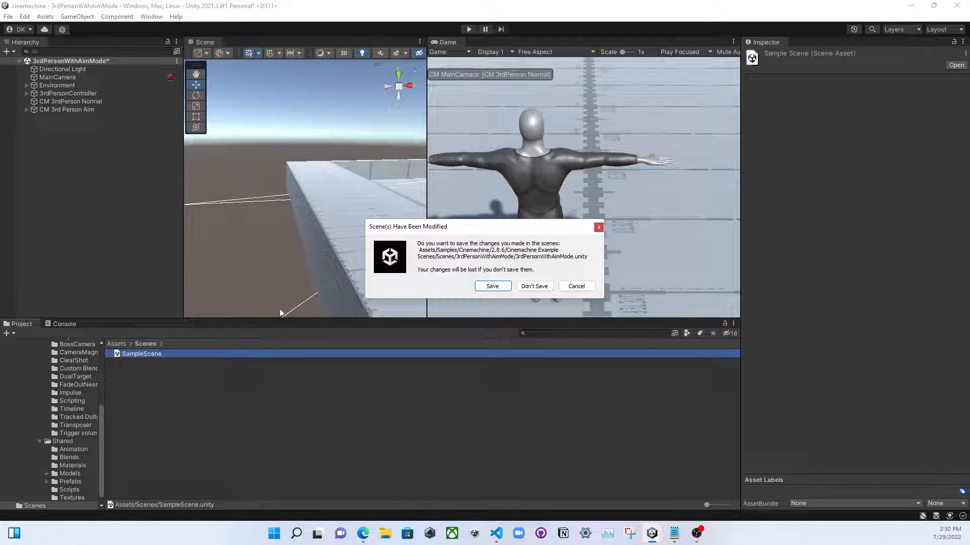
left_click(505, 286)
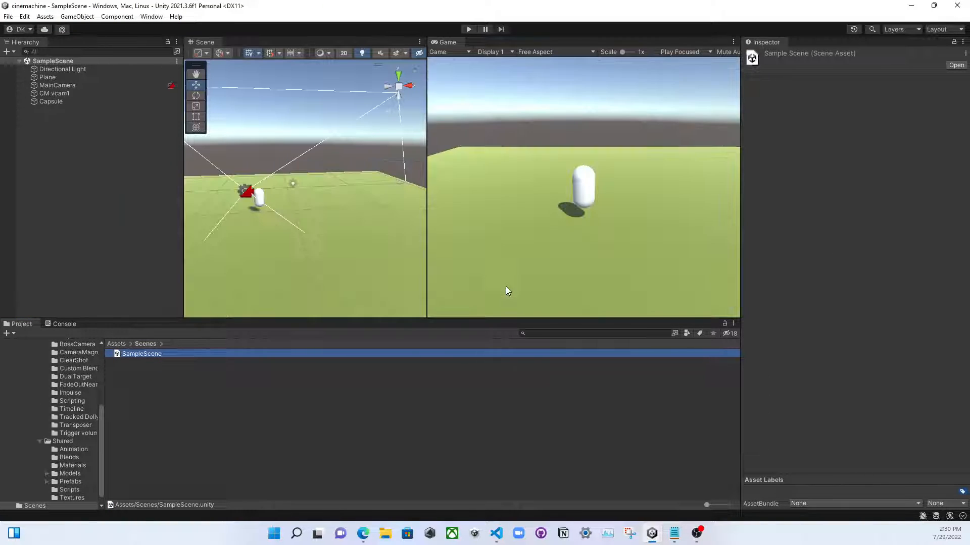
Add the CM 3rdPerson Normal prefab from the Assets folder to the SampleScene hierarchy.
left_click(122, 344)
left_click(144, 376)
left_click(145, 370)
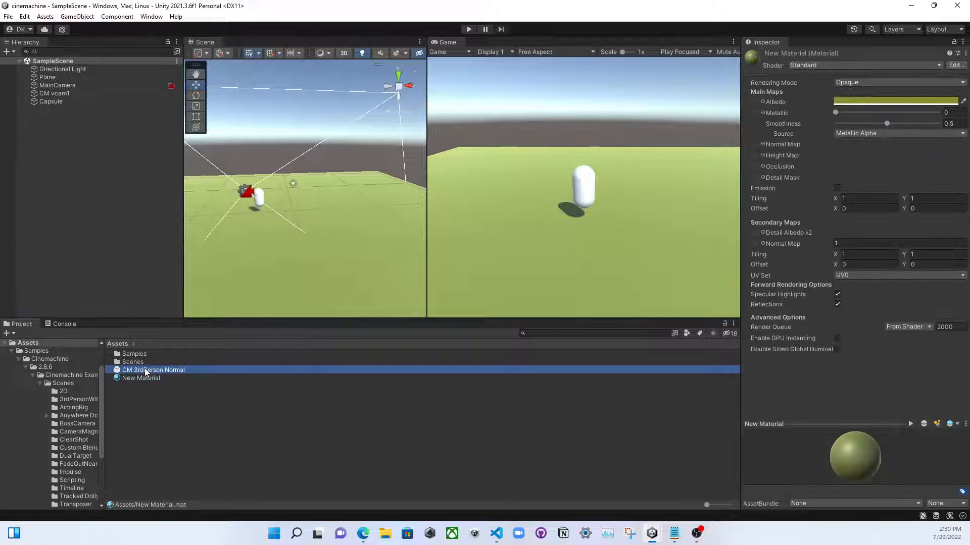
left_click_drag(145, 369, 81, 141)
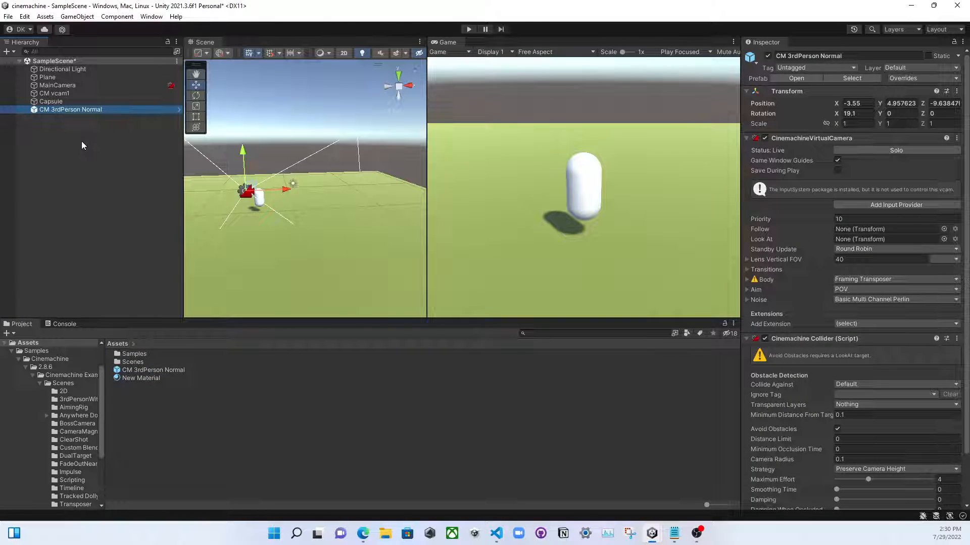
Compare the components of CM vcam1 and CM 3rdPerson Normal, including the Cinemachine Collider settings.
left_click(77, 95)
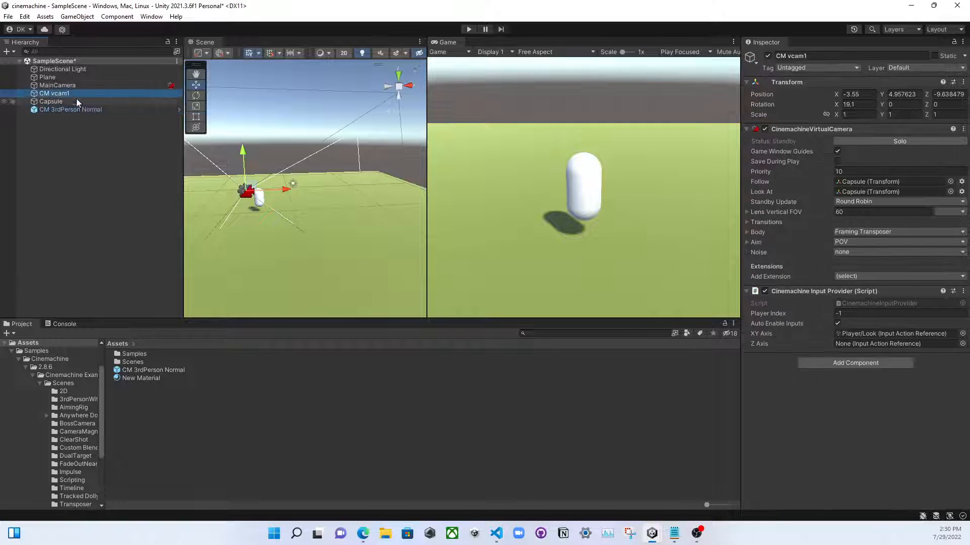
left_click(79, 109)
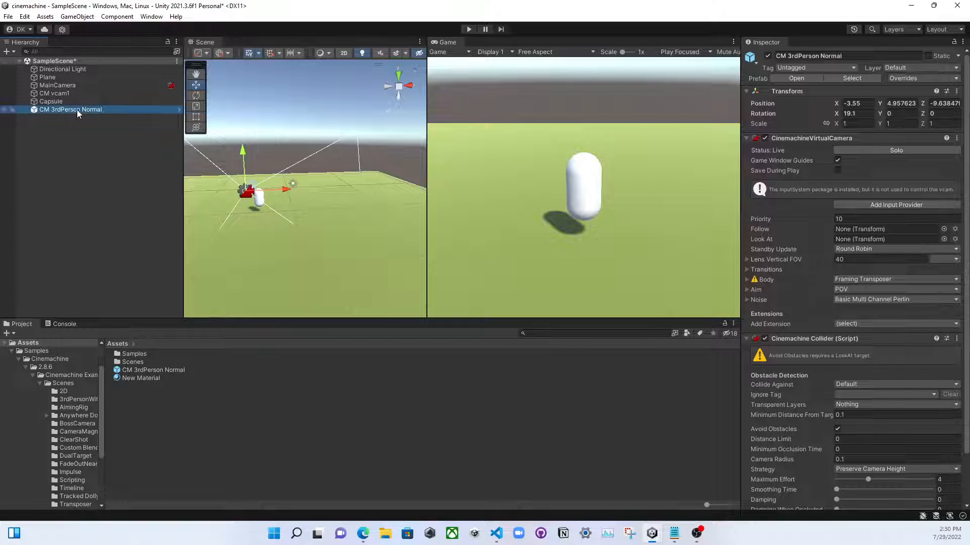
left_click(77, 93)
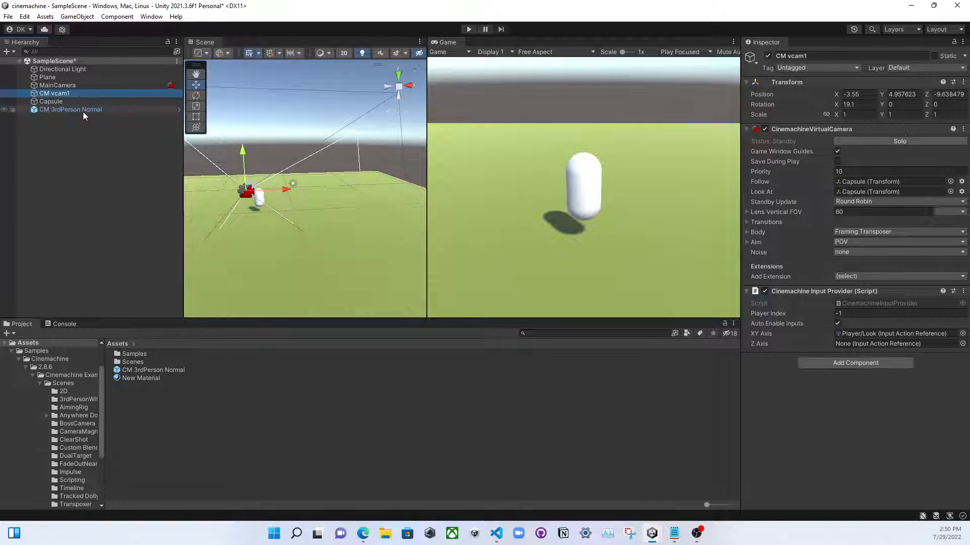
left_click(83, 110)
scroll(829, 316, "down", 3)
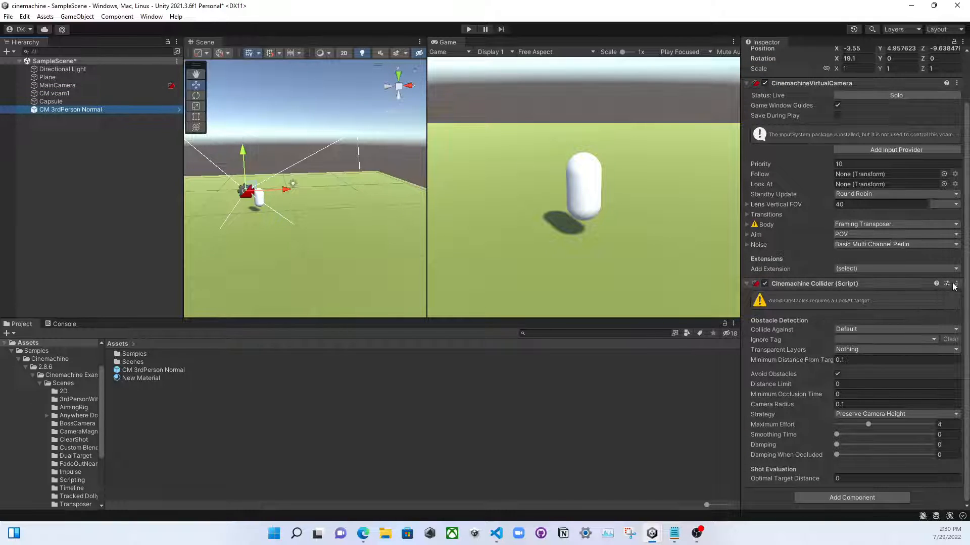
left_click(88, 92)
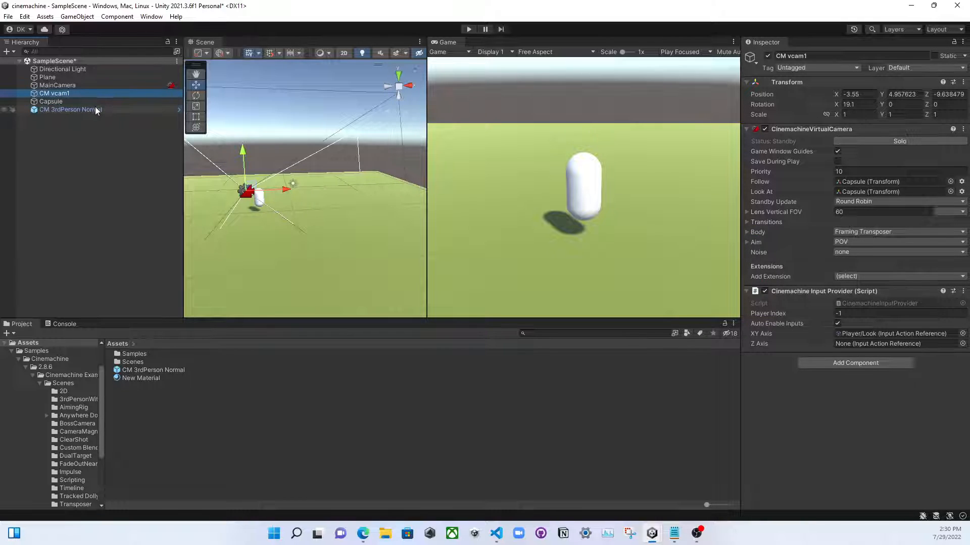
Delete the CM 3rdPerson Normal camera from SampleScene.
left_click(95, 109)
right_click(96, 108)
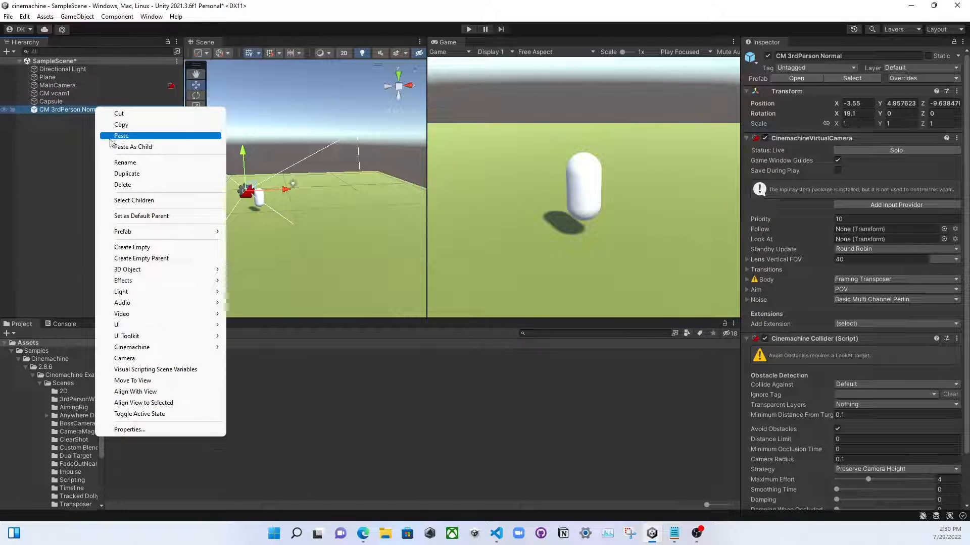
left_click(125, 185)
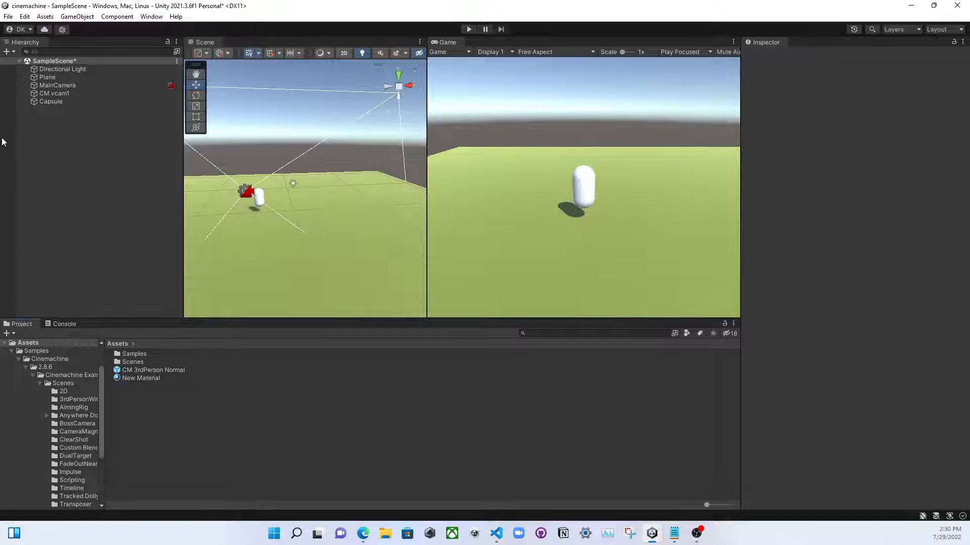
Run the scene to test the CM vcam1 orbit and locate the input action assigned to its XY Axis.
left_click(74, 95)
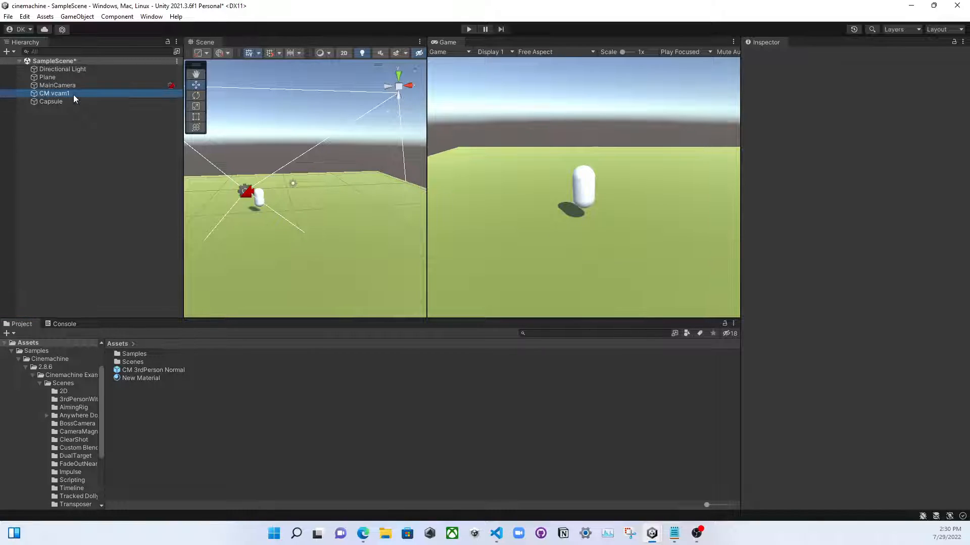
left_click(467, 28)
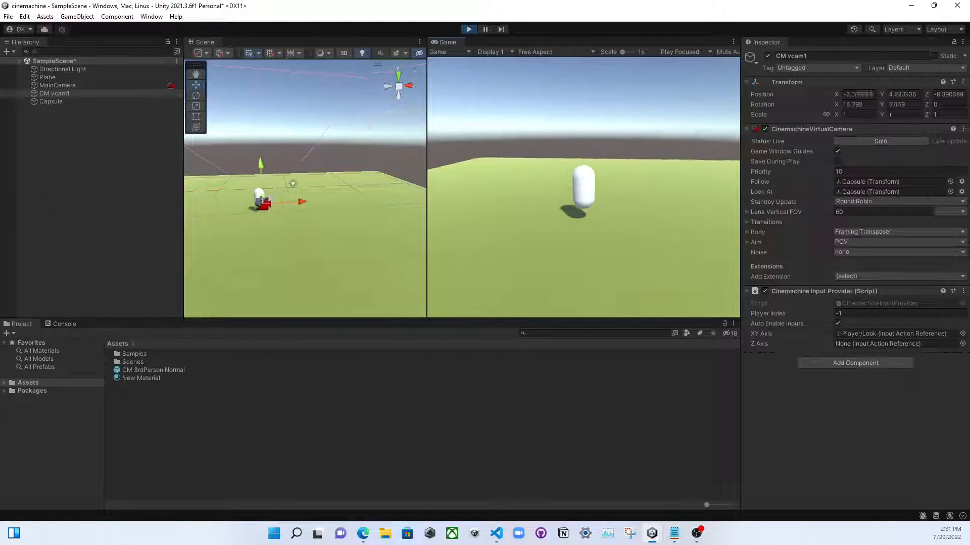
left_click(917, 333)
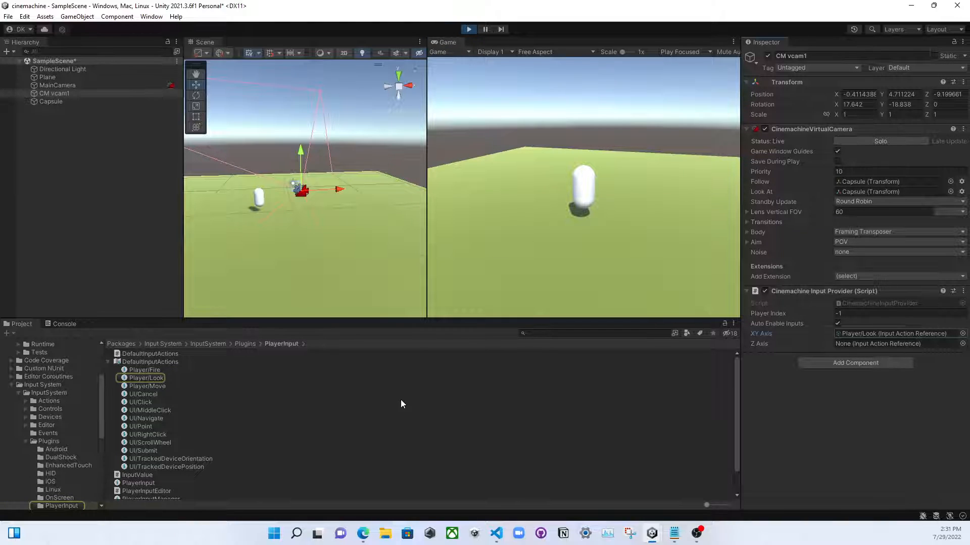
Create an Input Actions asset named New Controls in the Assets folder.
left_click(121, 344)
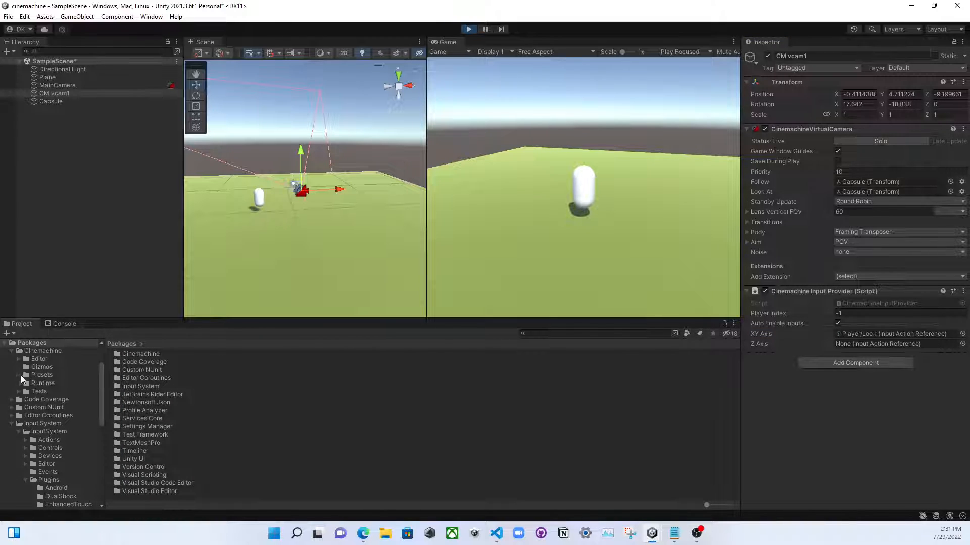
scroll(21, 380, "up", 3)
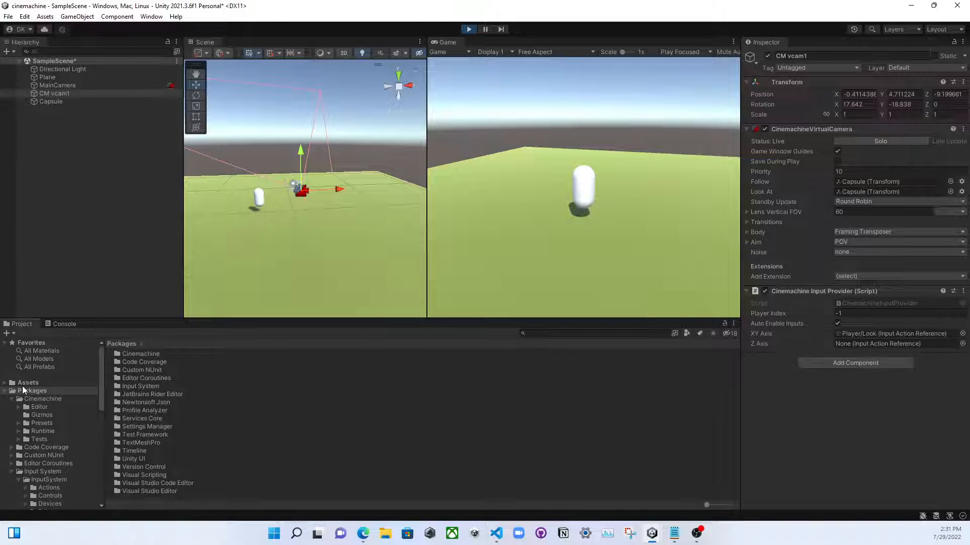
left_click(25, 382)
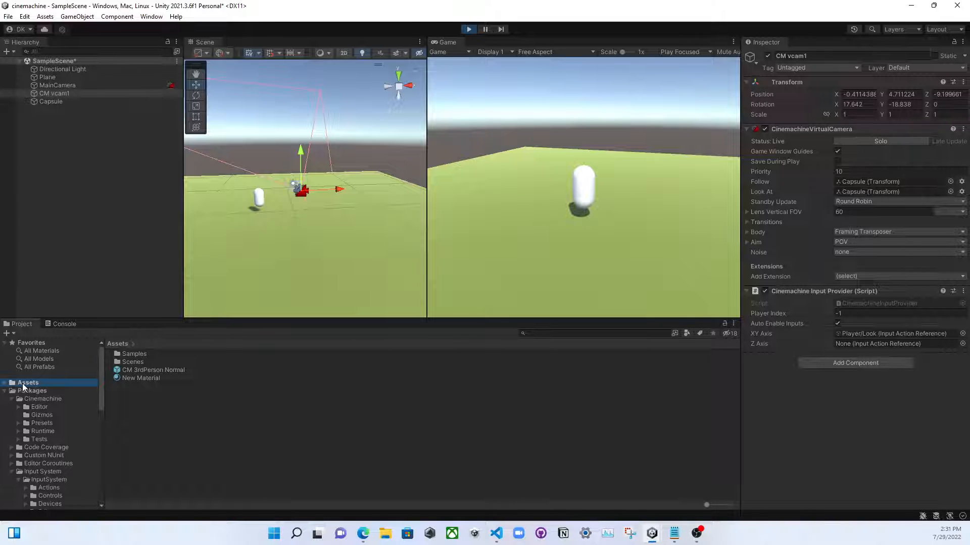
right_click(164, 413)
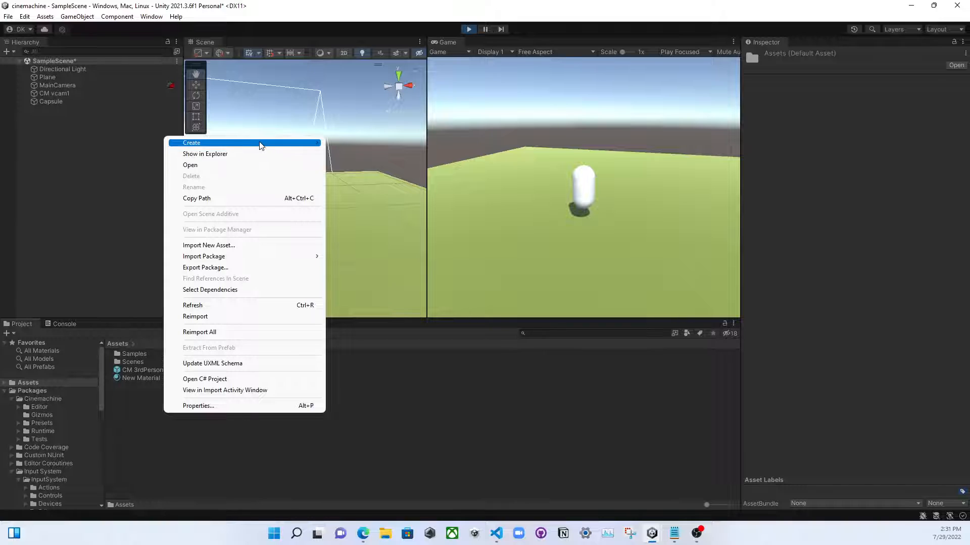
mouse_move(261, 146)
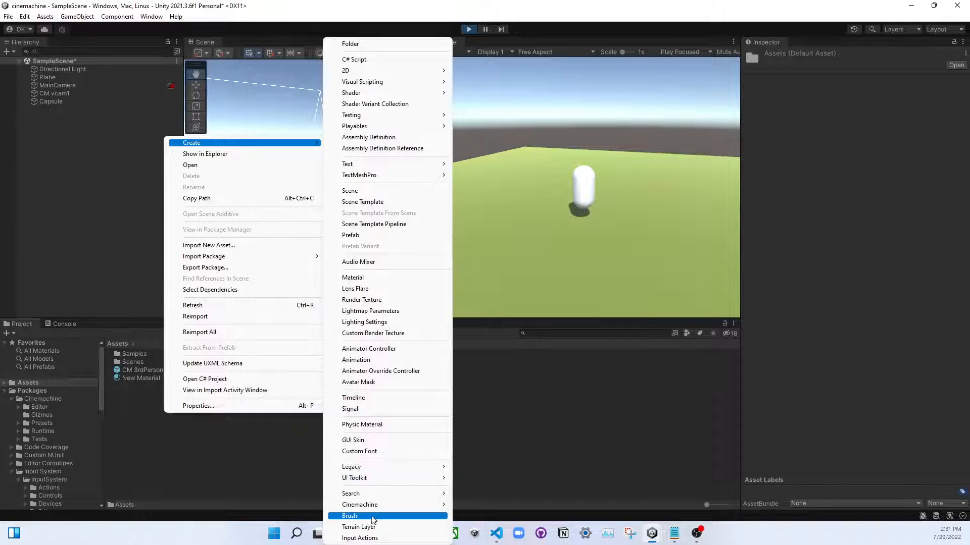
left_click(360, 538)
key("Return")
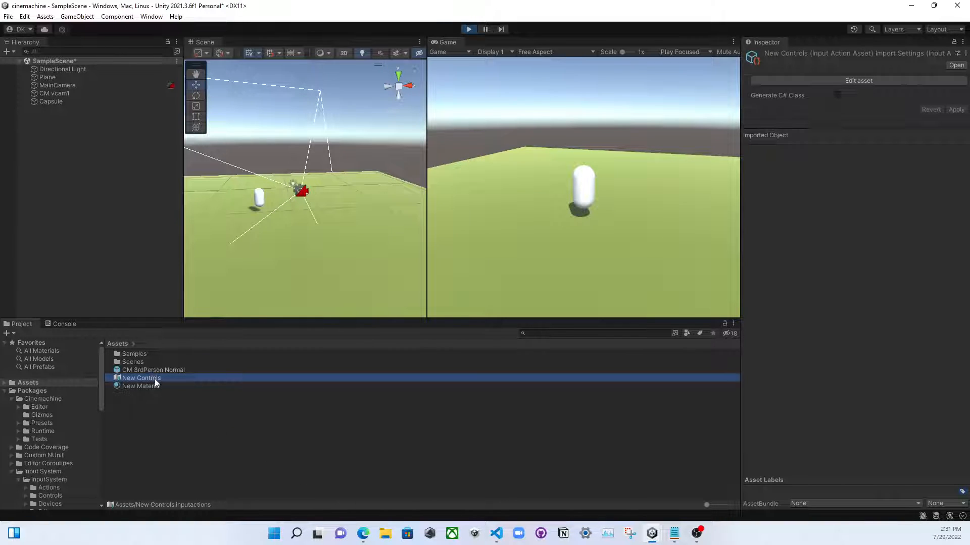
Open New Controls, add an action map, and set its new action to action type Value with control type Vector 2.
double_click(155, 378)
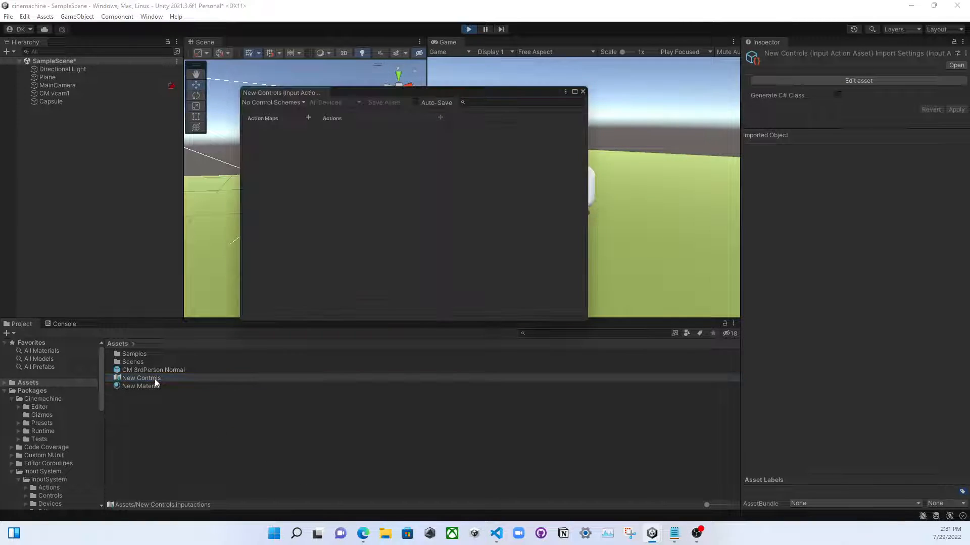
left_click(308, 117)
right_click(352, 127)
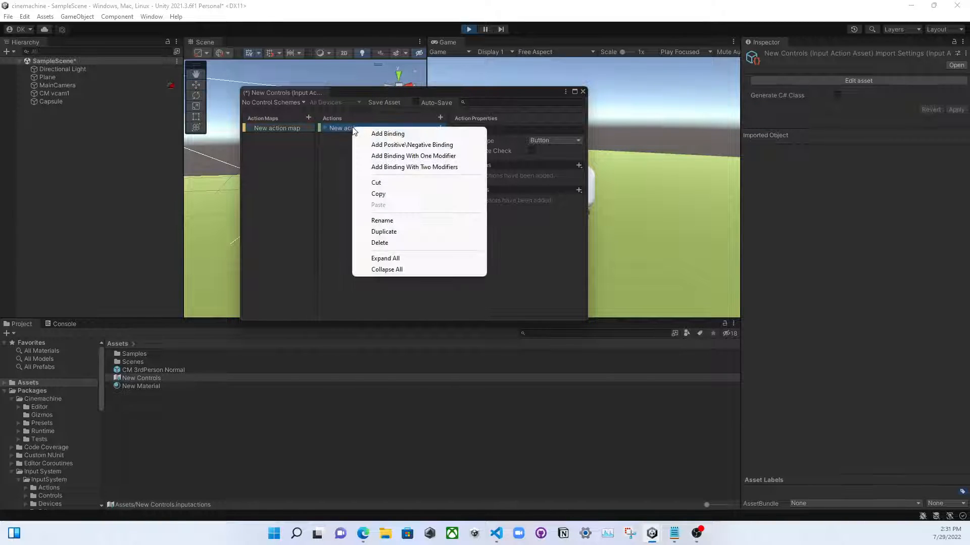
left_click(326, 192)
left_click(536, 140)
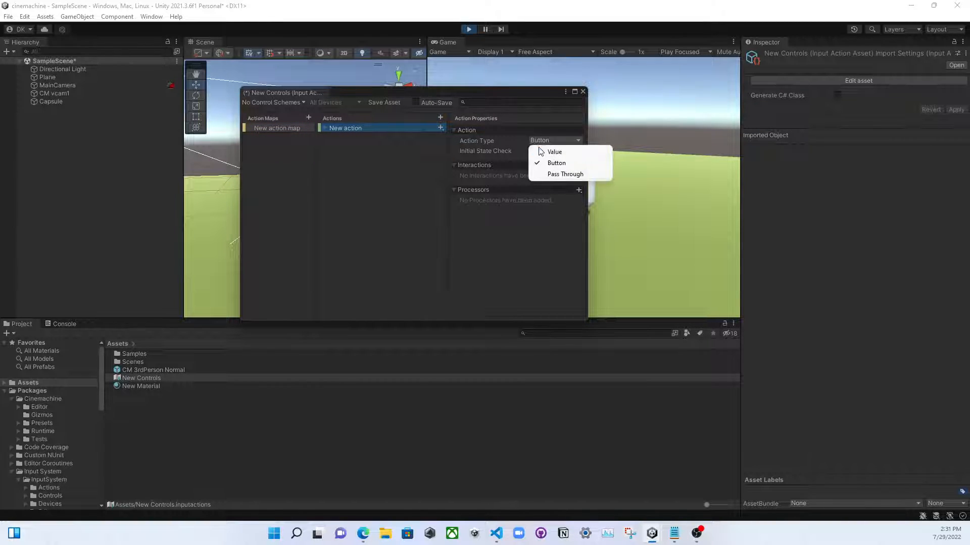
left_click(530, 150)
left_click(535, 150)
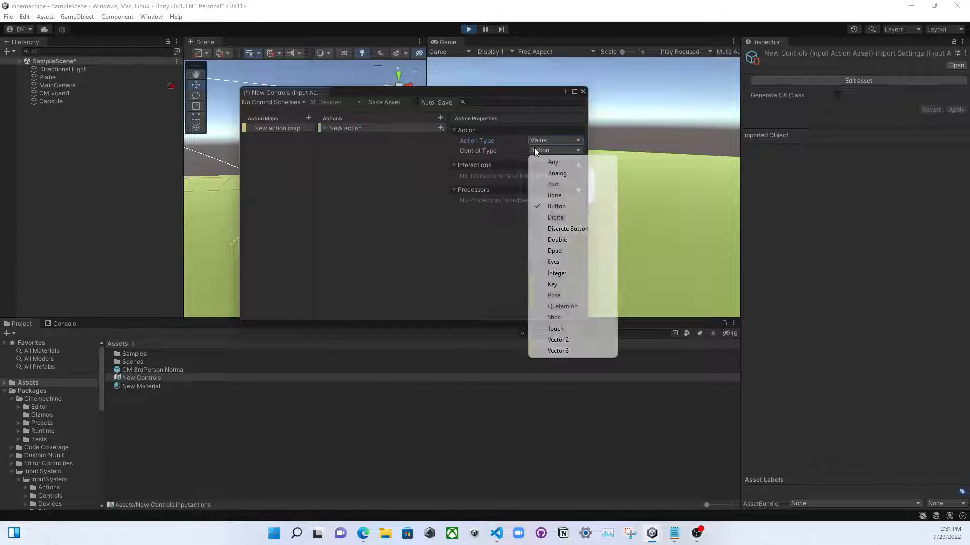
left_click(573, 340)
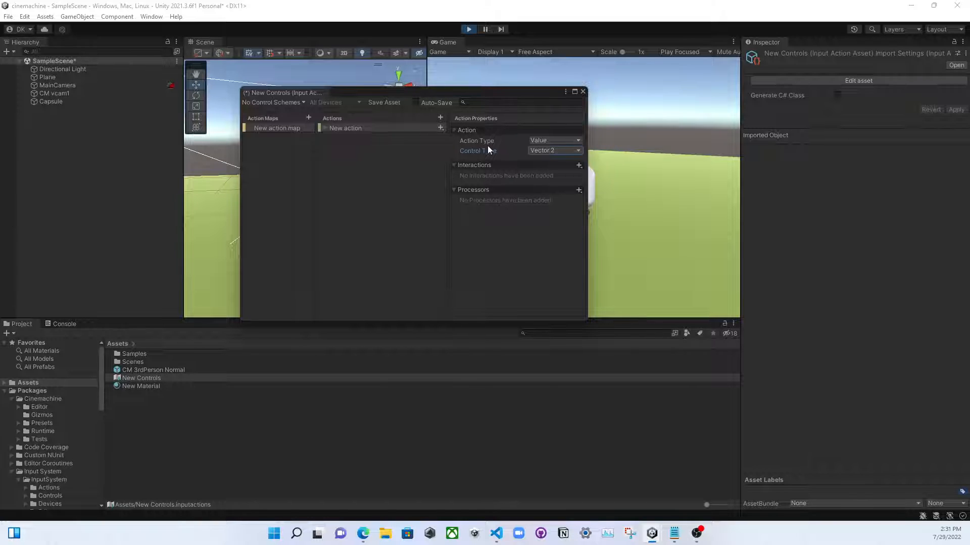
Add an Up/Down/Left/Right composite to the new action and bind its Up part to the keyboard's Up Arrow.
right_click(379, 128)
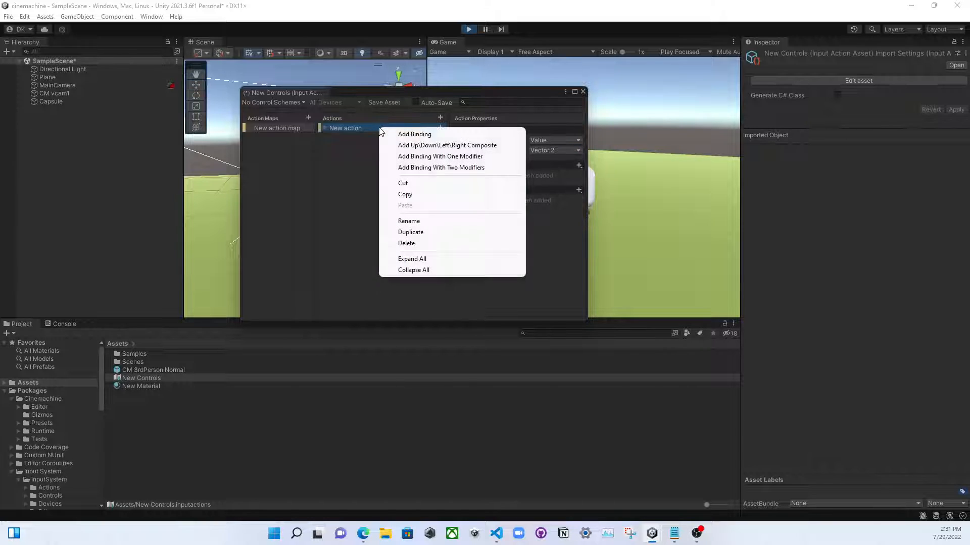
left_click(419, 147)
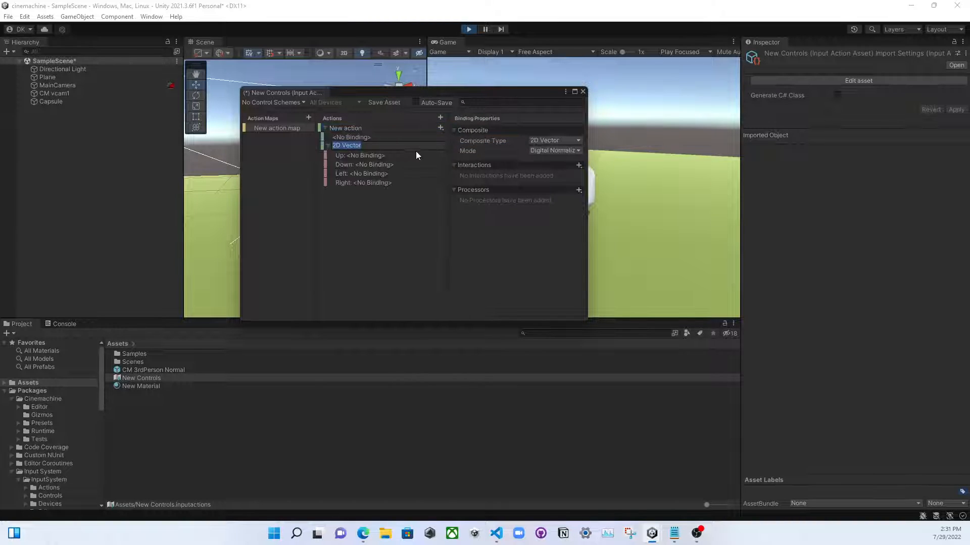
left_click(367, 156)
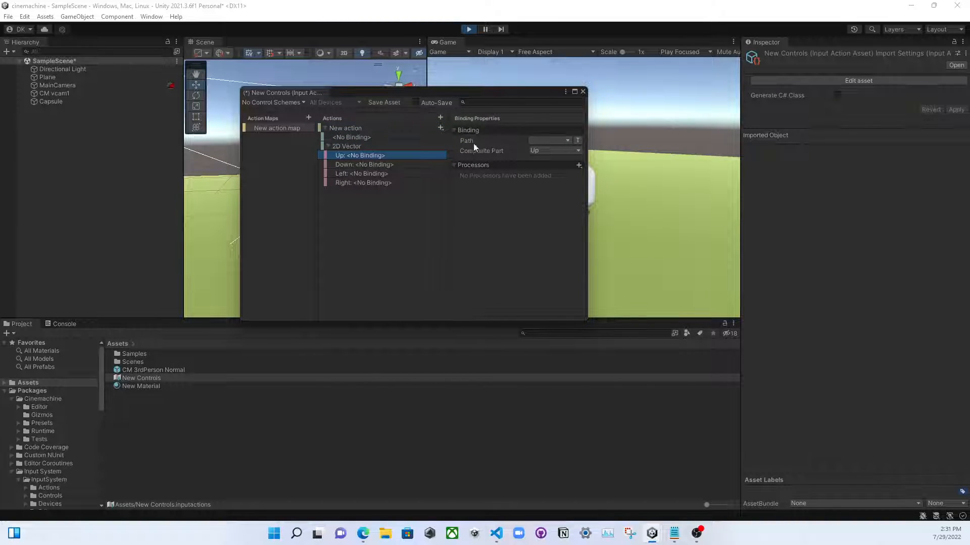
left_click(540, 140)
left_click(542, 152)
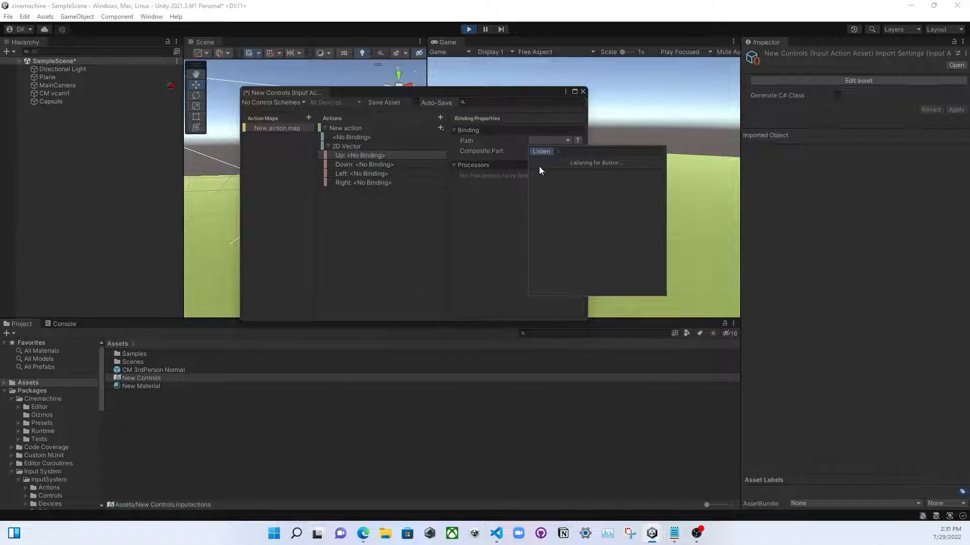
key("Up")
left_click(548, 174)
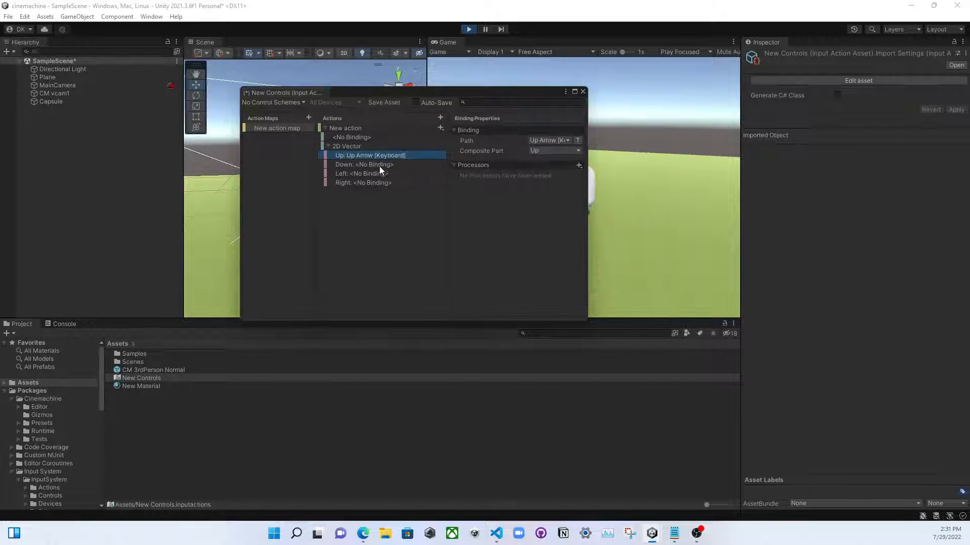
Bind the composite's Down part to Down Arrow [Keyboard] and its Left part to Left Arrow [Keyboard].
left_click(378, 165)
left_click(535, 151)
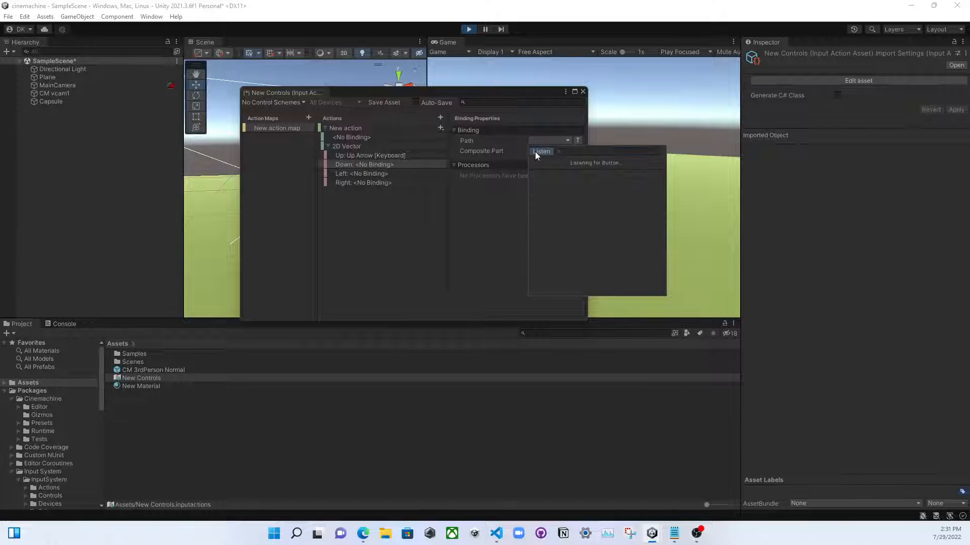
key("Down")
left_click(535, 170)
left_click(401, 173)
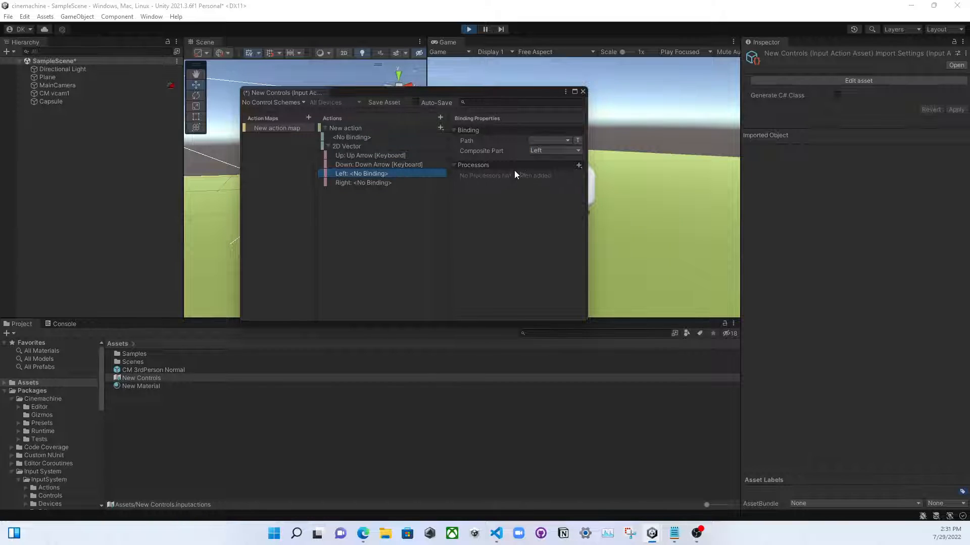
left_click(540, 141)
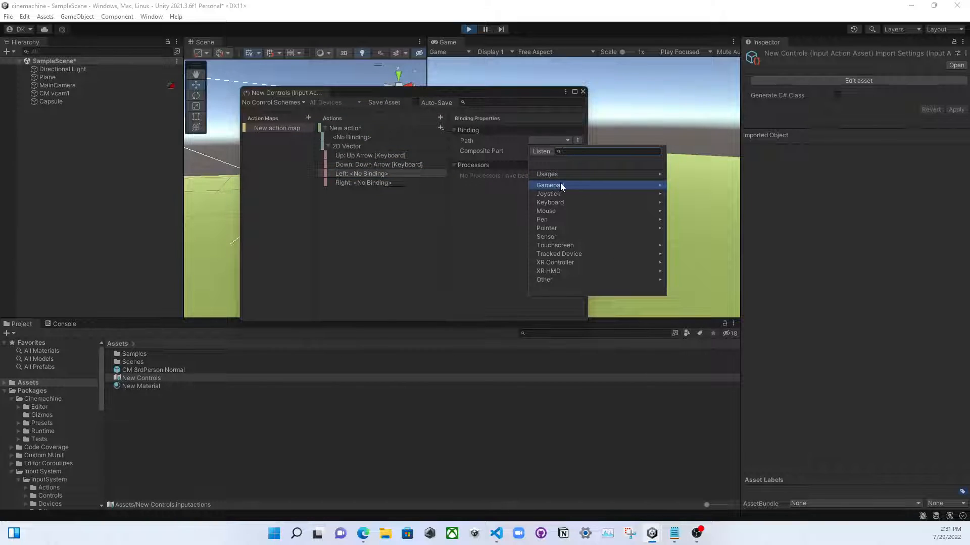
left_click(543, 151)
key("Left")
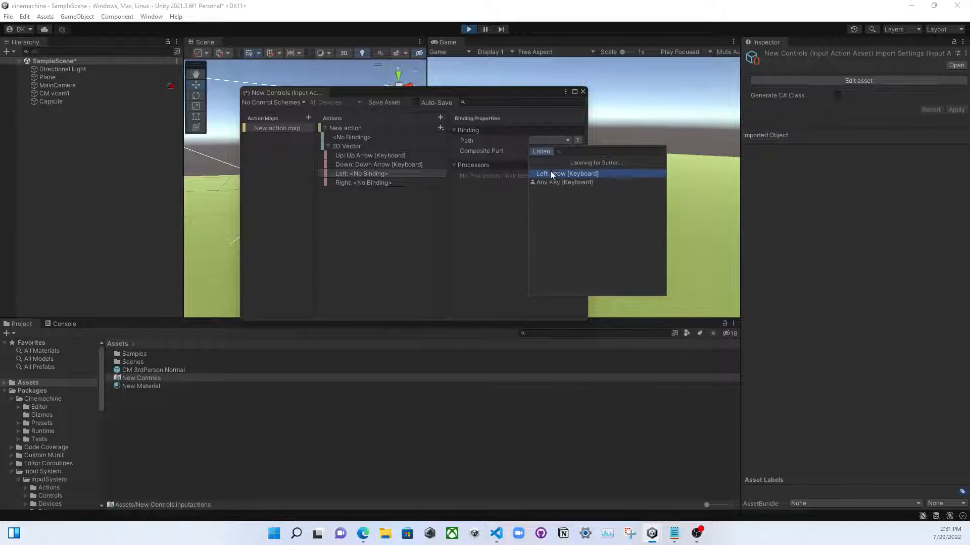
left_click(551, 174)
Bind the composite's Right part to Right Arrow [Keyboard].
left_click(403, 182)
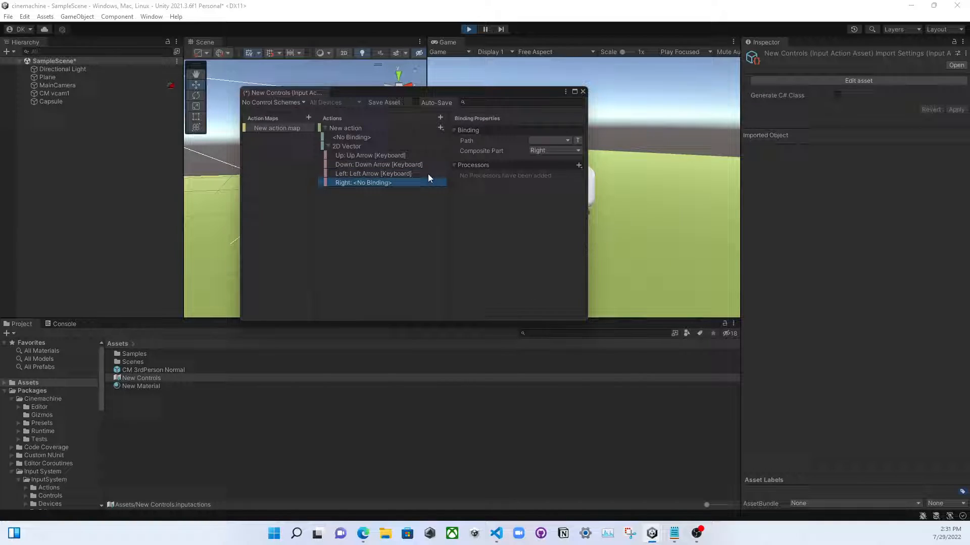
left_click(525, 141)
left_click(535, 151)
key("Right")
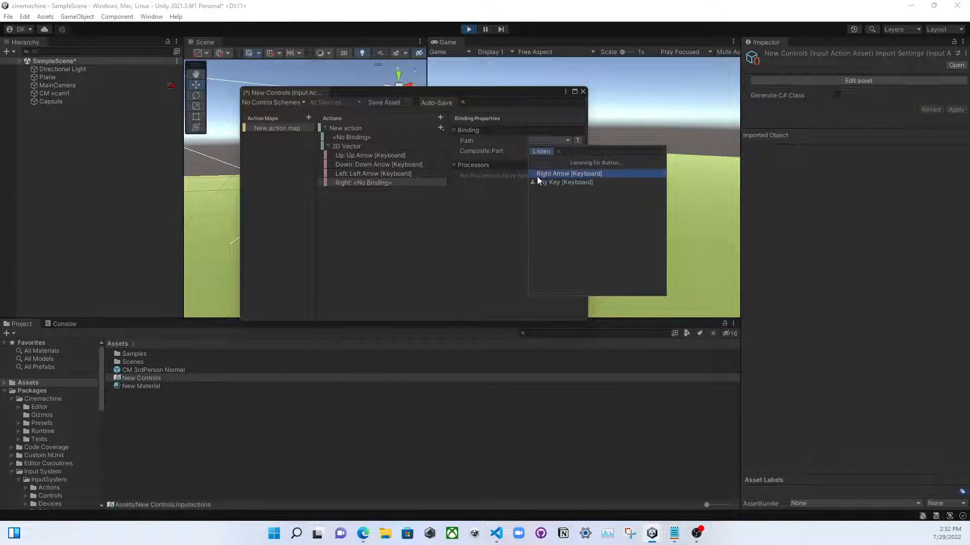
left_click(537, 175)
Delete the empty <No Binding> entry above the 2D Vector composite.
left_click(365, 137)
right_click(364, 138)
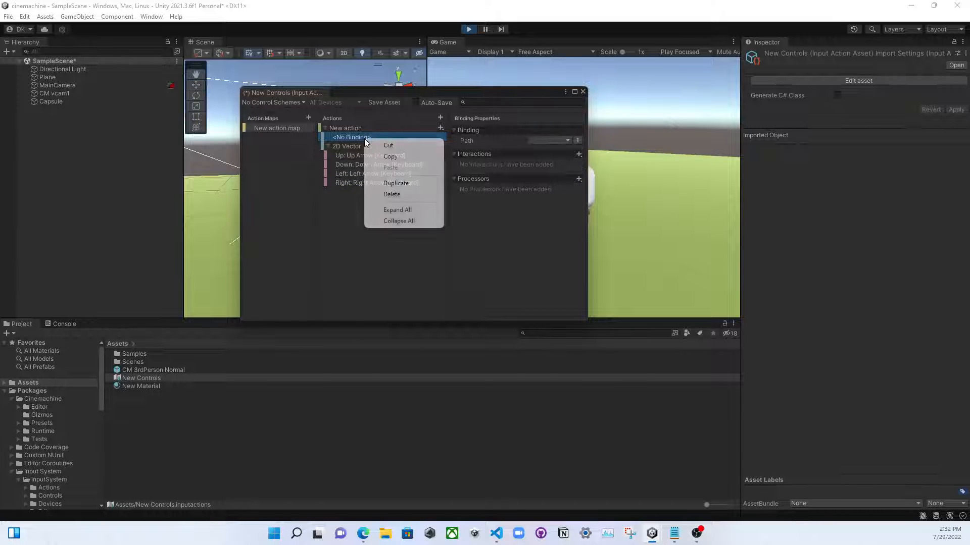
left_click(391, 194)
Rename the new action to rotateCam and close the New Controls editor with Auto-Save turned on.
left_click(346, 127)
right_click(347, 127)
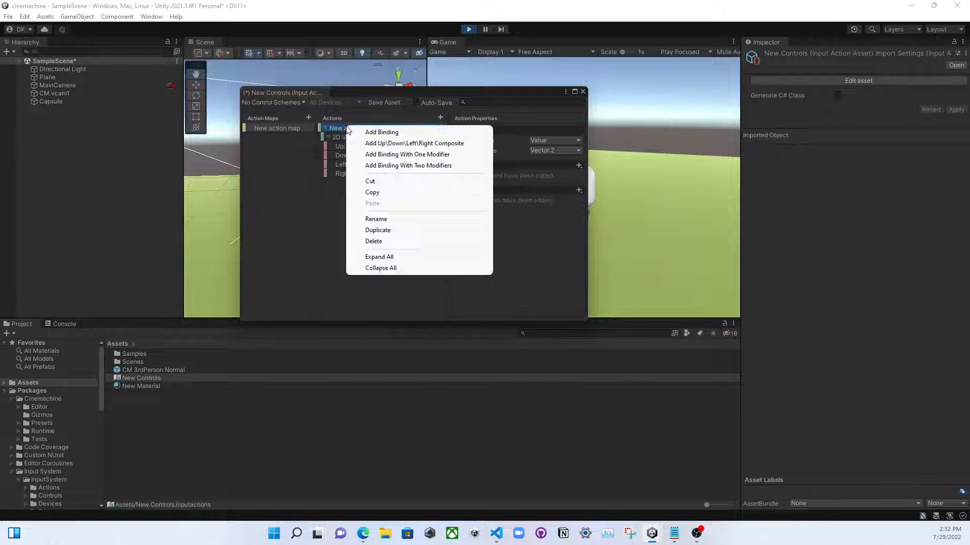
left_click(339, 263)
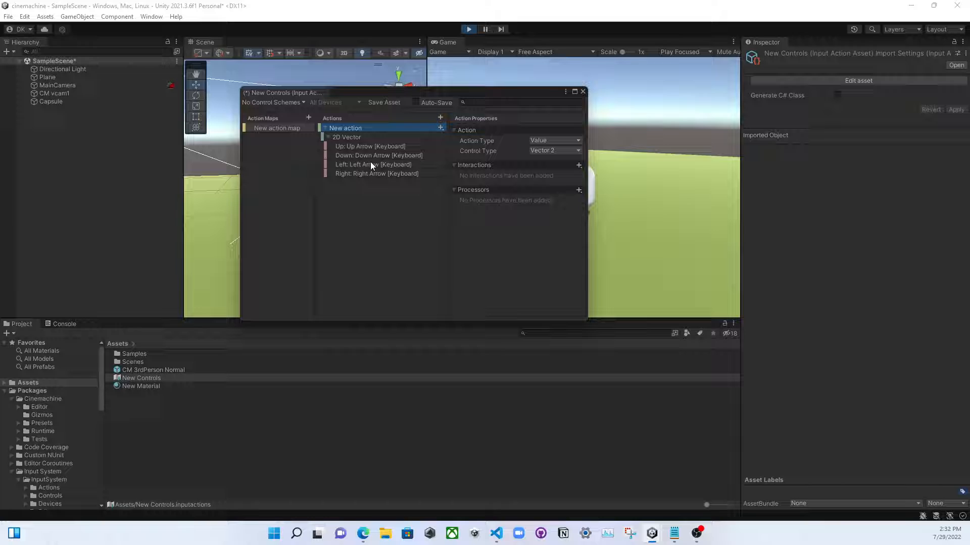
right_click(351, 129)
left_click(386, 223)
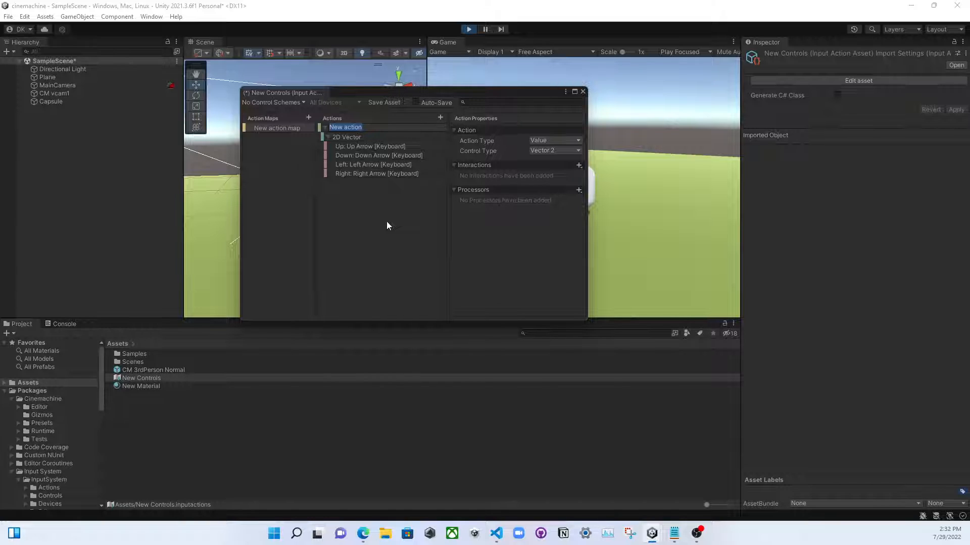
type("rotateCam")
key("Return")
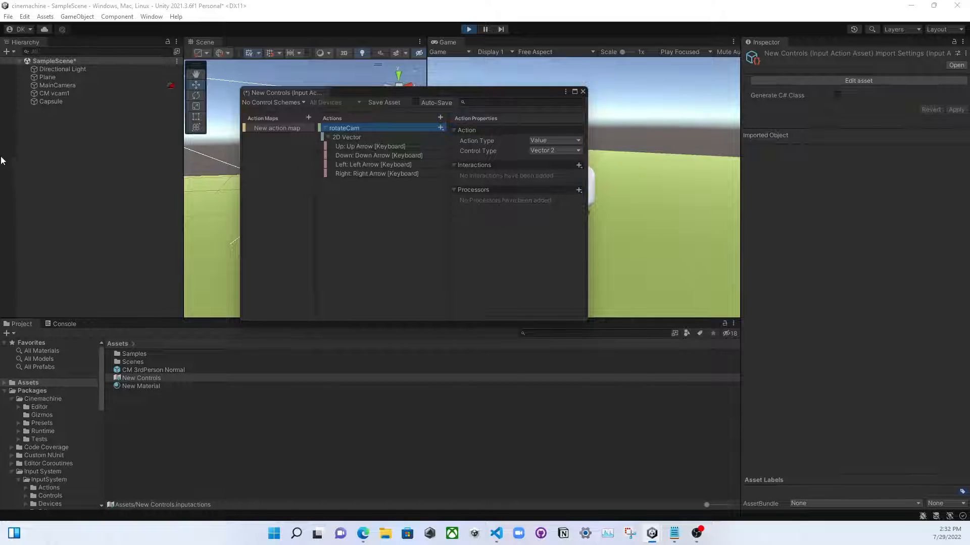
left_click(416, 102)
left_click(584, 91)
Select the CM vcam1 virtual camera to show its Cinemachine Input Provider settings.
left_click(73, 85)
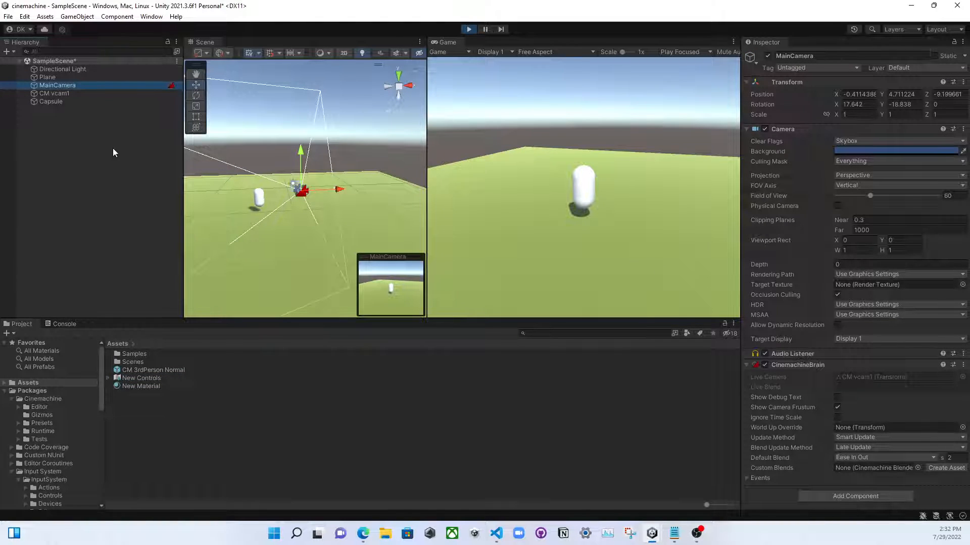
left_click(101, 93)
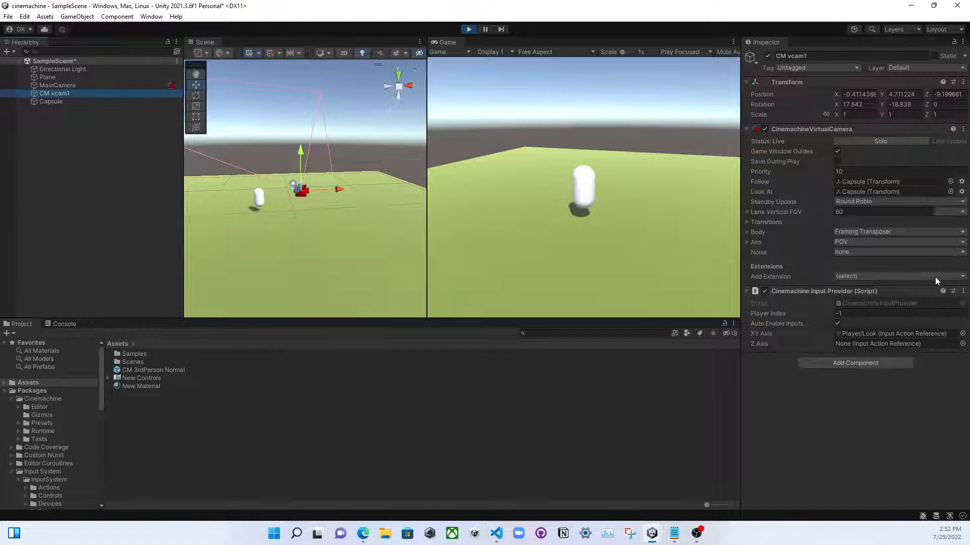
left_click(963, 333)
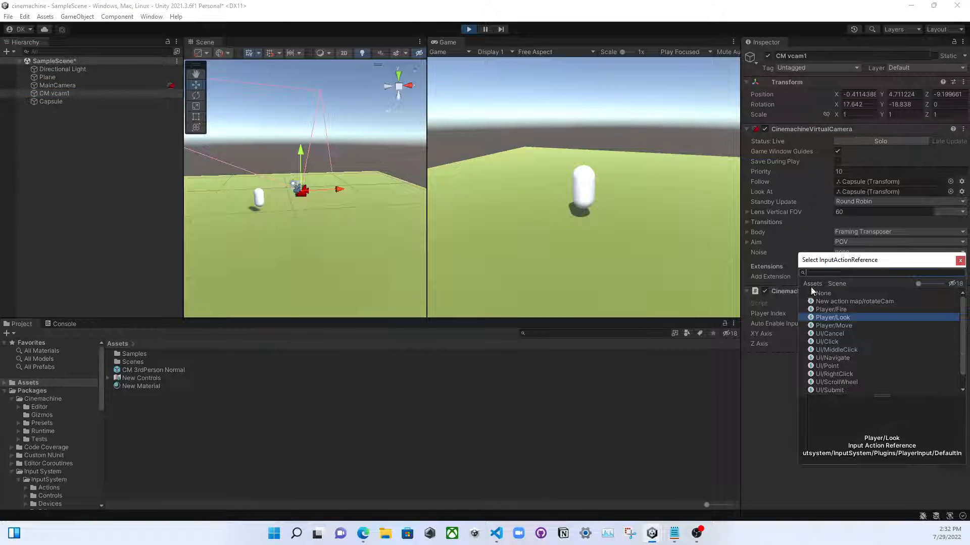
left_click(836, 284)
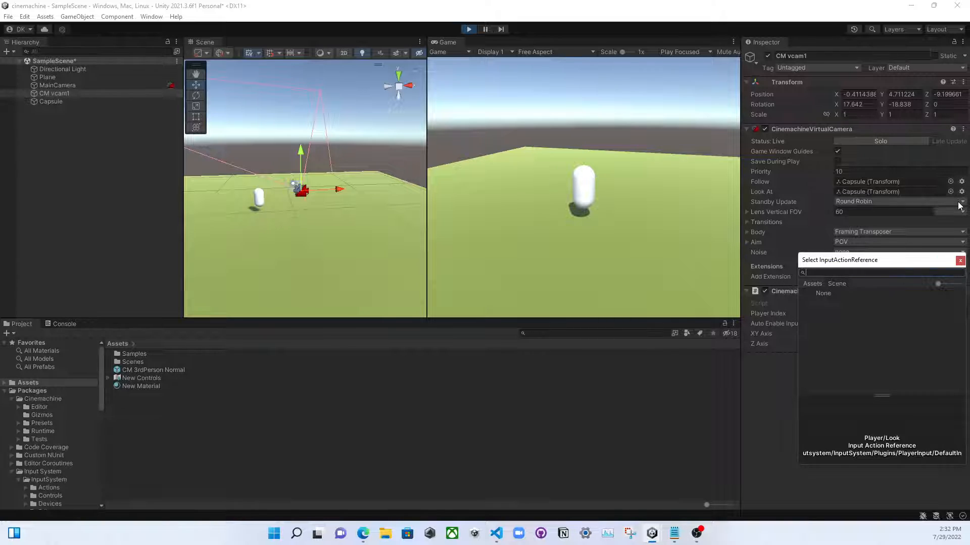
left_click(960, 260)
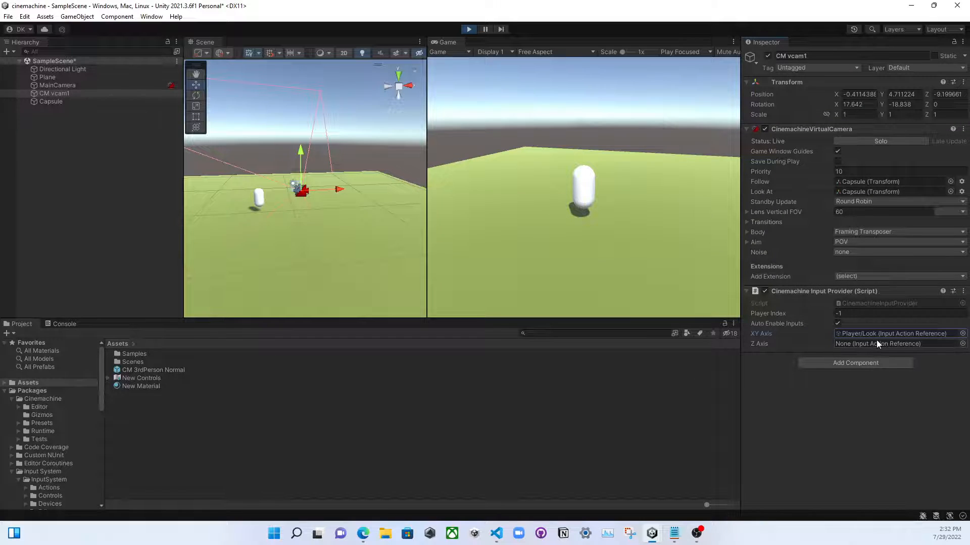
Assign New action map/rotateCam as the XY Axis input of CM vcam1's Cinemachine Input Provider.
left_click(963, 344)
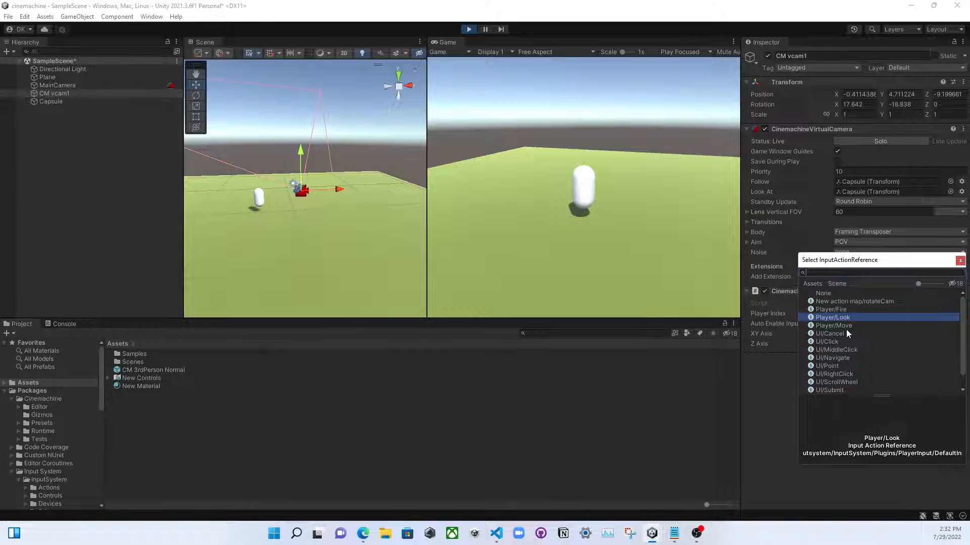
scroll(847, 331, "down", 1)
scroll(847, 334, "up", 1)
scroll(834, 335, "down", 1)
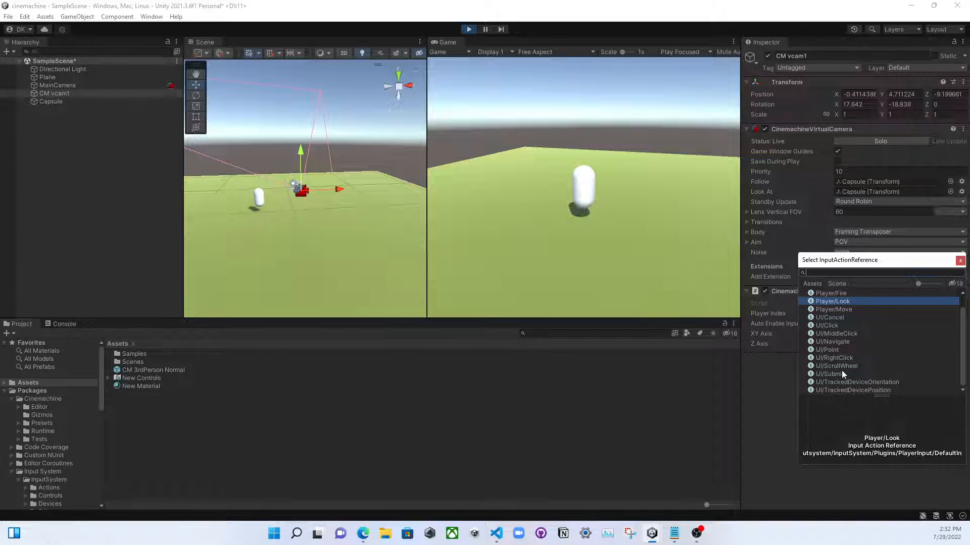
scroll(840, 366, "up", 1)
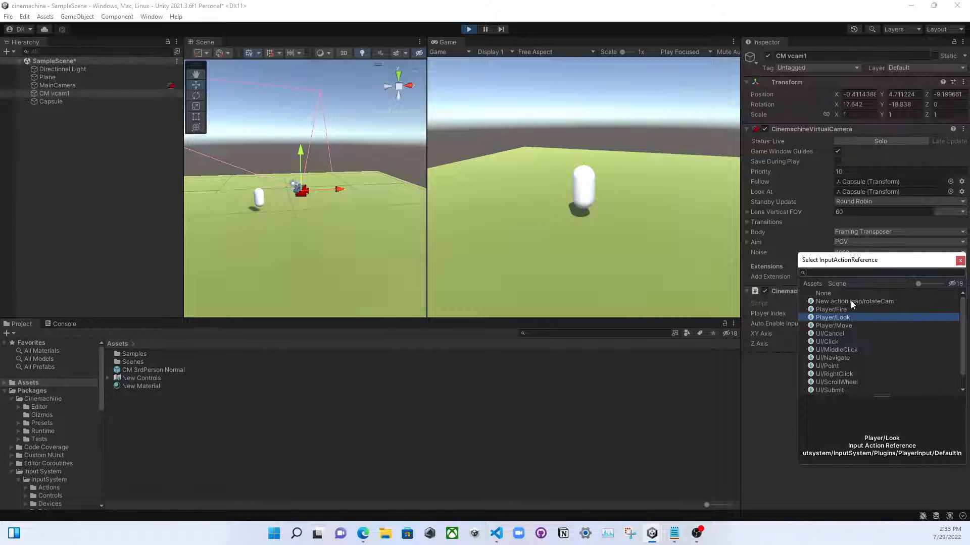
left_click(869, 302)
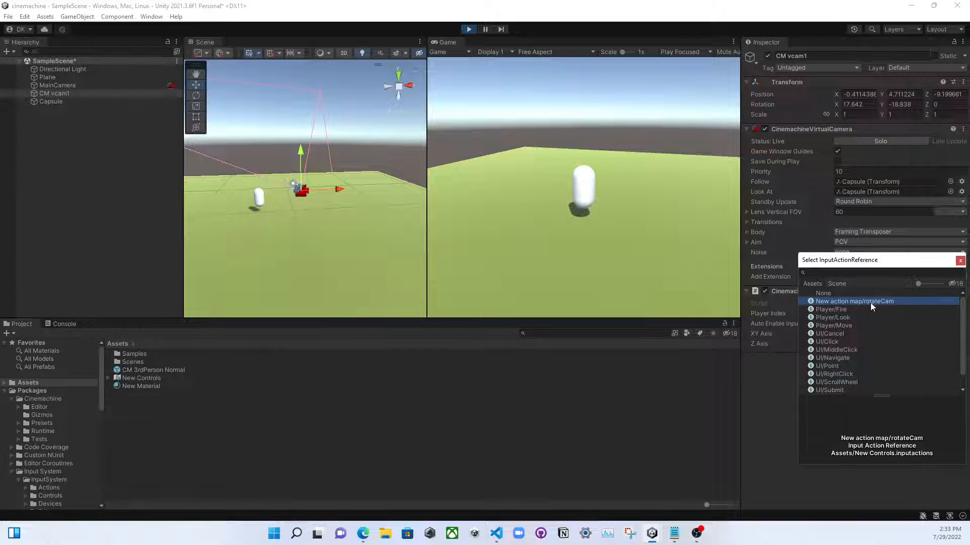
double_click(886, 302)
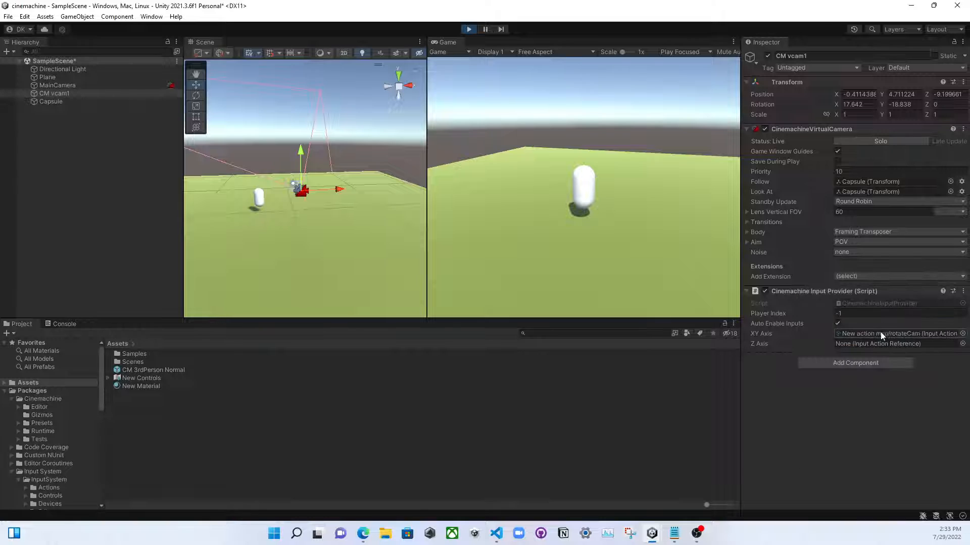
Test orbiting the camera around the capsule horizontally and vertically with the rotateCam arrow-key controls, and exit Play mode.
left_click(470, 29)
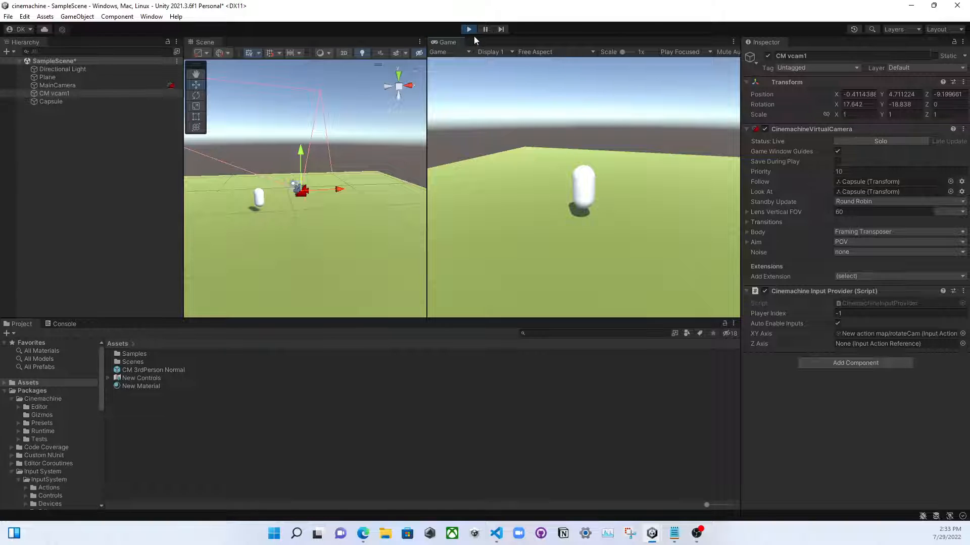
key("d")
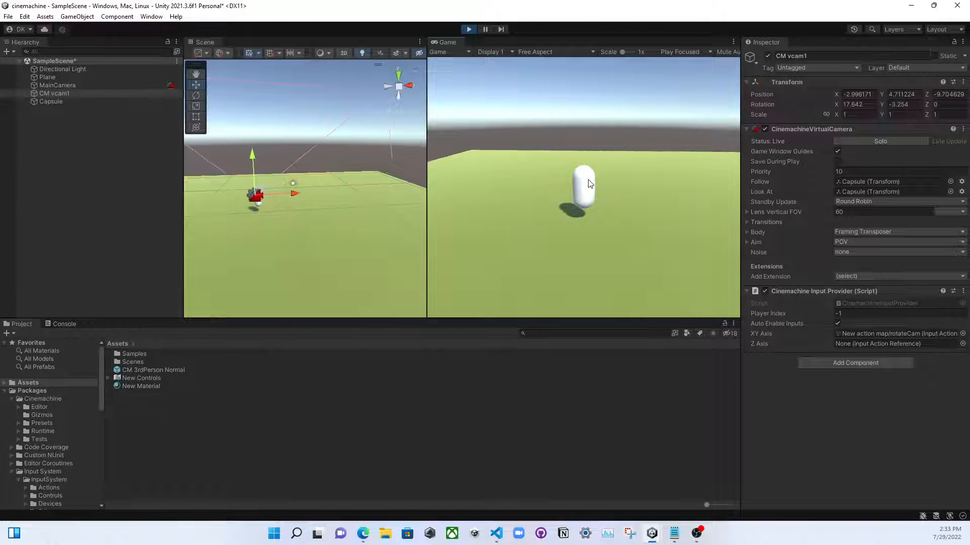
key("w")
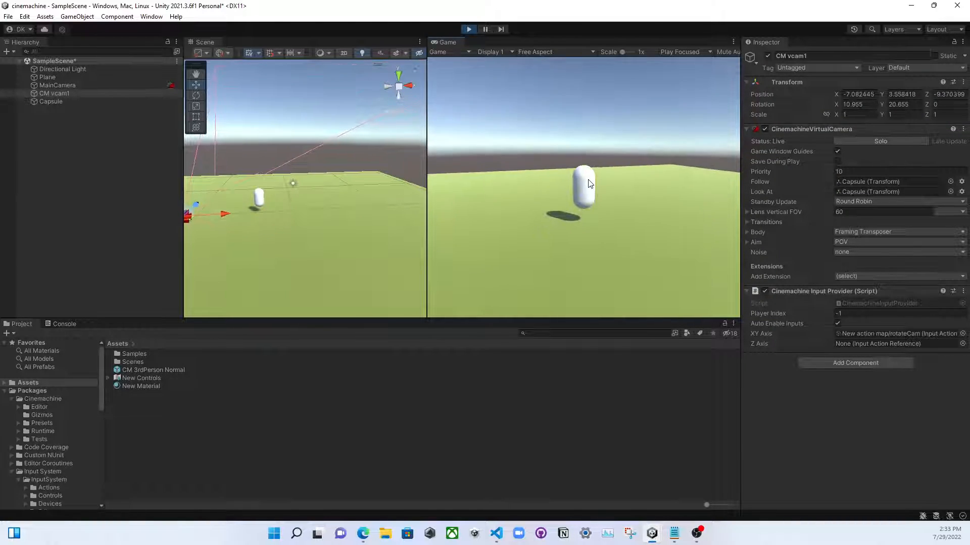
key("s")
key("a")
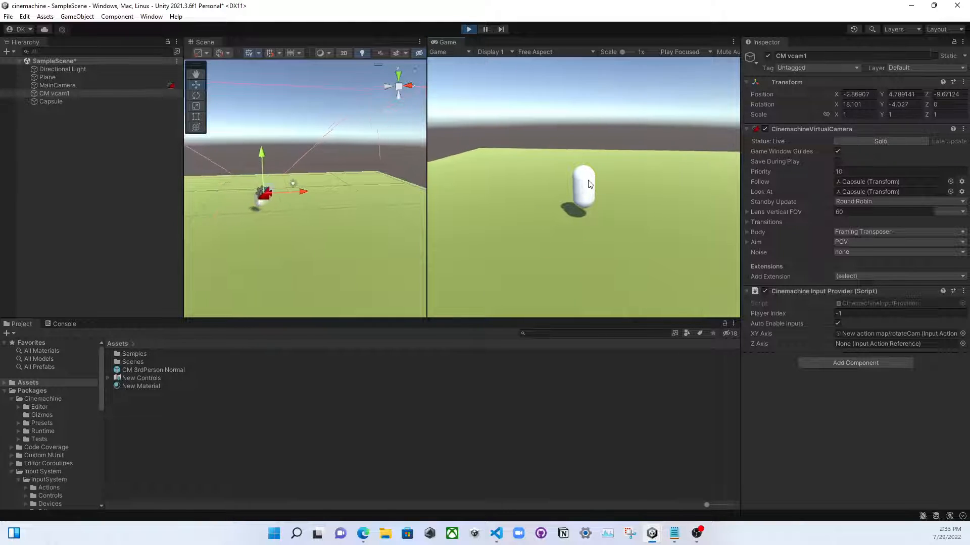
key("a")
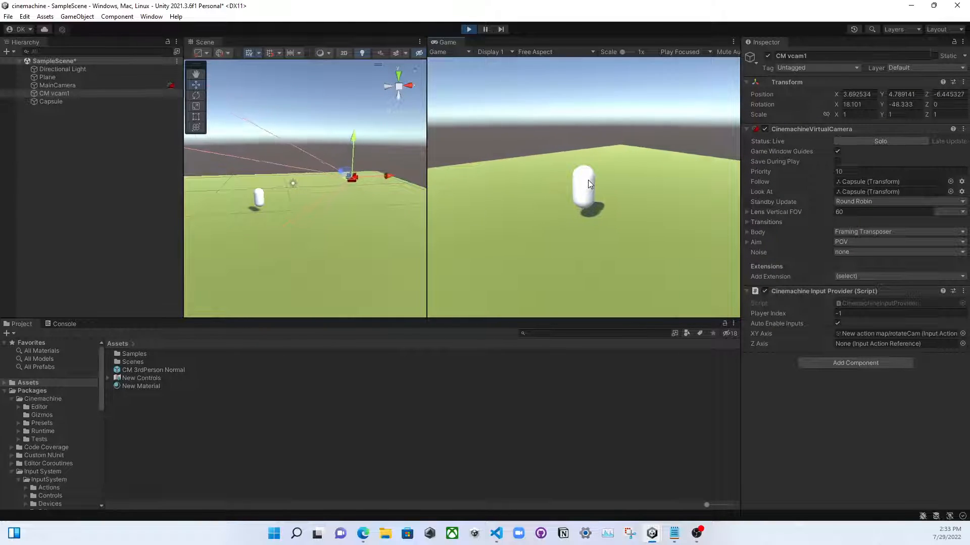
key("w")
key("s")
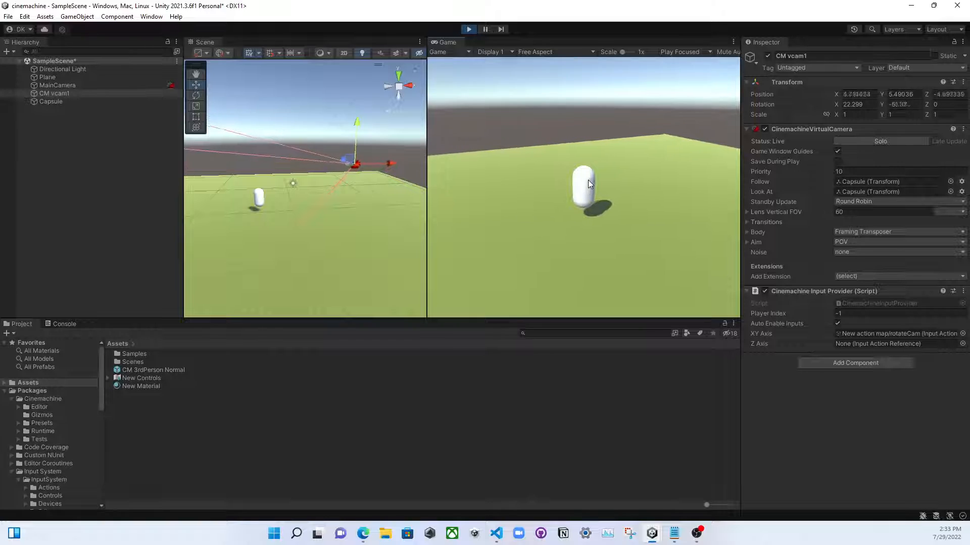
key("a")
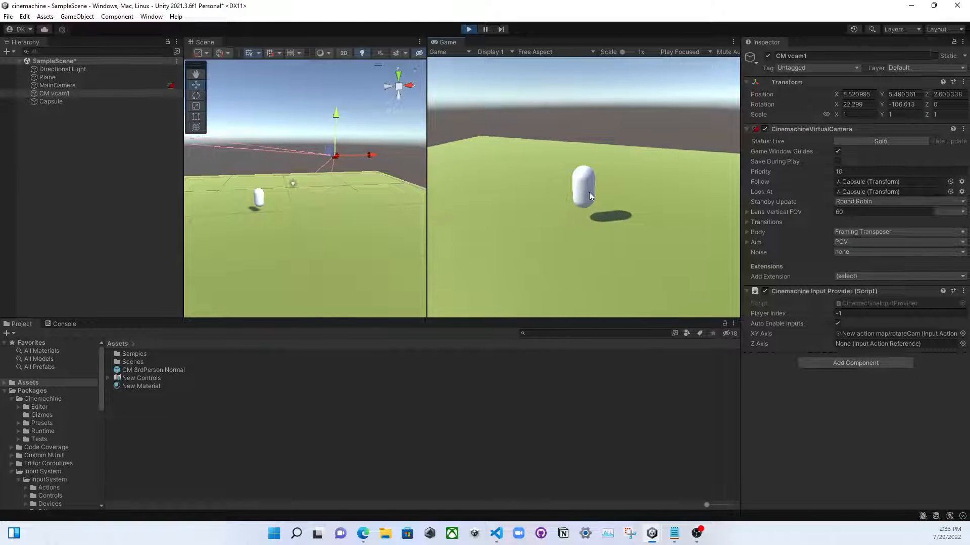
key("a")
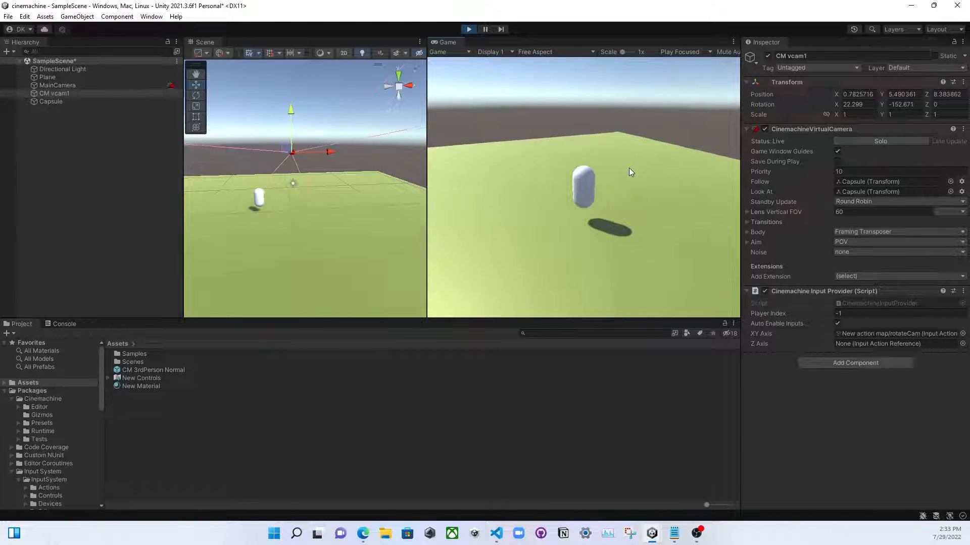
key("a")
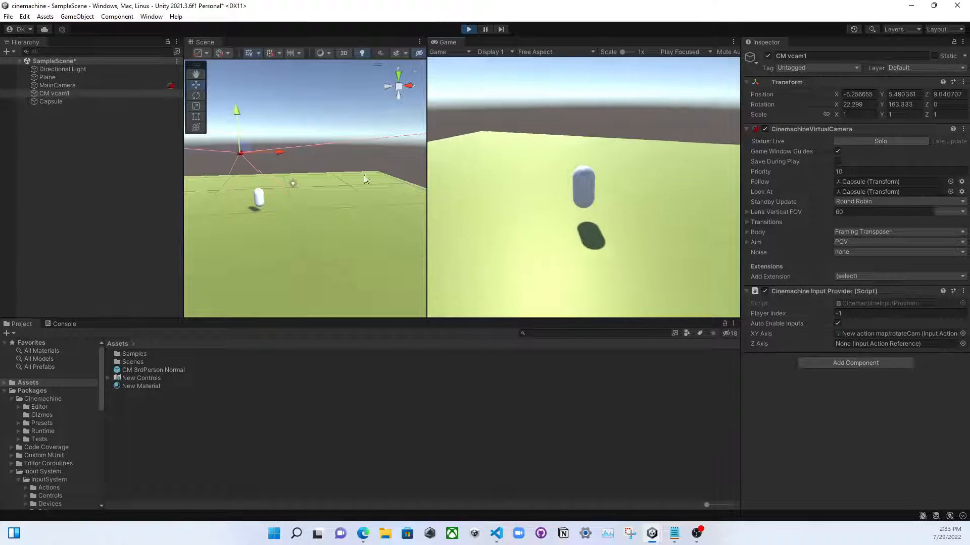
key("a")
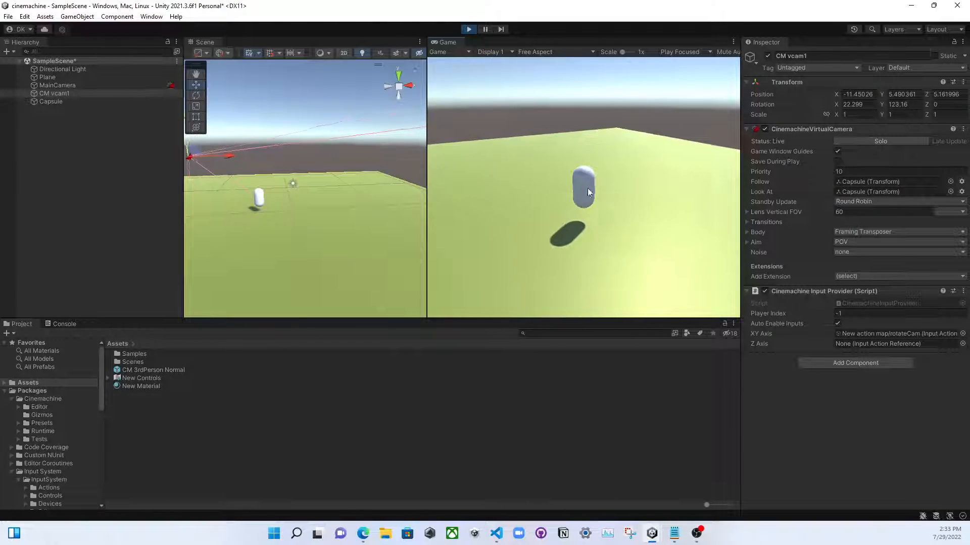
key("a")
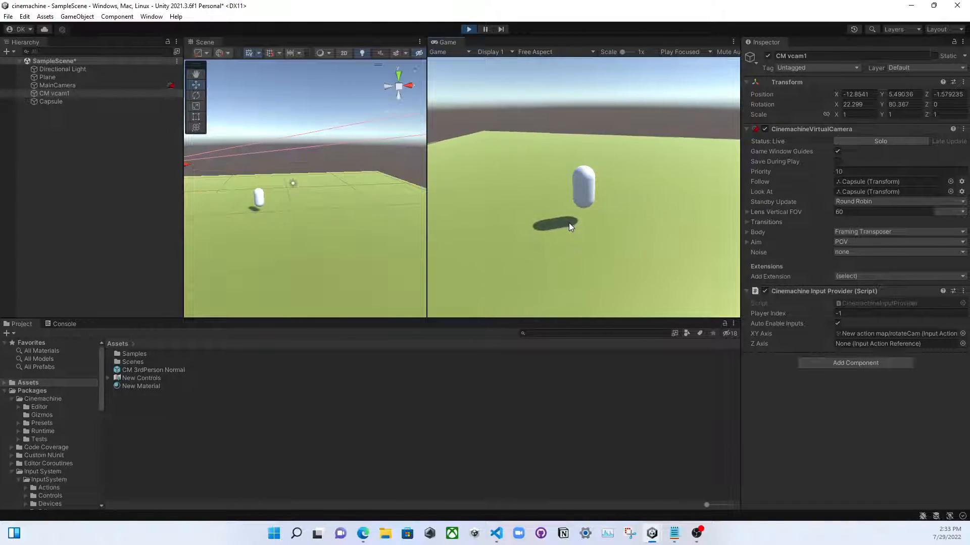
key("a")
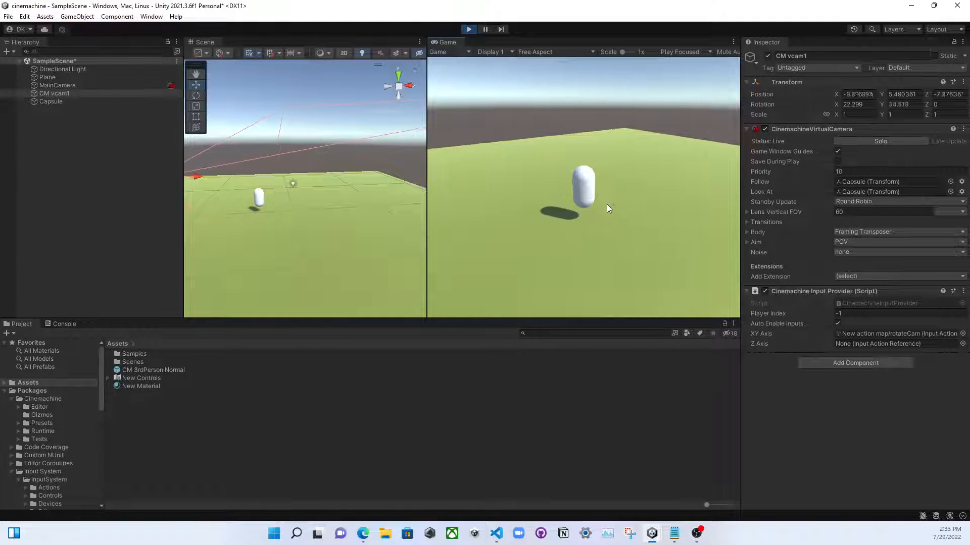
key("a")
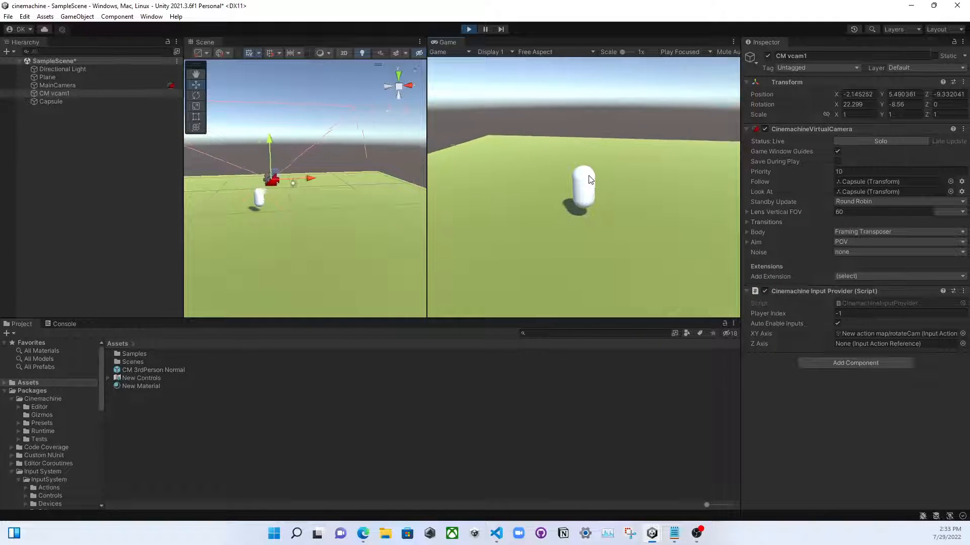
key("a")
key("s")
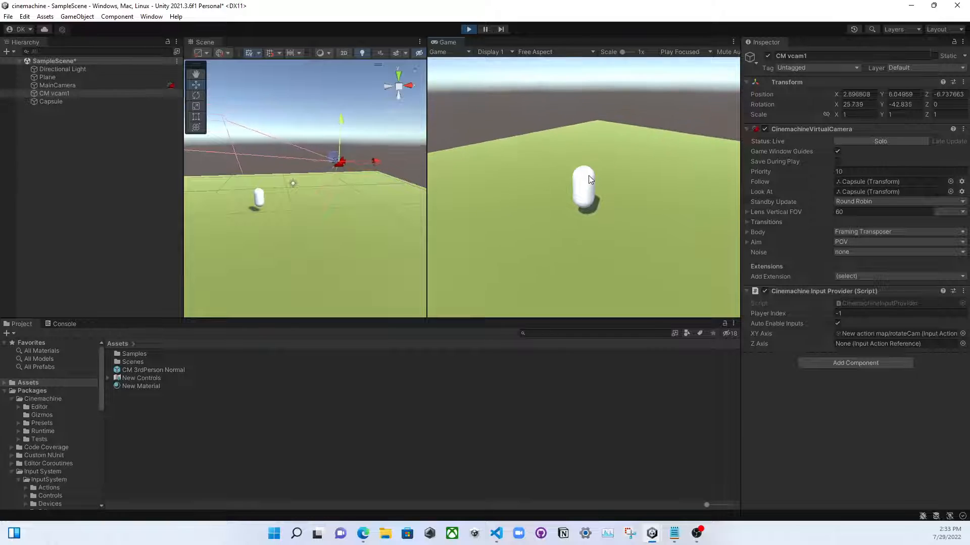
key("s")
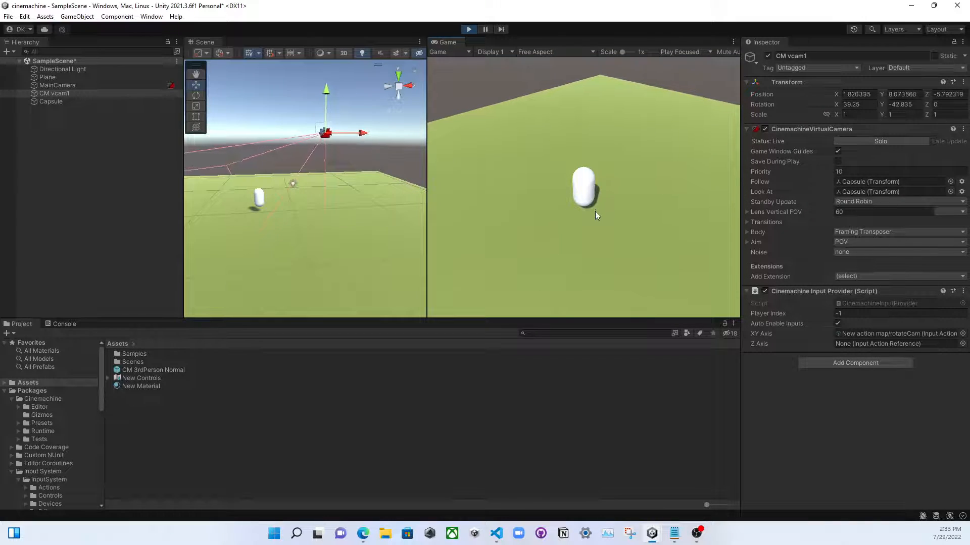
key("a")
key("s")
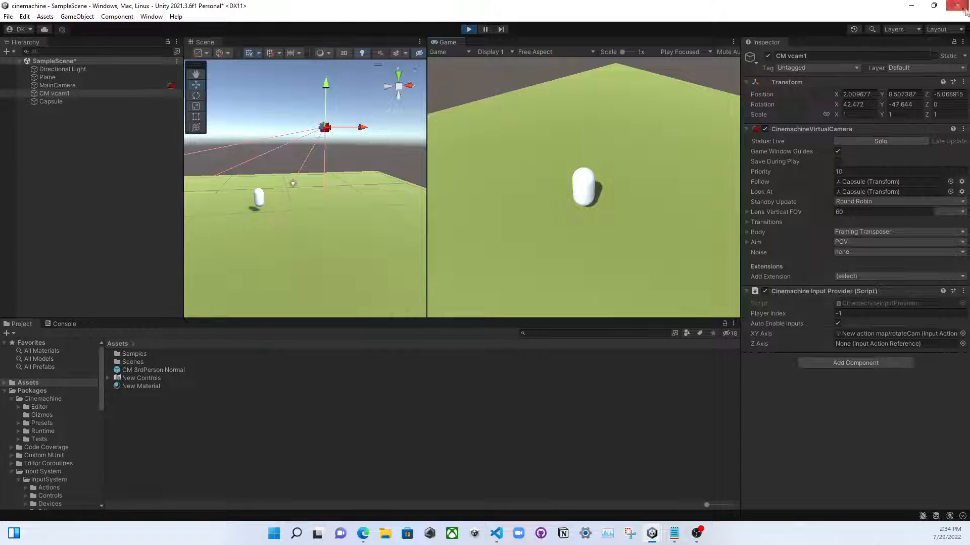
left_click(468, 29)
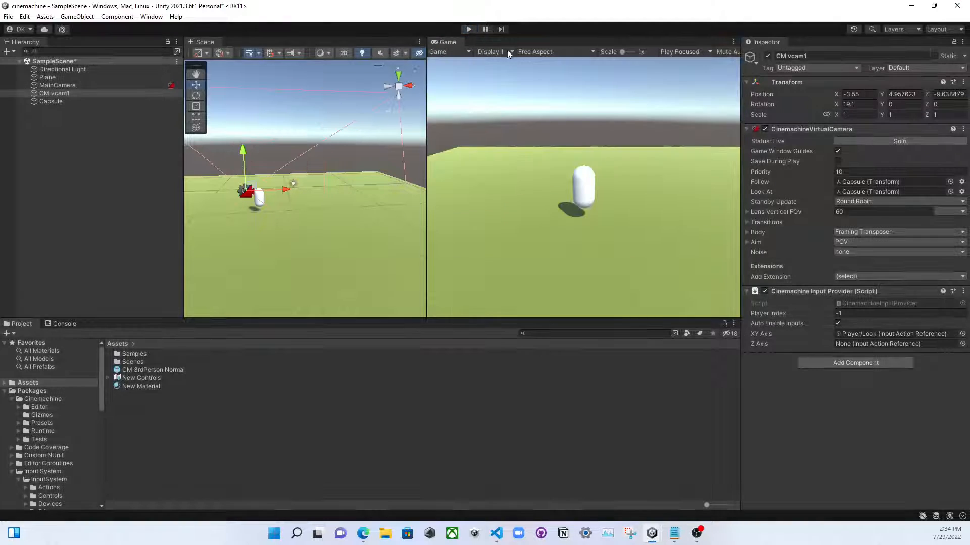